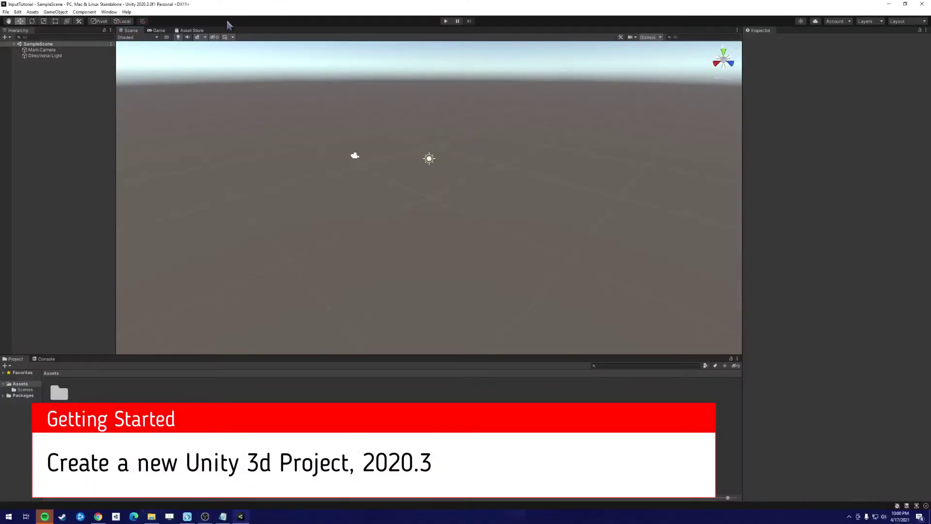
Install the Input System package from the Unity Registry
{"action": "left_click", "coordinate": [109, 13]}
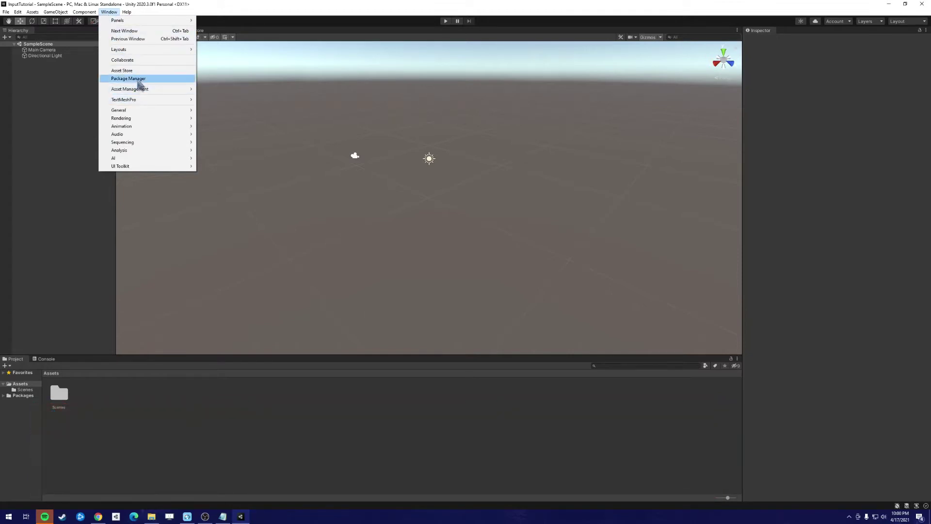
{"action": "left_click", "coordinate": [139, 83]}
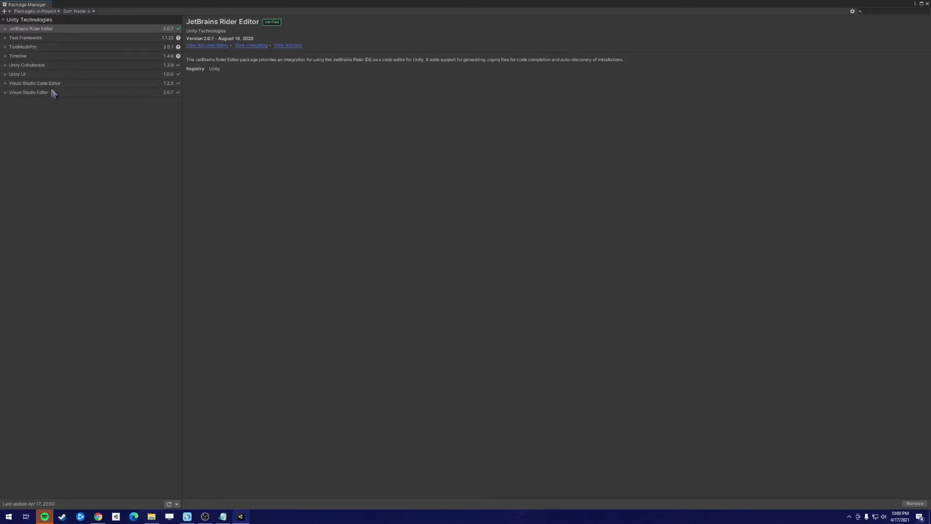
{"action": "left_click", "coordinate": [50, 12]}
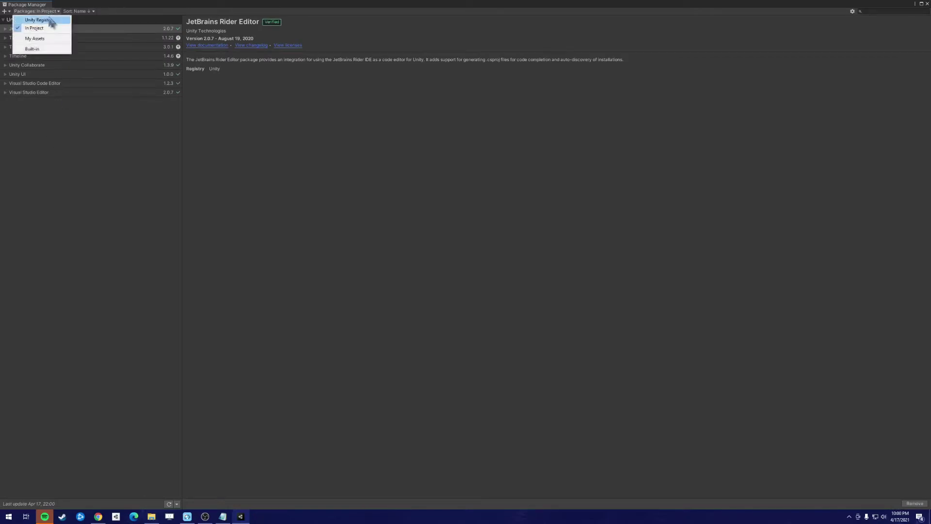
{"action": "left_click", "coordinate": [51, 21]}
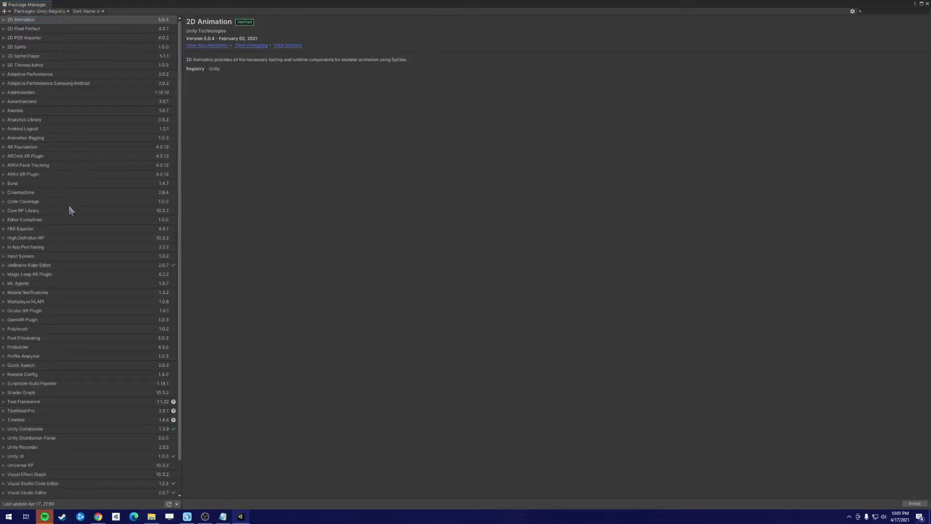
{"action": "left_click", "coordinate": [15, 257]}
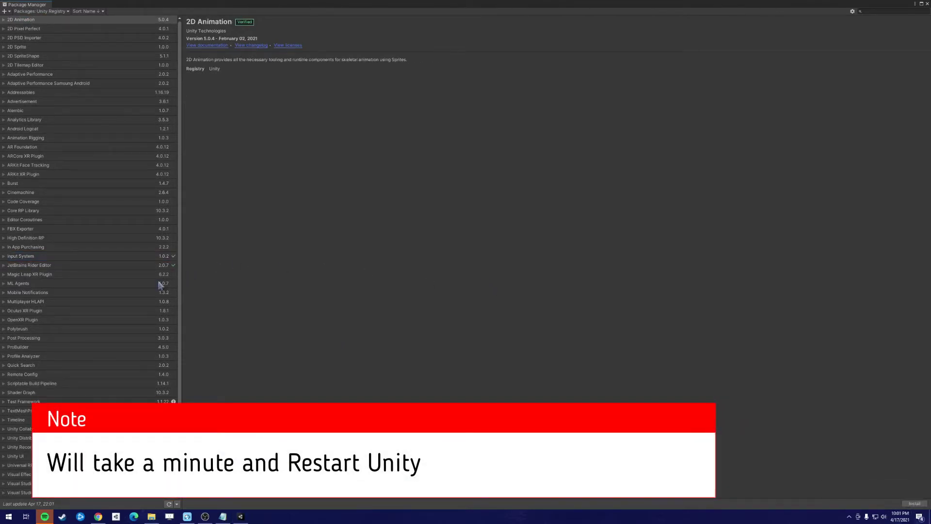
Enable preview packages in the Package Manager's advanced project settings and accept the preview package notice
{"action": "scroll", "coordinate": [151, 291], "scroll_direction": "down", "scroll_amount": 3}
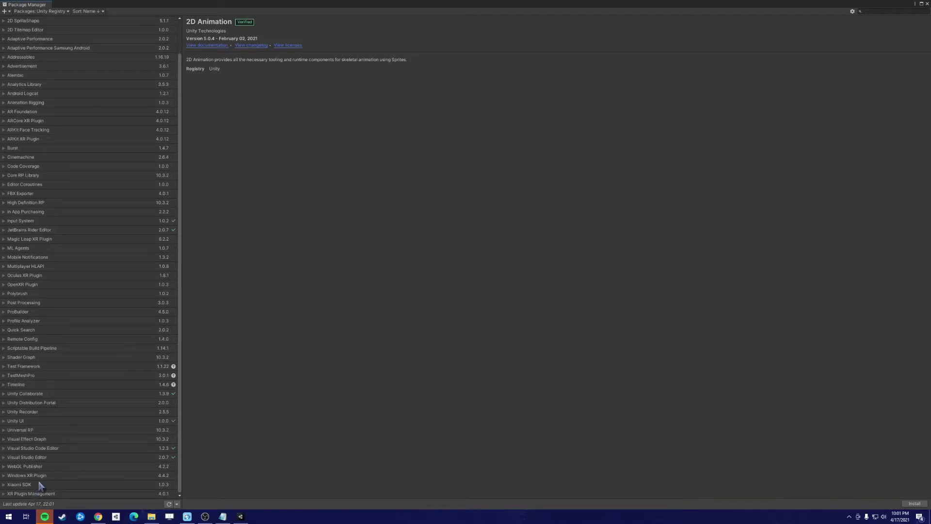
{"action": "left_click", "coordinate": [852, 11]}
{"action": "left_click", "coordinate": [878, 17]}
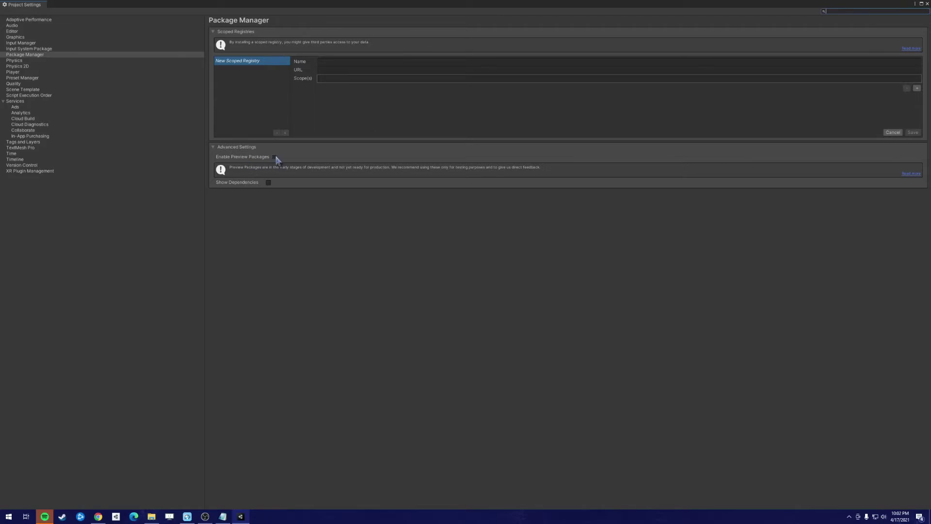
{"action": "left_click", "coordinate": [274, 157]}
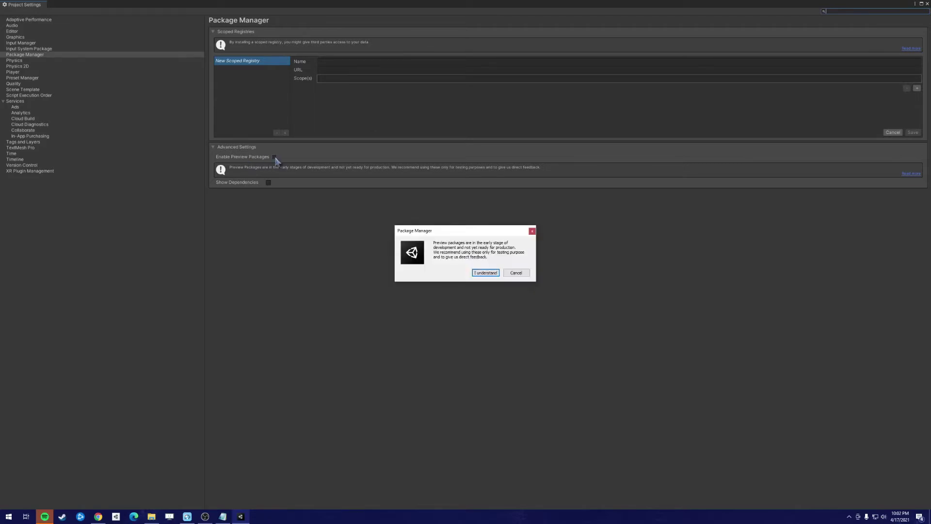
{"action": "left_click", "coordinate": [486, 273]}
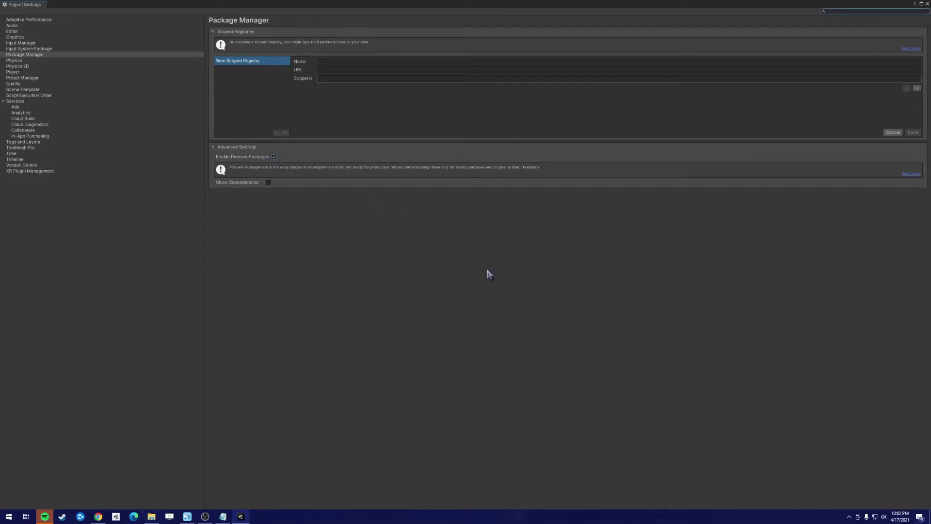
{"action": "left_click", "coordinate": [927, 4]}
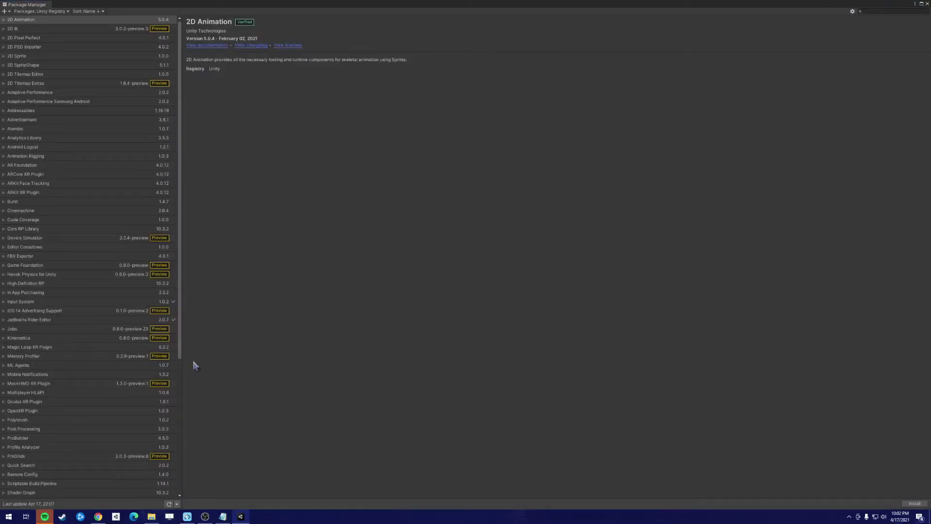
Install version 1.0.0-pre.3 of the XR Interaction Toolkit and import its Default Input Actions sample
{"action": "scroll", "coordinate": [144, 381], "scroll_direction": "down", "scroll_amount": 7}
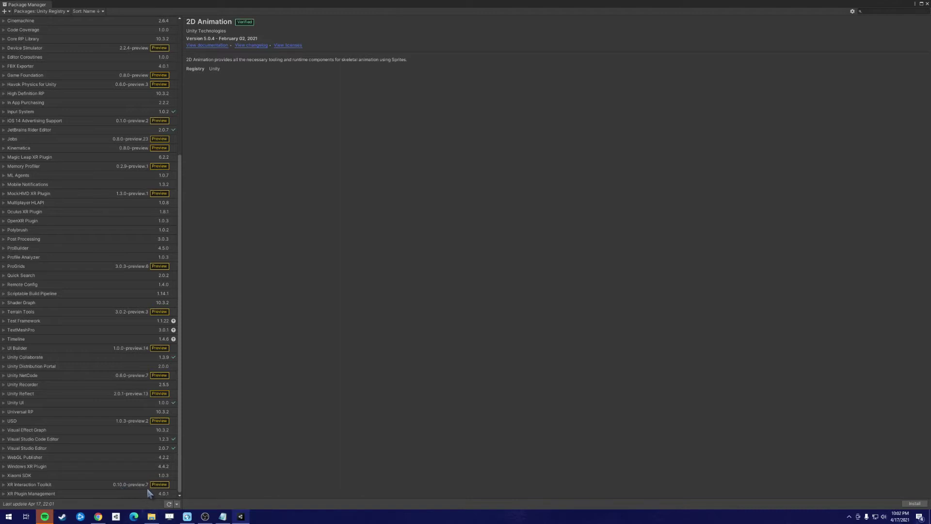
{"action": "left_click", "coordinate": [3, 485]}
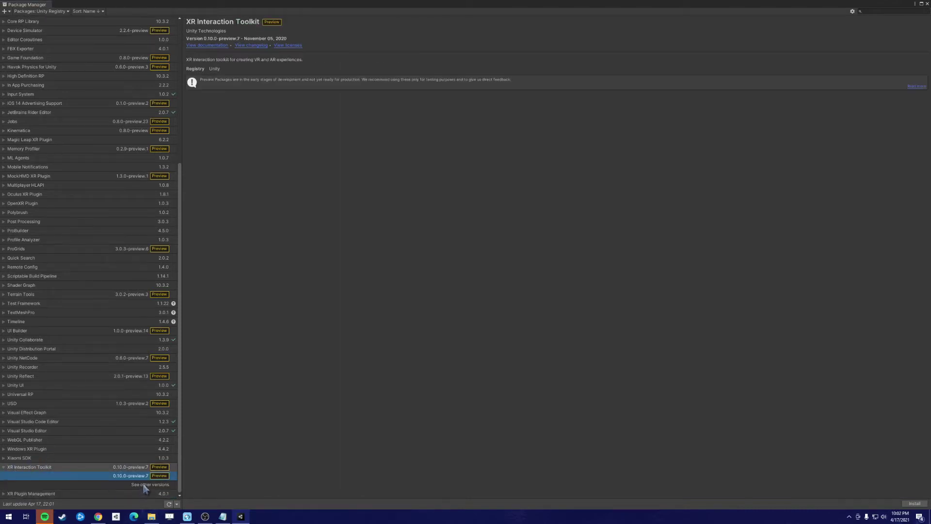
{"action": "left_click", "coordinate": [143, 484]}
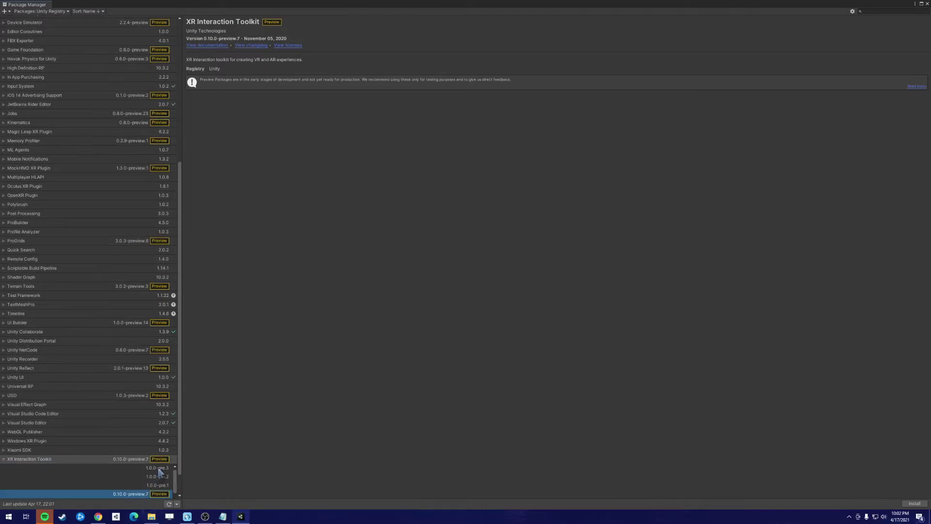
{"action": "left_click", "coordinate": [158, 469]}
{"action": "left_click", "coordinate": [914, 503]}
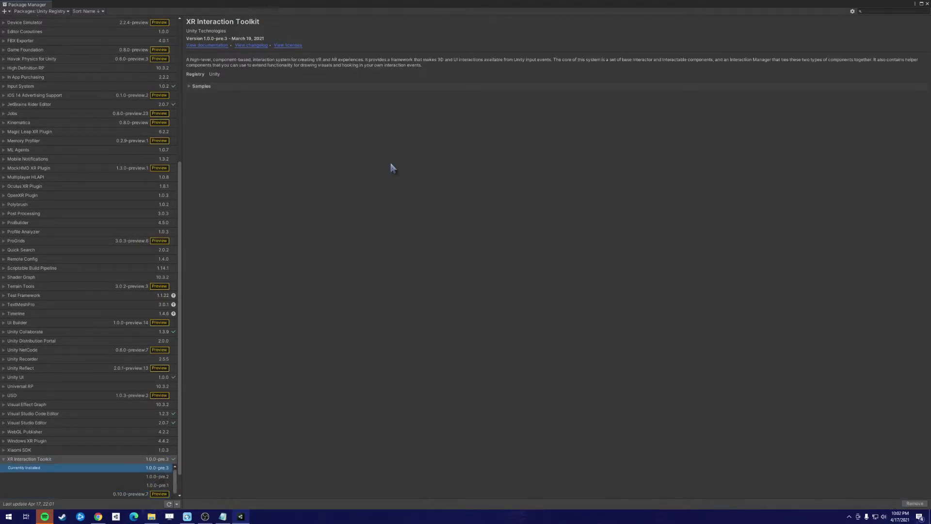
{"action": "left_click", "coordinate": [190, 87]}
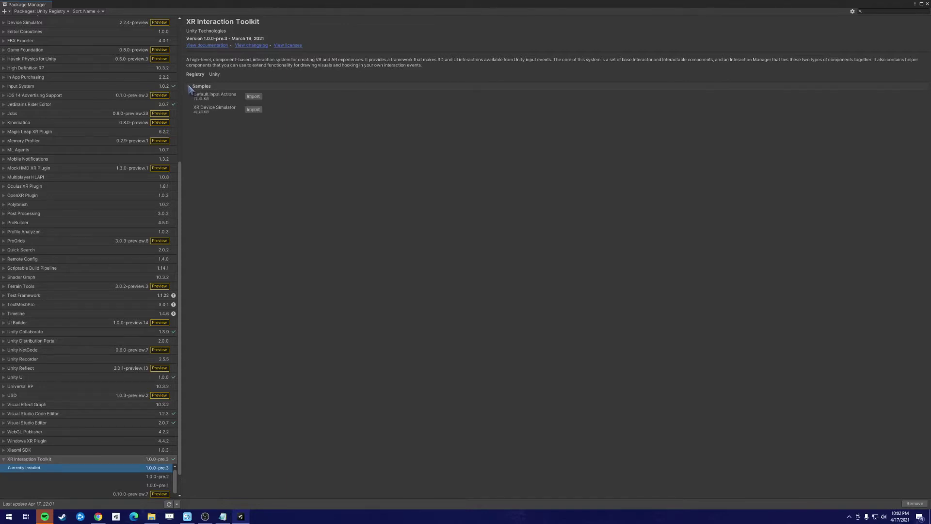
{"action": "left_click", "coordinate": [253, 97]}
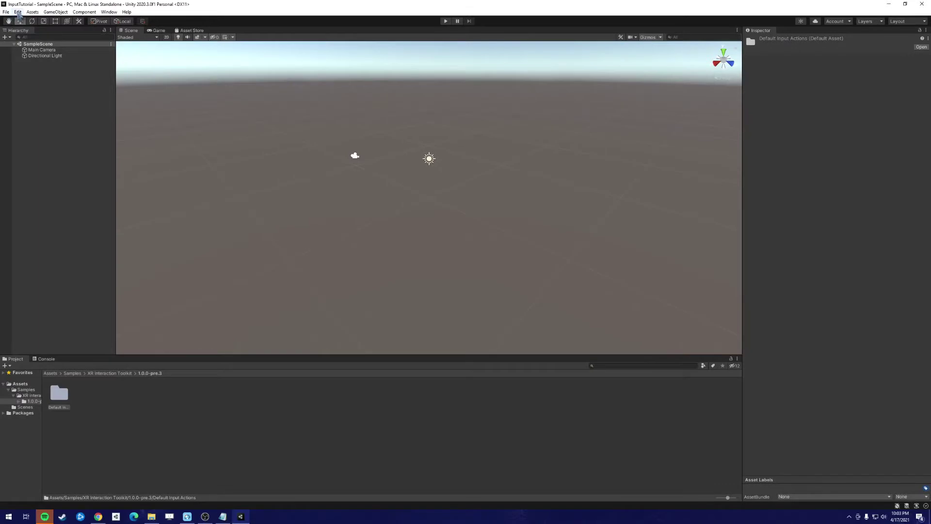
Install XR Plugin Management through the project settings and enable the Oculus plug-in provider for desktop
{"action": "left_click", "coordinate": [18, 13]}
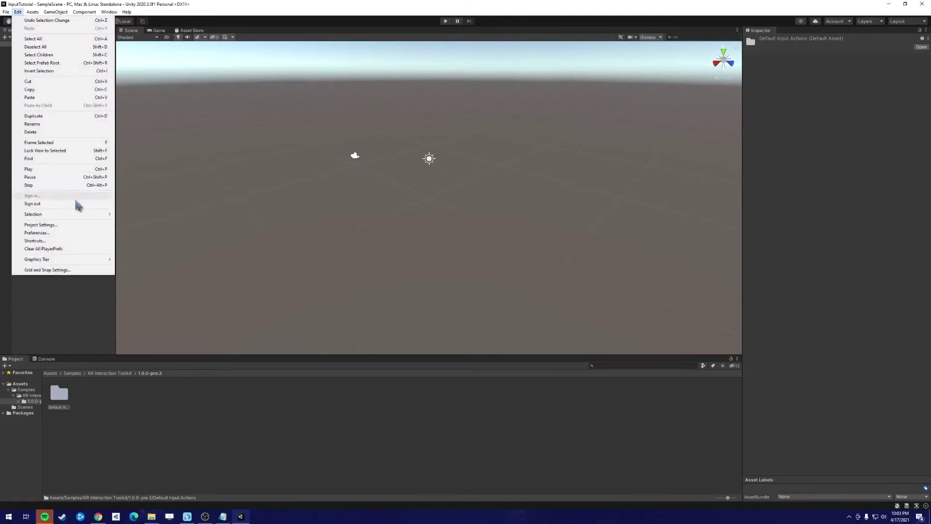
{"action": "left_click", "coordinate": [70, 226]}
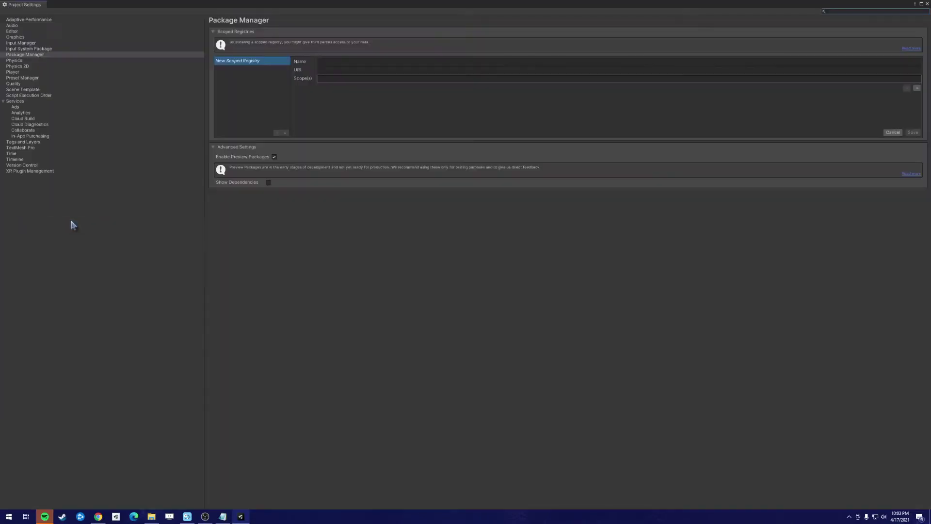
{"action": "left_click", "coordinate": [29, 171]}
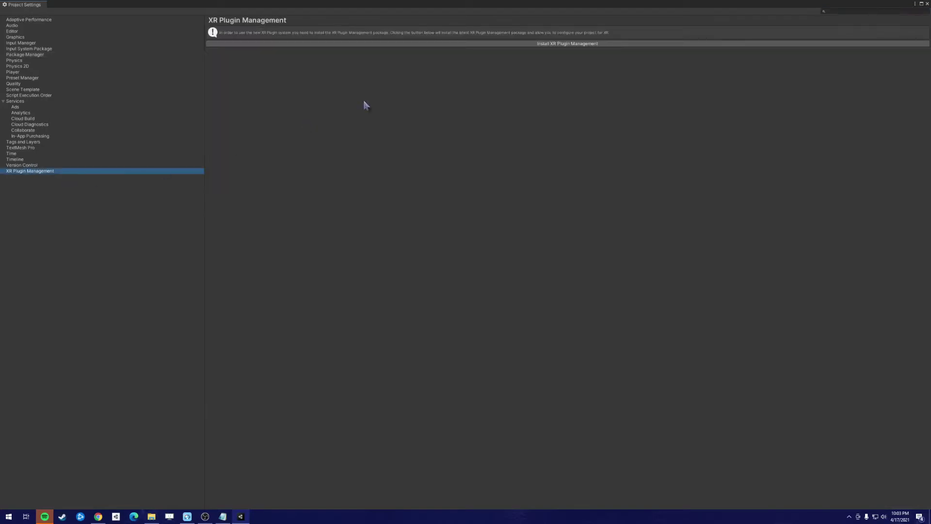
{"action": "left_click", "coordinate": [572, 43]}
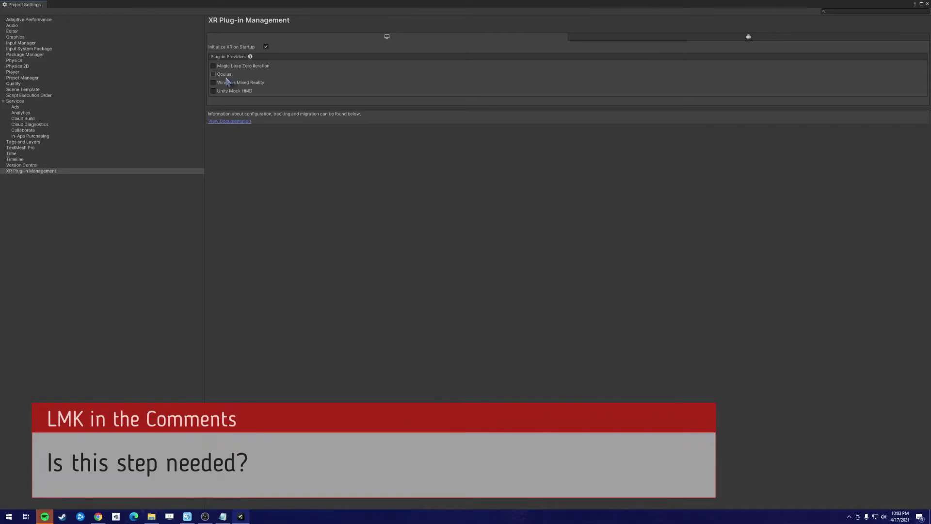
{"action": "left_click", "coordinate": [229, 76]}
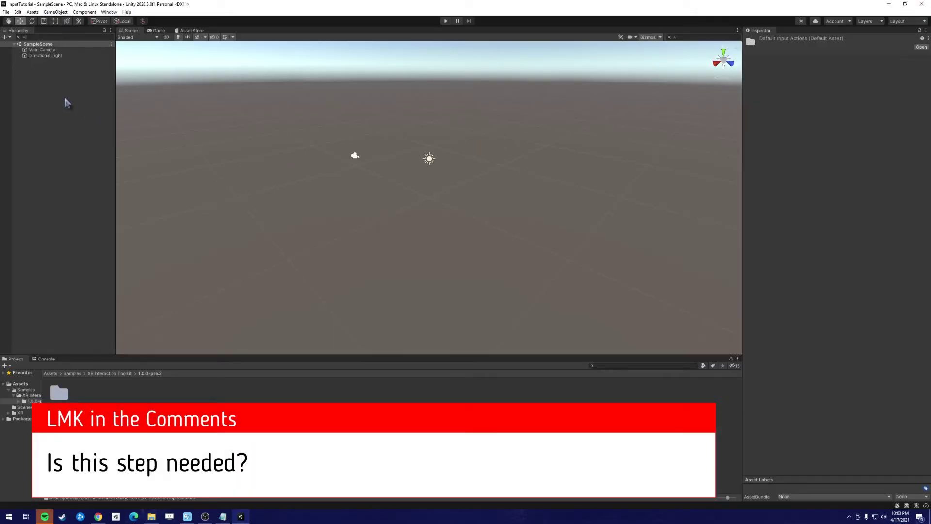
Add a 3D Plane to the sample scene
{"action": "right_click", "coordinate": [66, 99]}
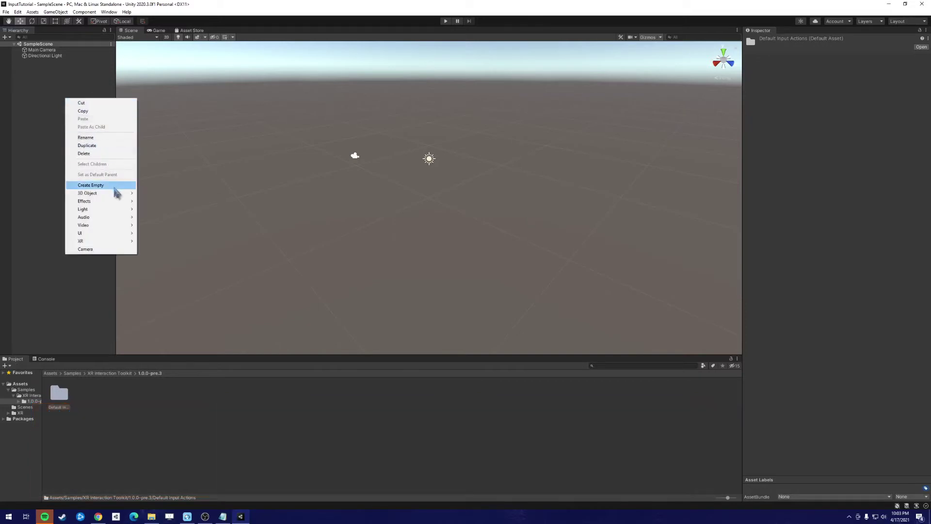
{"action": "mouse_move", "coordinate": [118, 193]}
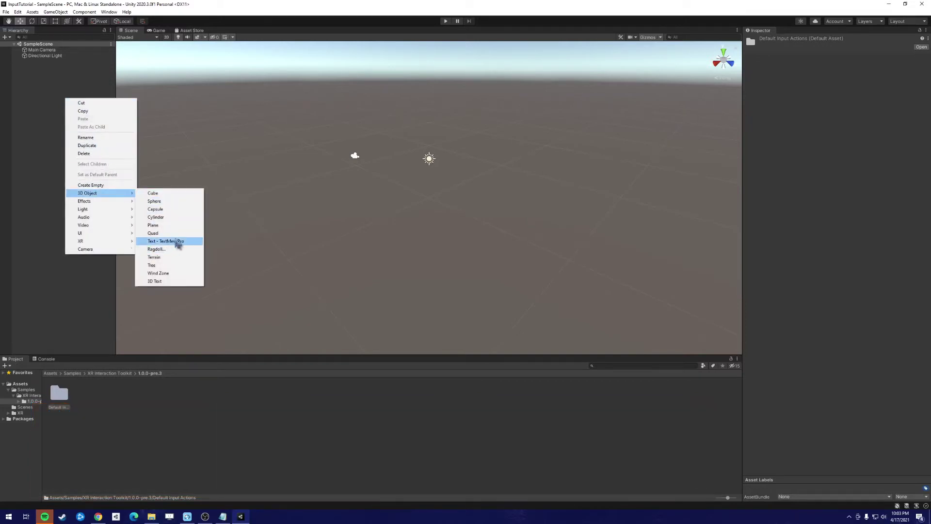
{"action": "left_click", "coordinate": [177, 225]}
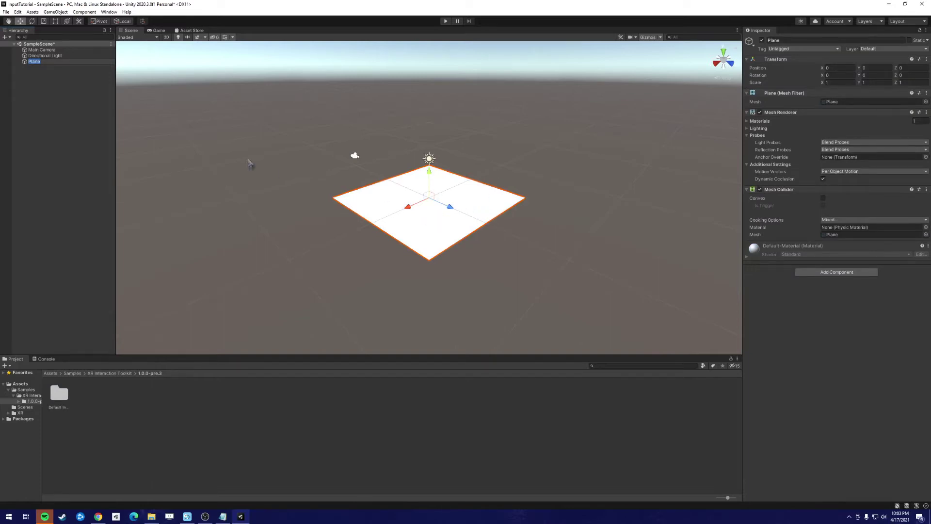
Add a Room-Scale XR Rig (Action-based) to the scene at root level
{"action": "left_click", "coordinate": [52, 94]}
{"action": "right_click", "coordinate": [52, 93]}
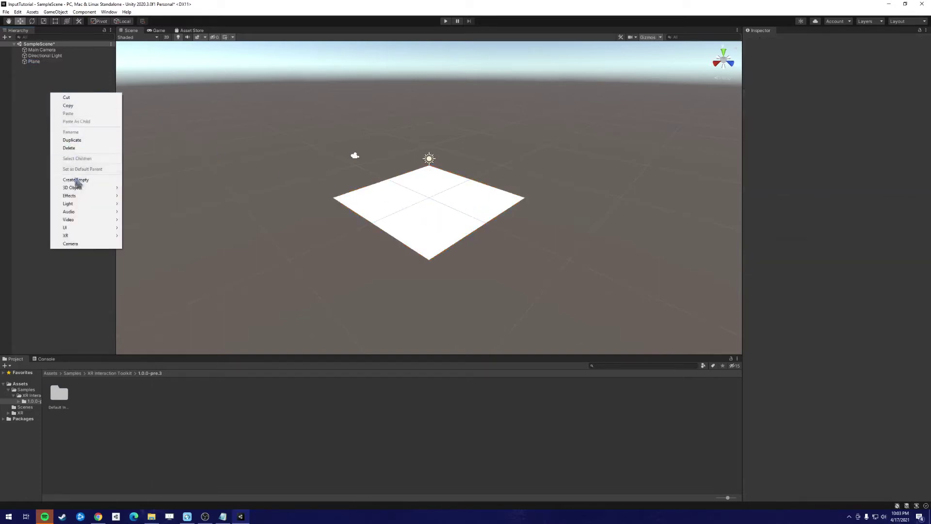
{"action": "mouse_move", "coordinate": [94, 237]}
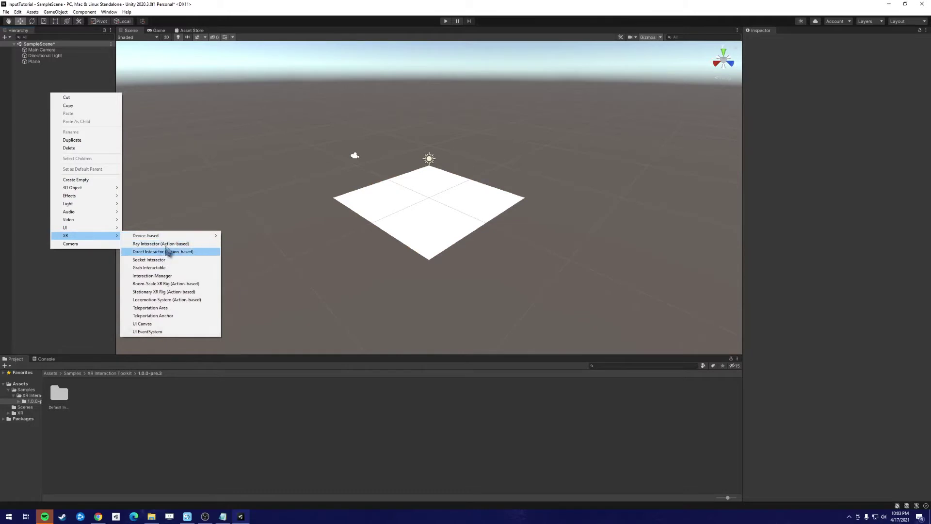
{"action": "mouse_move", "coordinate": [176, 239]}
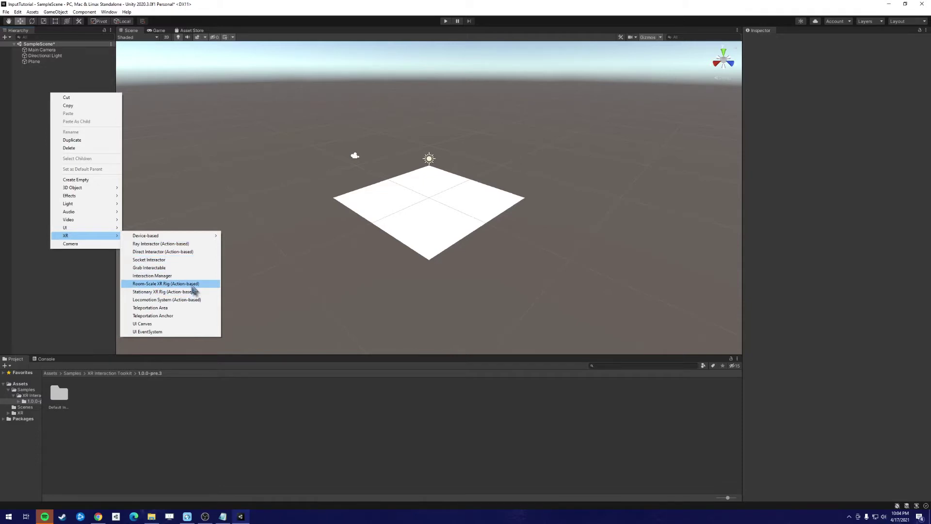
{"action": "left_click", "coordinate": [193, 284]}
Examine the XR Controller action settings on the rig's LeftHand and RightHand controllers
{"action": "left_click", "coordinate": [55, 85]}
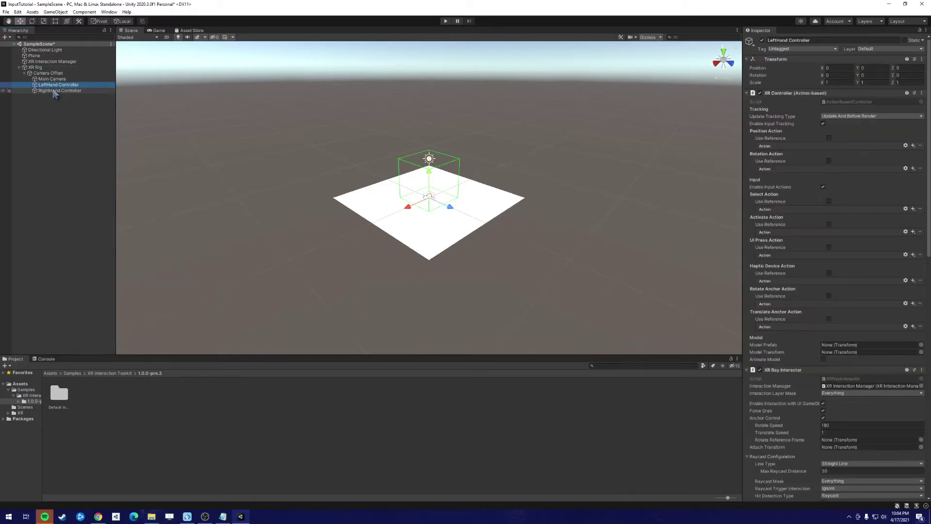
{"action": "left_click", "coordinate": [55, 91]}
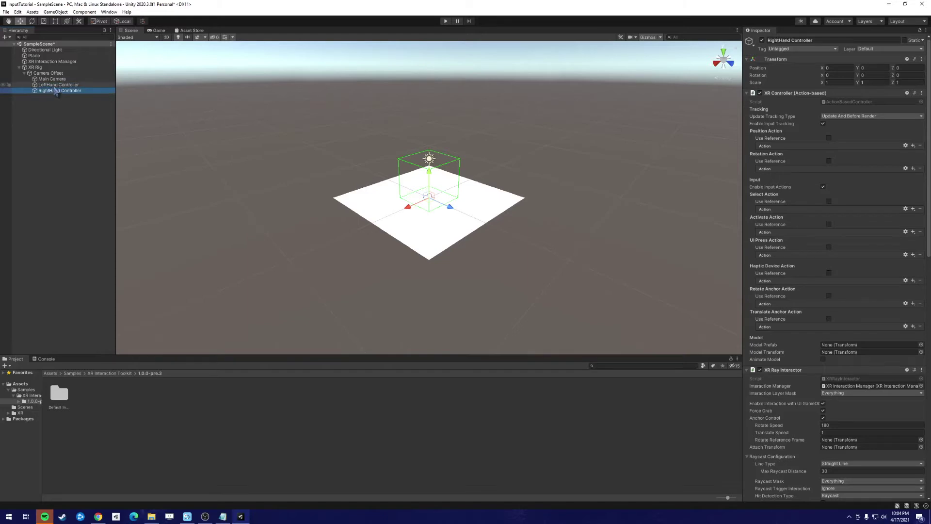
{"action": "left_click", "coordinate": [55, 85]}
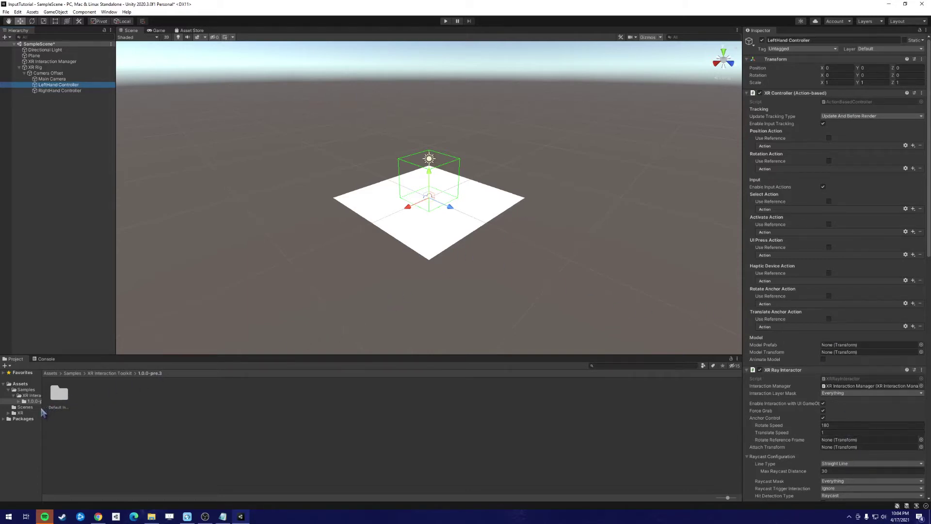
Open the Default Input Actions sample folder in list view, review the left and right controller presets, and select XRI Default Left Controller
{"action": "left_click_drag", "start_coordinate": [42, 408], "coordinate": [102, 408]}
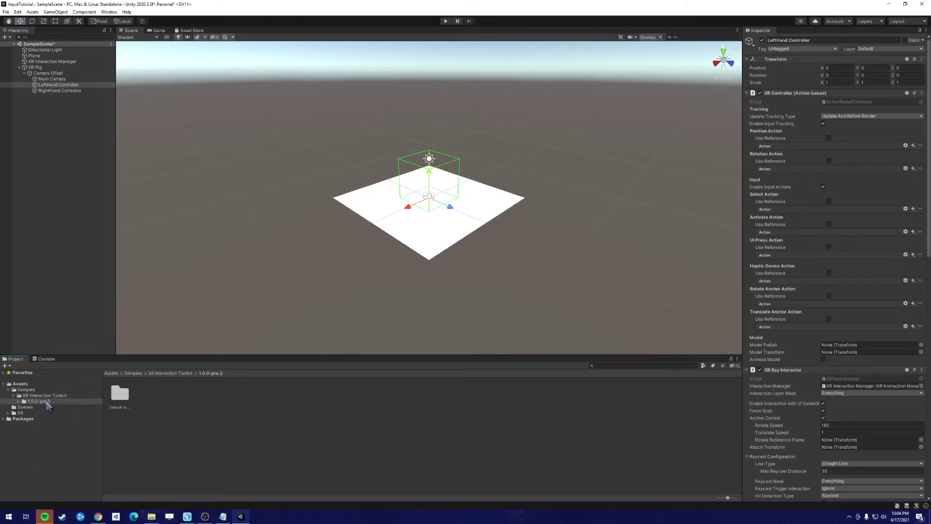
{"action": "double_click", "coordinate": [123, 403]}
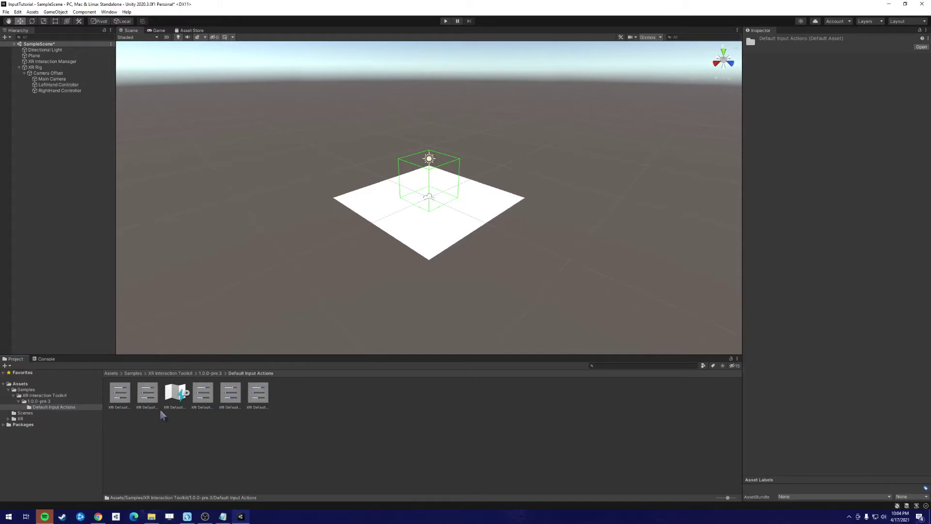
{"action": "left_click", "coordinate": [203, 392]}
{"action": "scroll", "coordinate": [142, 400], "scroll_direction": "down", "scroll_amount": 2, "text": "ctrl"}
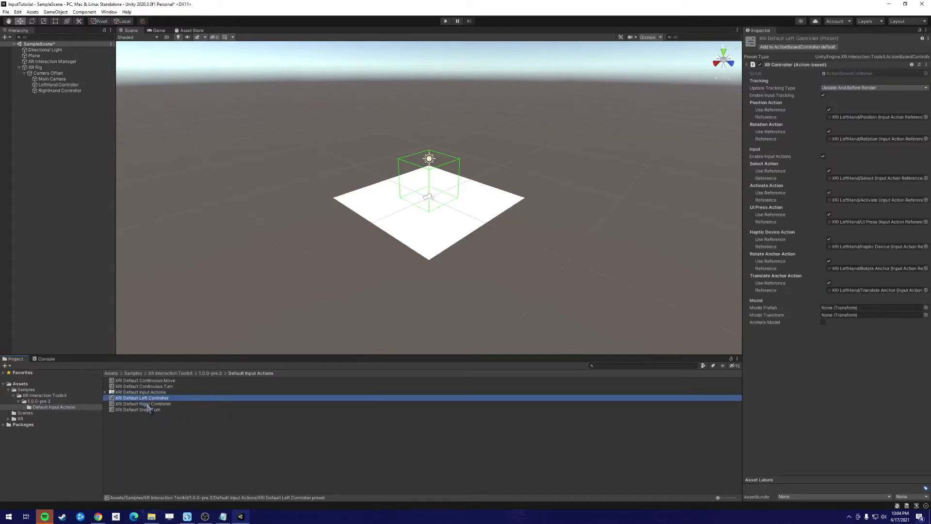
{"action": "left_click", "coordinate": [148, 404]}
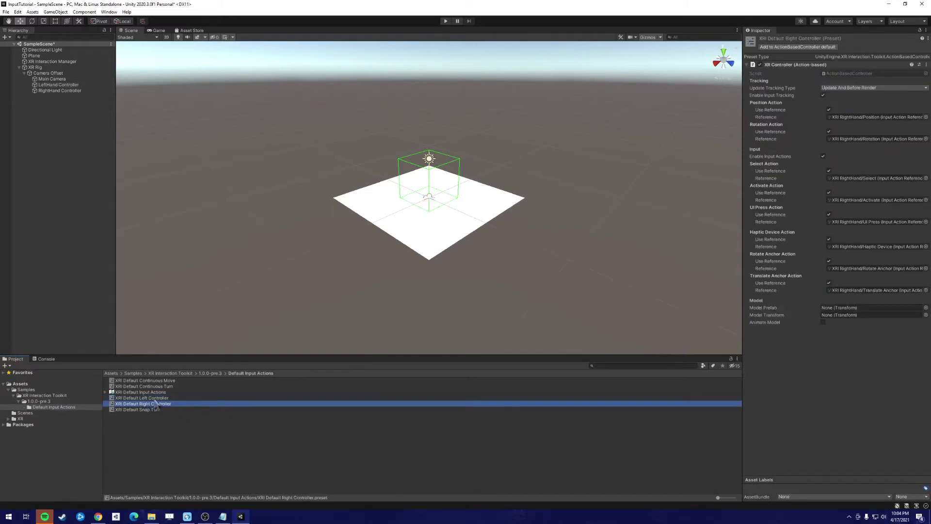
{"action": "left_click", "coordinate": [154, 398]}
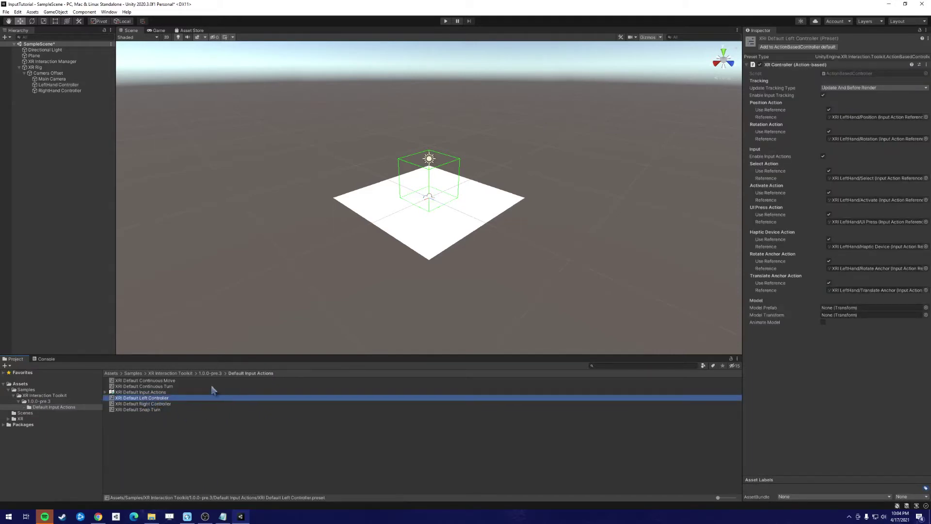
Add the XRI Default Left Controller and XRI Default Right Controller presets to the ActionBasedController defaults
{"action": "left_click", "coordinate": [789, 47]}
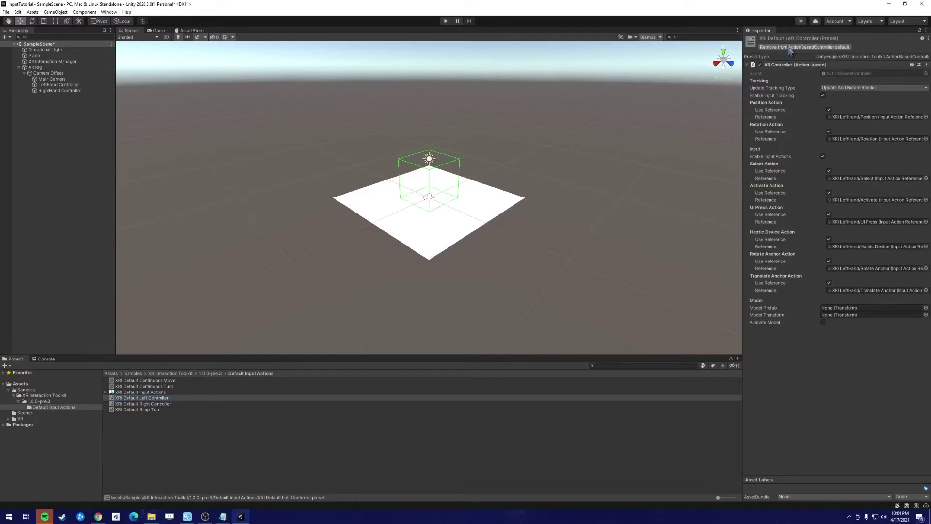
{"action": "left_click", "coordinate": [170, 404]}
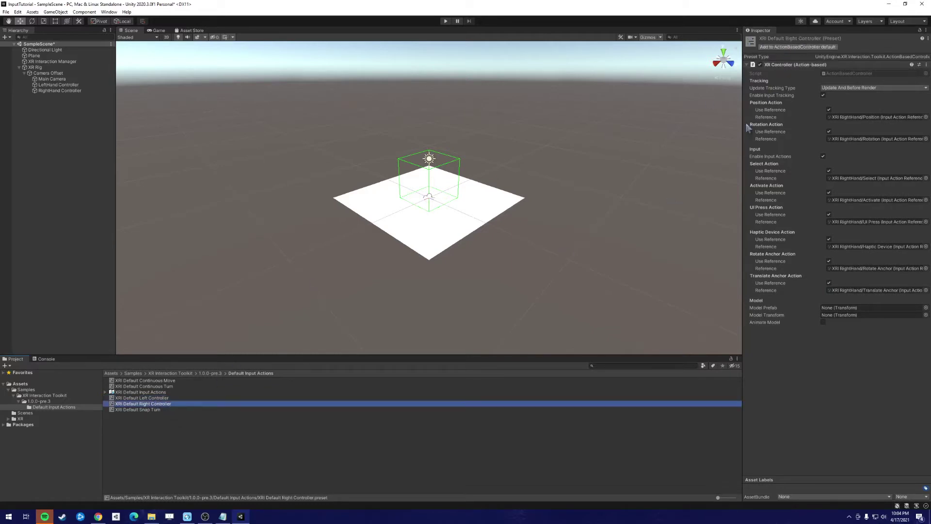
{"action": "left_click", "coordinate": [803, 47]}
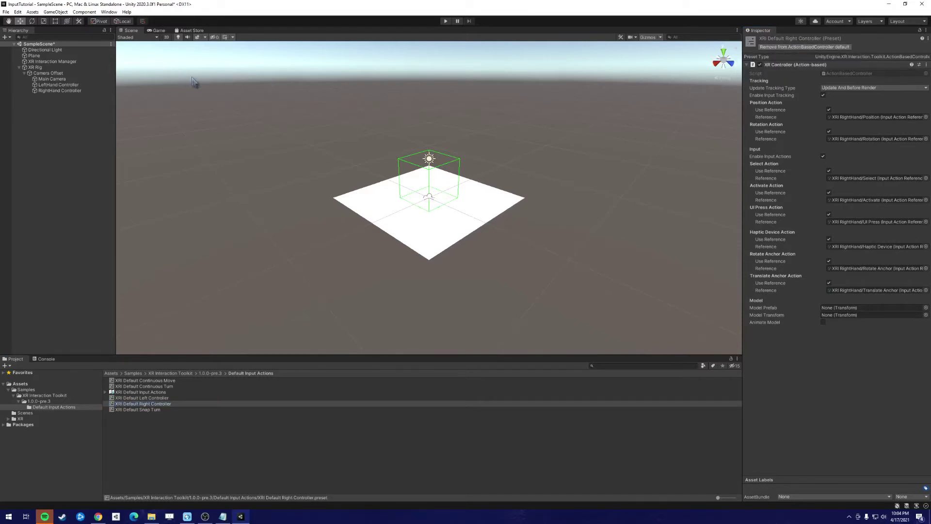
Fill in the Preset Manager filters for the XRI Default Right Controller and XRI Default Left Controller presets in the project settings
{"action": "left_click", "coordinate": [56, 85]}
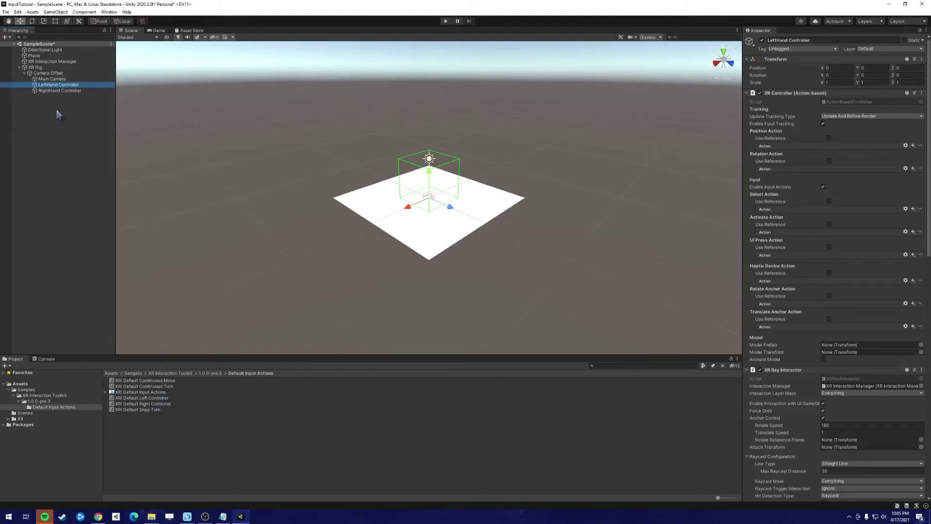
{"action": "left_click", "coordinate": [17, 12]}
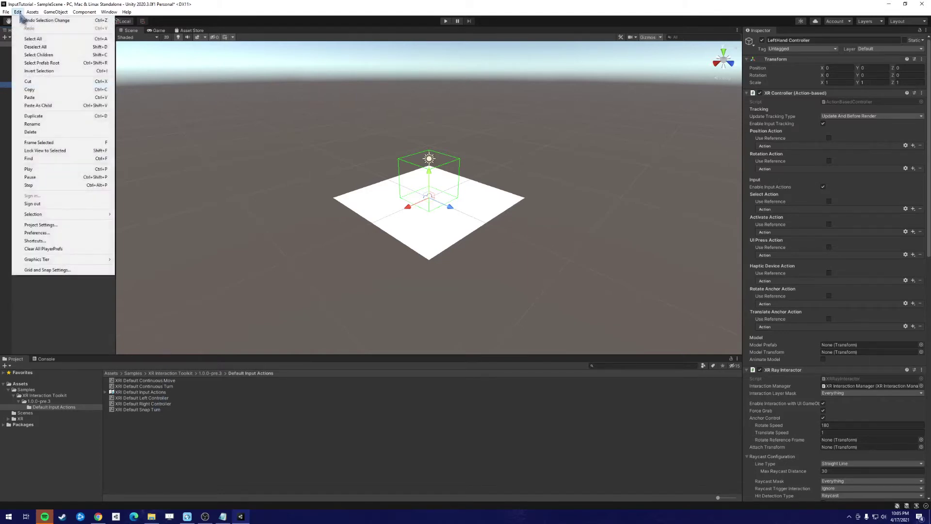
{"action": "left_click", "coordinate": [49, 224]}
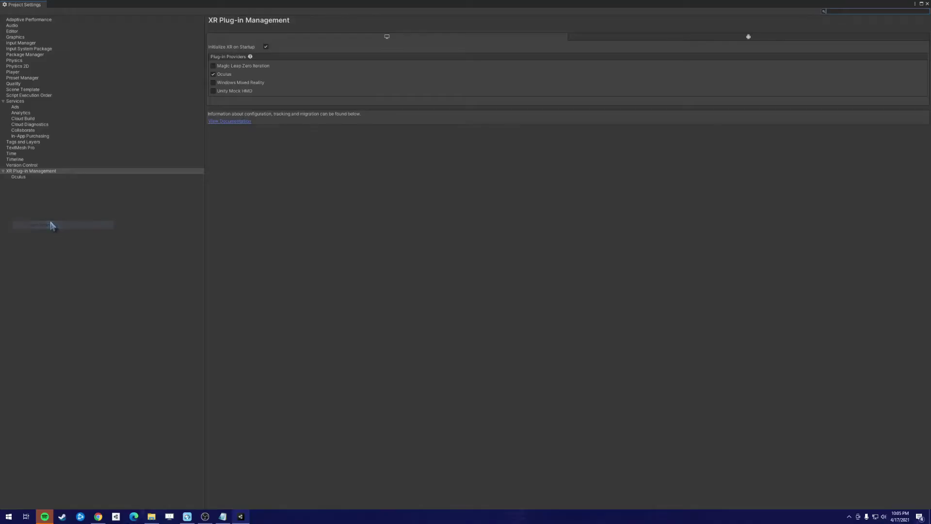
{"action": "left_click", "coordinate": [33, 79]}
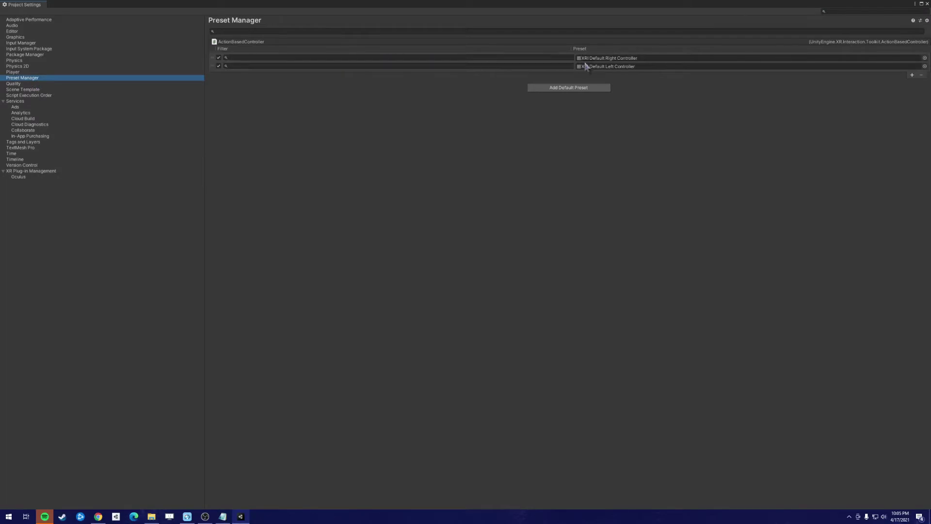
{"action": "left_click", "coordinate": [517, 57]}
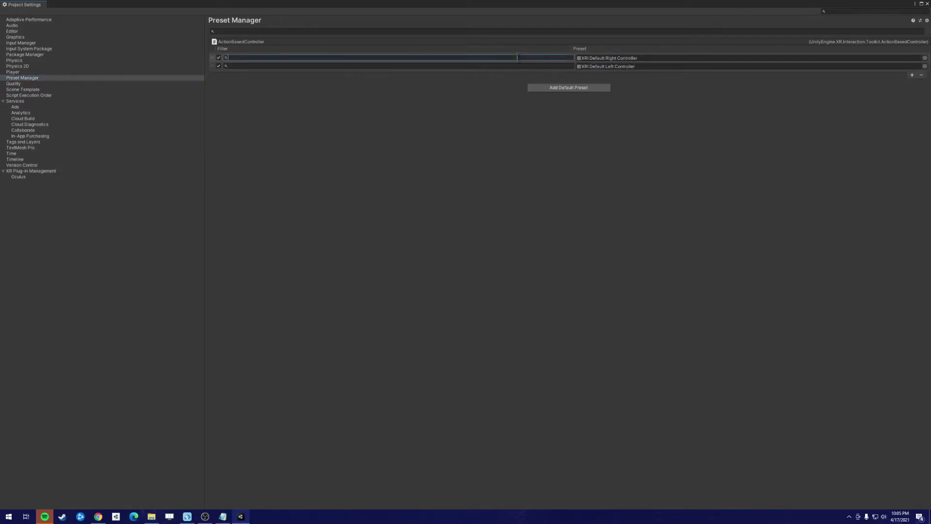
{"action": "left_click", "coordinate": [515, 66]}
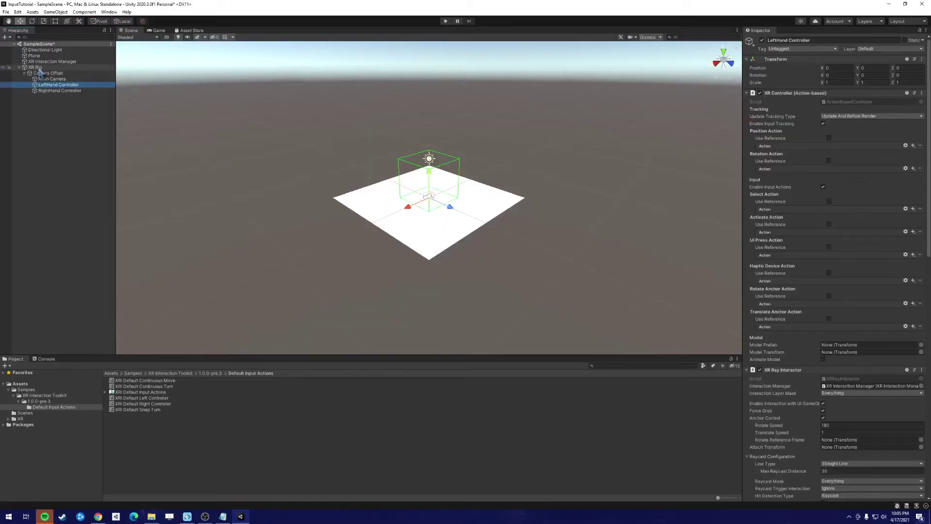
Replace the XR Rig with a new Room-Scale XR Rig (Action-based) and check the action references on its LeftHand and RightHand controllers
{"action": "left_click", "coordinate": [39, 68]}
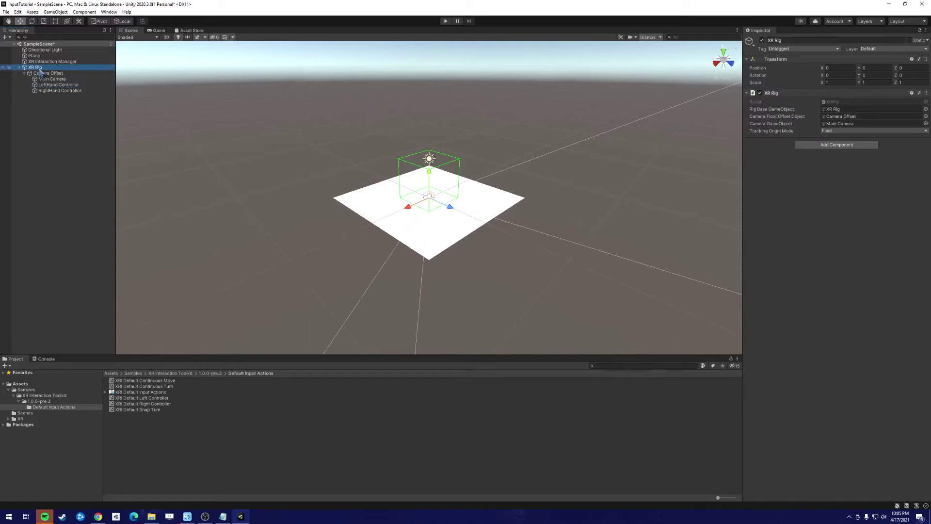
{"action": "key", "text": "Delete"}
{"action": "right_click", "coordinate": [39, 69]}
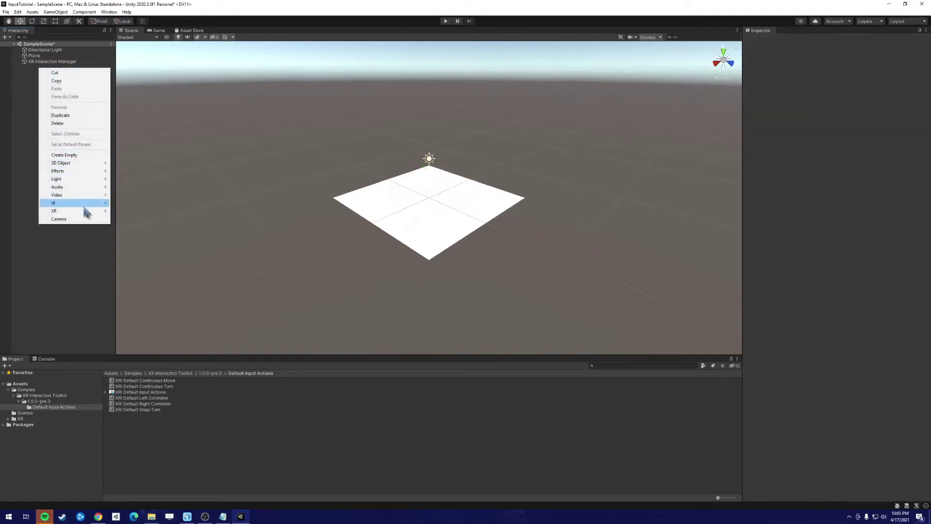
{"action": "mouse_move", "coordinate": [87, 211]}
{"action": "left_click", "coordinate": [154, 260]}
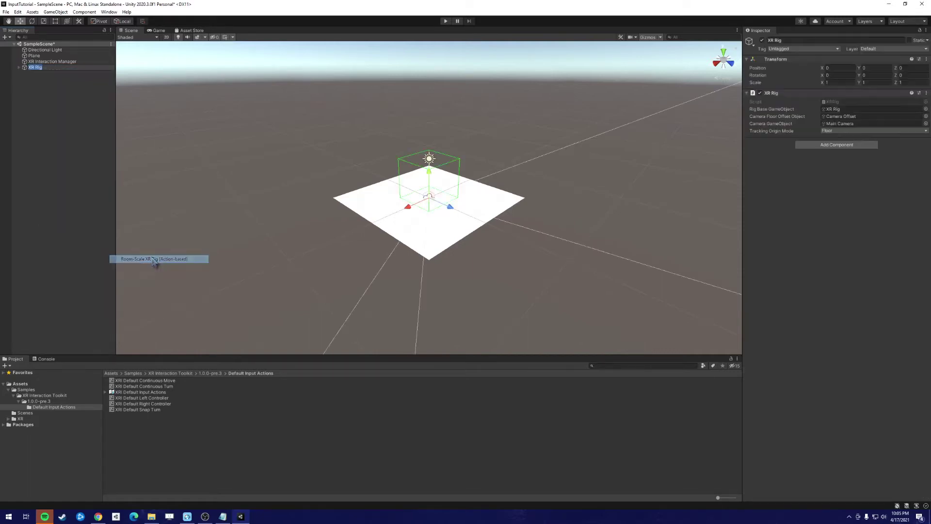
{"action": "left_click", "coordinate": [19, 68], "text": "alt"}
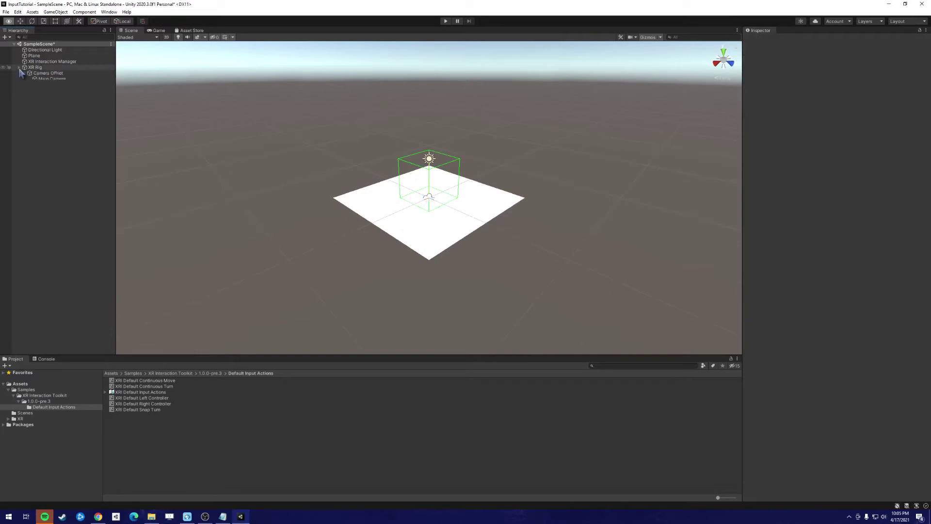
{"action": "left_click", "coordinate": [44, 85]}
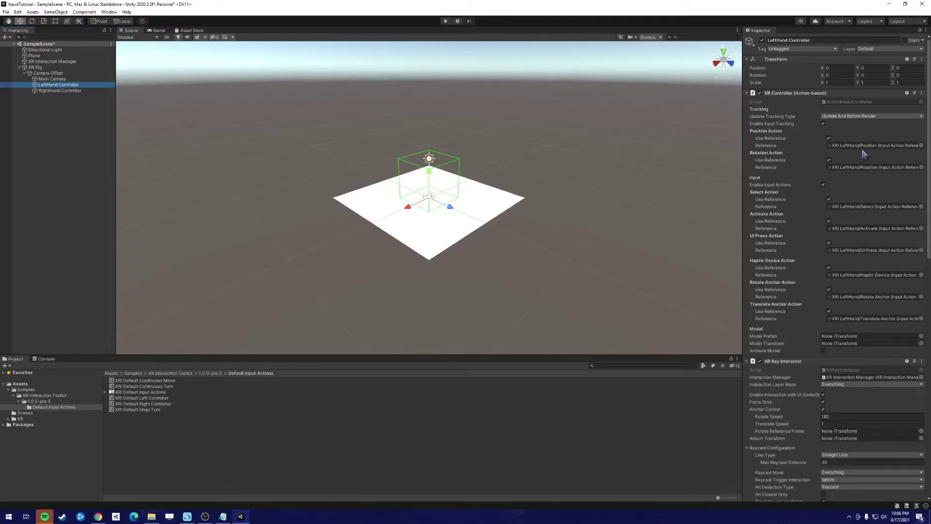
{"action": "left_click", "coordinate": [73, 91]}
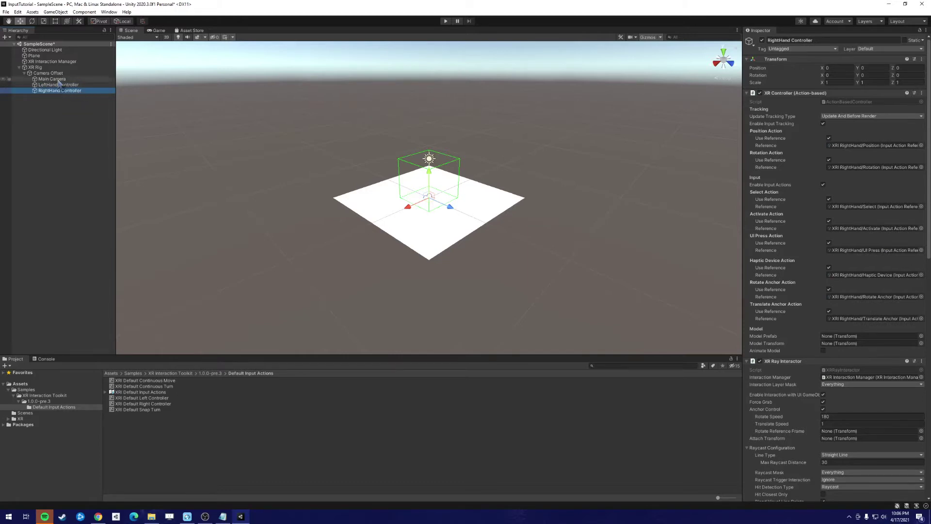
Add an Input Action Manager component to the XR Rig and assign XRI Default Input Actions as its action asset
{"action": "left_click", "coordinate": [47, 69]}
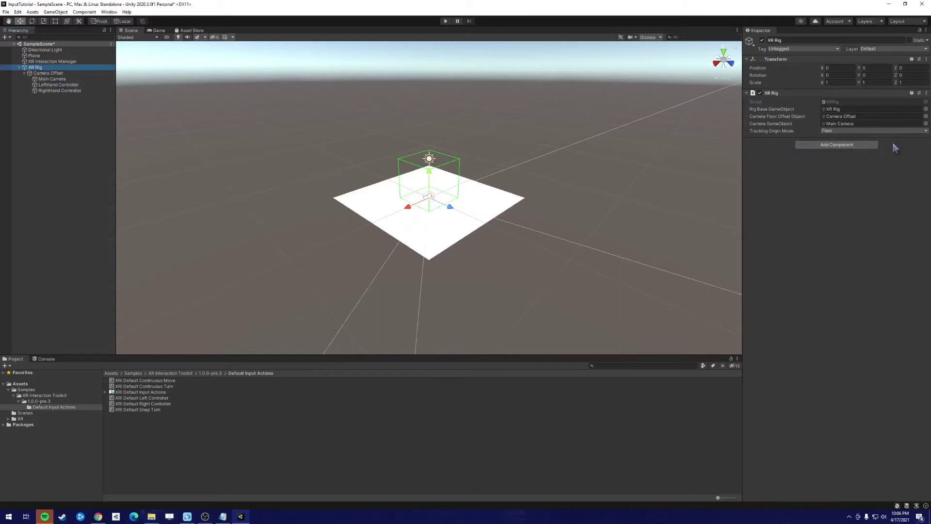
{"action": "left_click", "coordinate": [857, 144]}
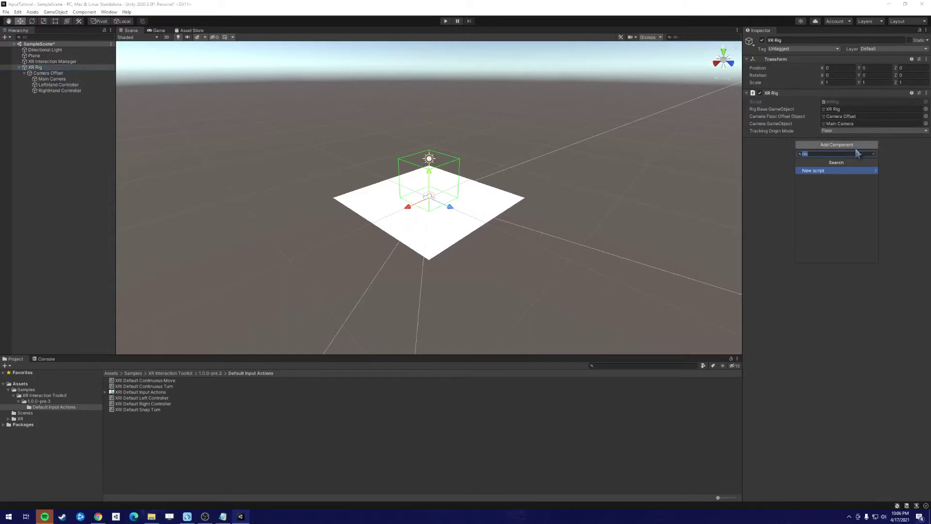
{"action": "type", "text": "input"}
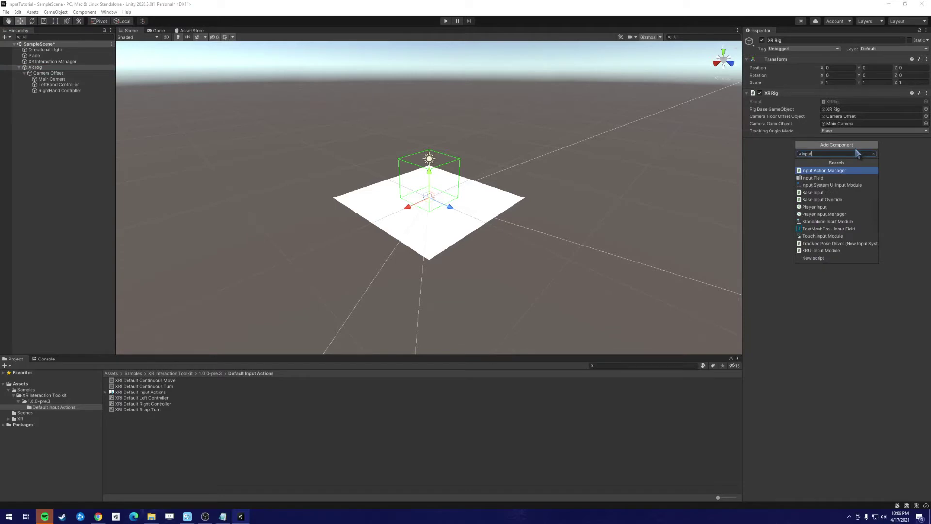
{"action": "key", "text": "Return"}
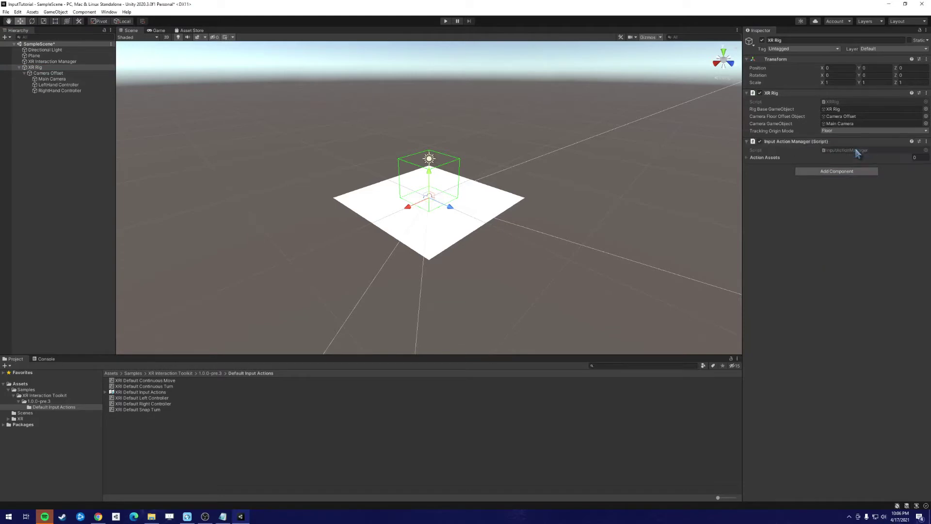
{"action": "left_click", "coordinate": [751, 158]}
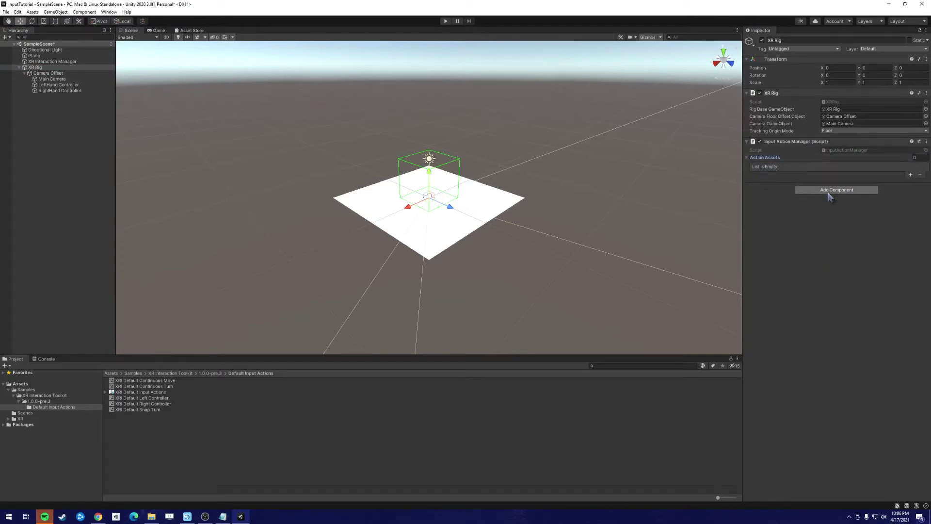
{"action": "left_click", "coordinate": [910, 175]}
{"action": "left_click", "coordinate": [132, 393]}
{"action": "left_click_drag", "start_coordinate": [131, 395], "coordinate": [841, 169]}
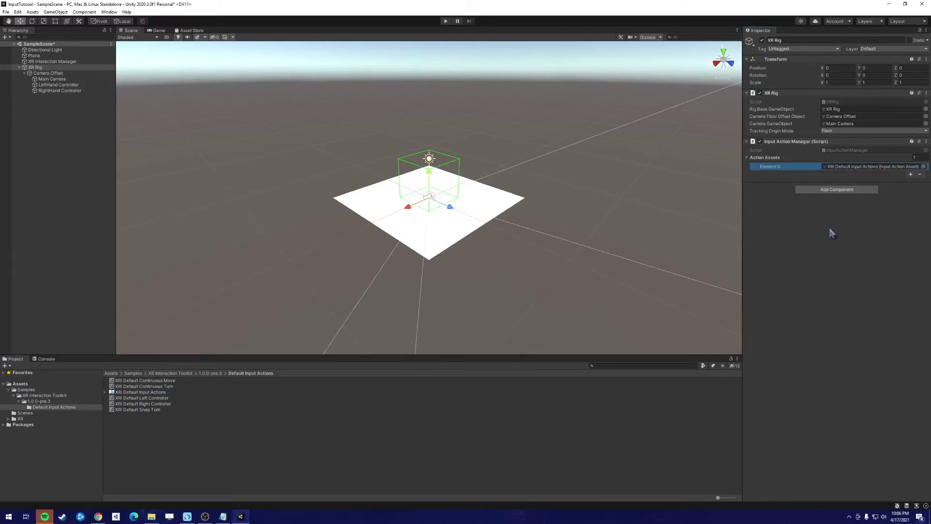
Assign l_hand_skeletal_lowres and r_hand_skeletal_lowres as the Model Prefab of the LeftHand and RightHand controllers respectively
{"action": "left_click", "coordinate": [60, 85]}
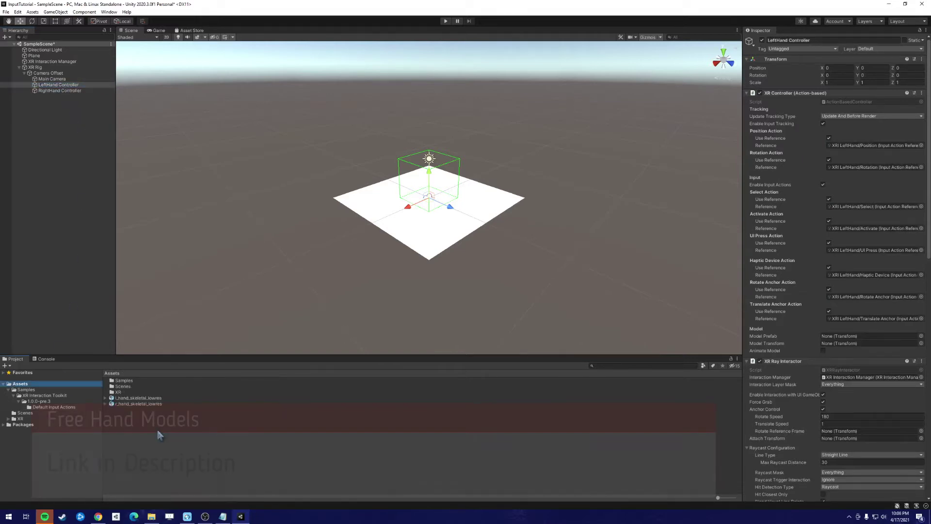
{"action": "left_click", "coordinate": [138, 397]}
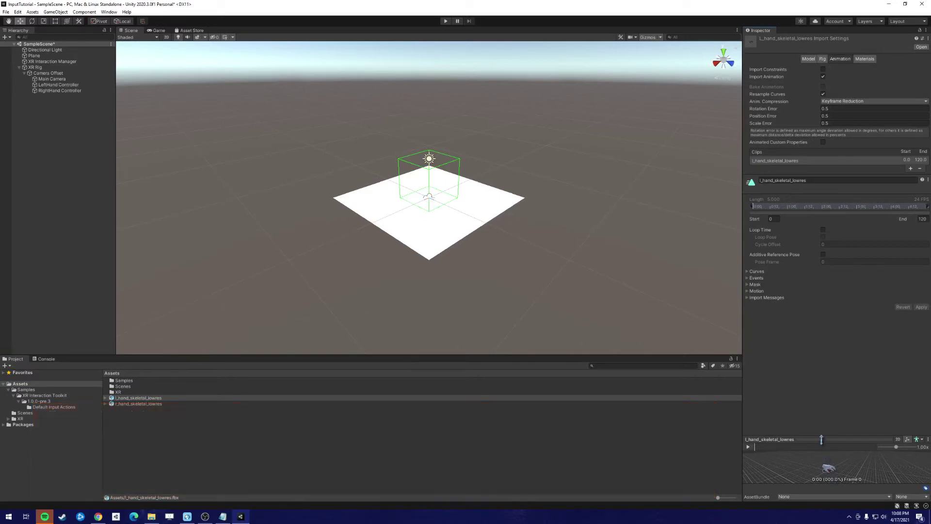
{"action": "left_click_drag", "start_coordinate": [822, 435], "coordinate": [821, 330]}
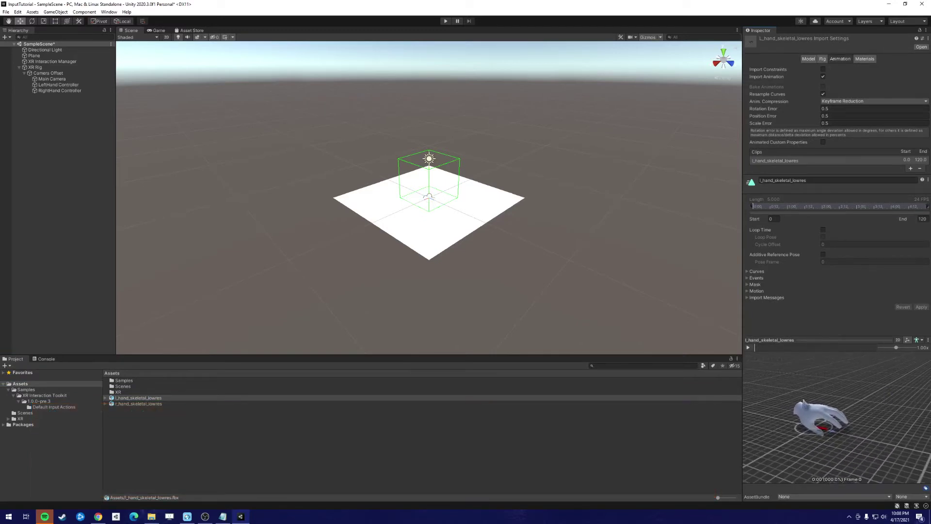
{"action": "left_click", "coordinate": [130, 398]}
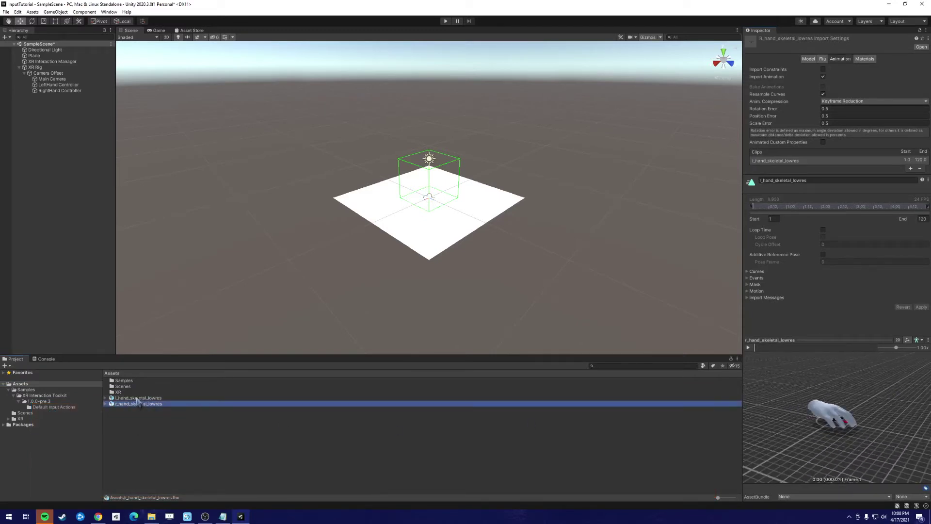
{"action": "left_click", "coordinate": [59, 85]}
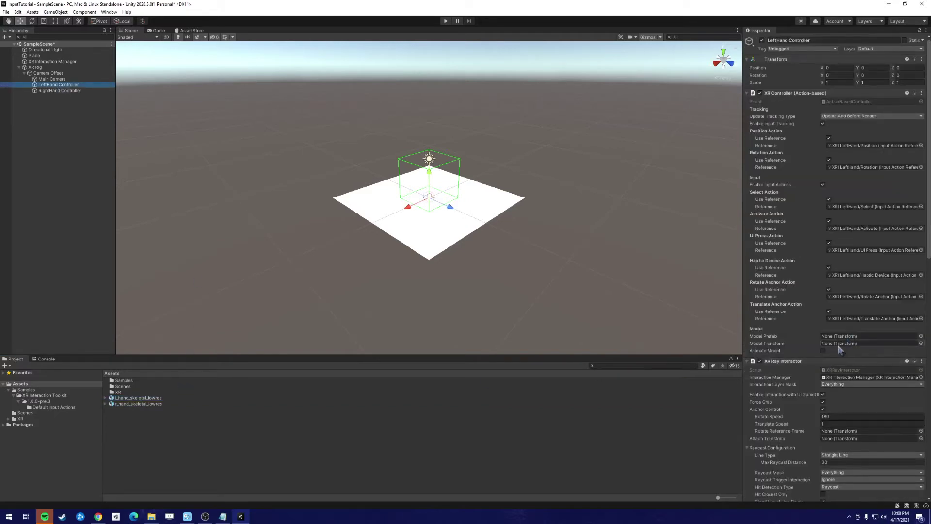
{"action": "left_click_drag", "start_coordinate": [125, 399], "coordinate": [851, 338]}
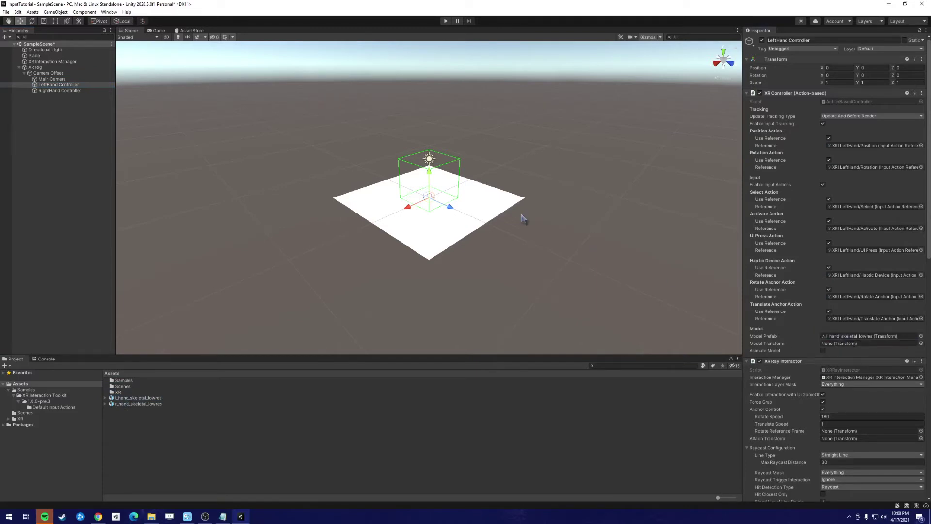
{"action": "left_click", "coordinate": [63, 90]}
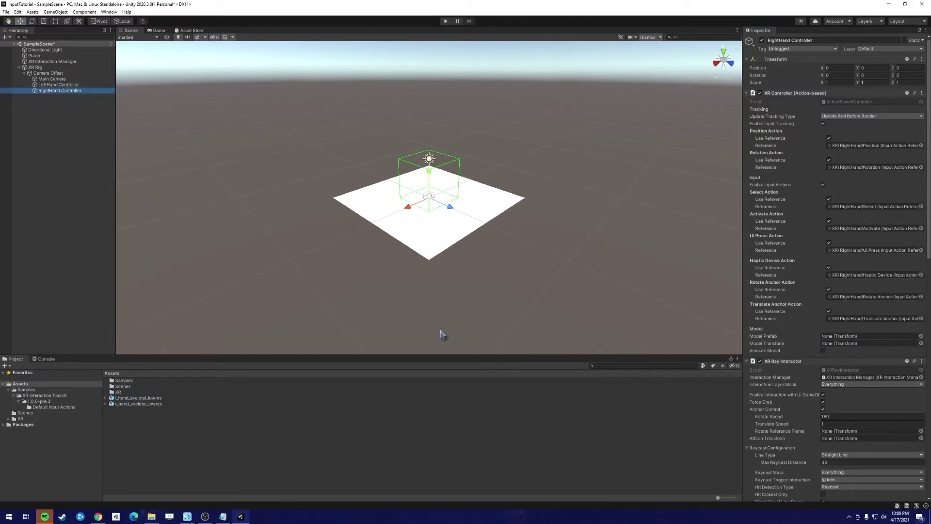
{"action": "left_click_drag", "start_coordinate": [152, 404], "coordinate": [846, 337]}
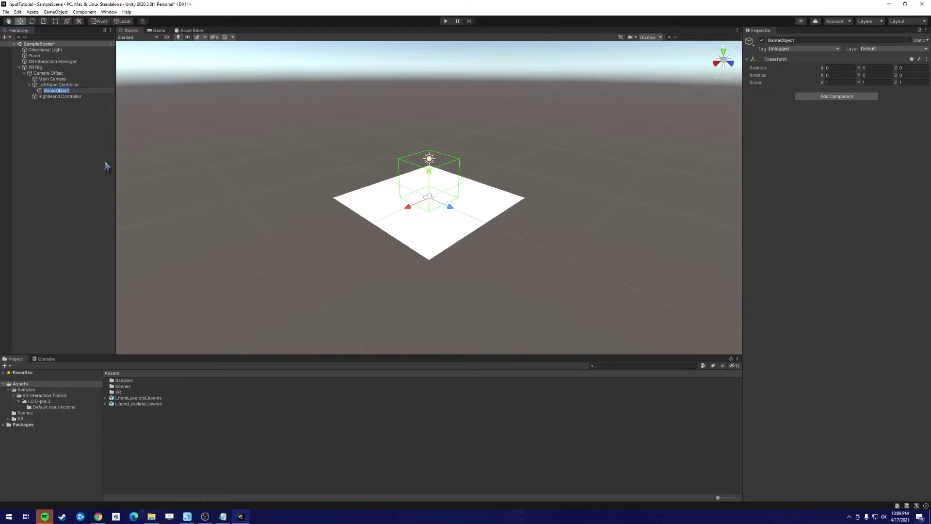
Name the empty child object under LeftHand Controller LeftHandTransform and set its Z rotation to 90
{"action": "type", "text": "L"}
{"action": "type", "text": "efth"}
{"action": "type", "text": "Hand"}
{"action": "type", "text": "Transform"}
{"action": "key", "text": "Return"}
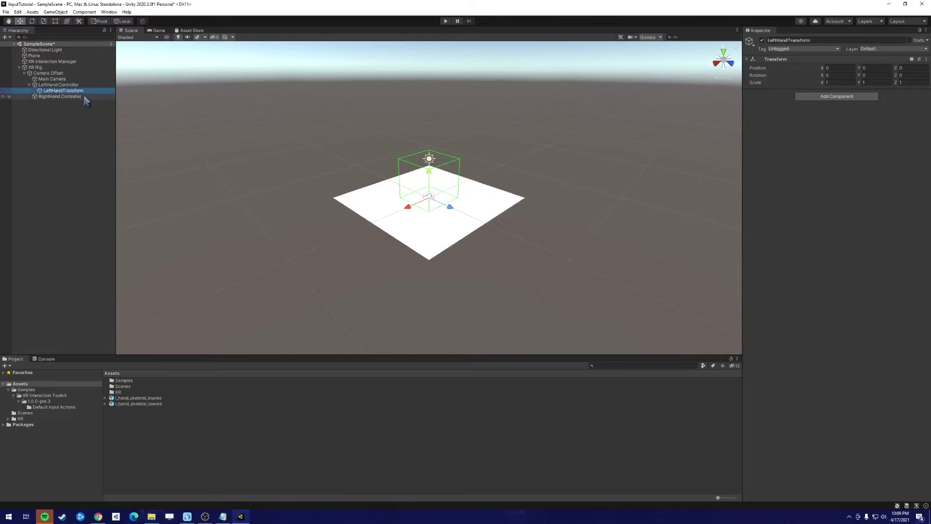
{"action": "left_click", "coordinate": [910, 74]}
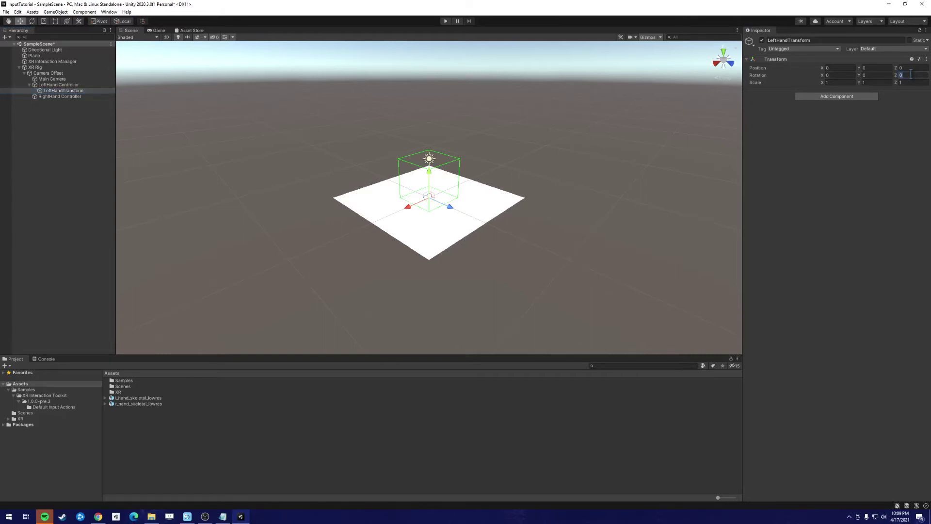
{"action": "type", "text": "90"}
Create an empty child object named RightHandTransform under RightHand Controller and set its Z rotation to -90
{"action": "left_click", "coordinate": [64, 97]}
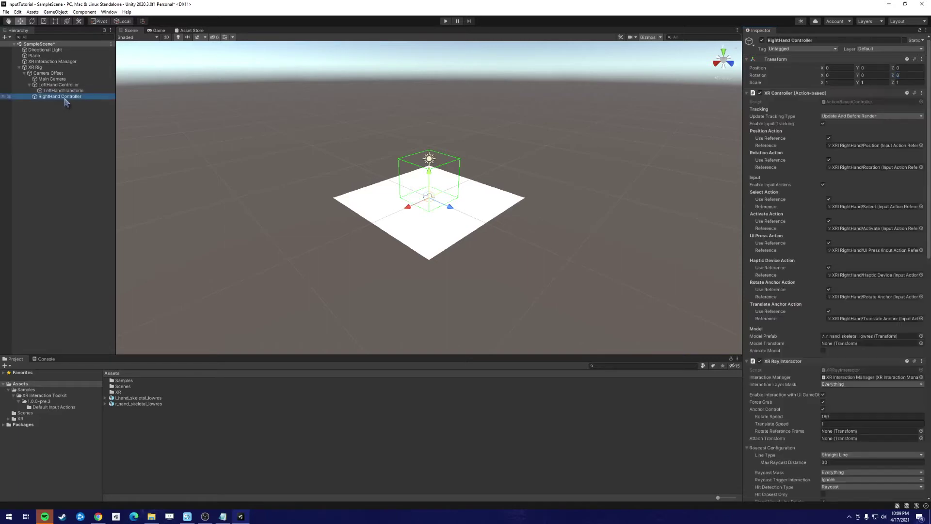
{"action": "right_click", "coordinate": [64, 97]}
{"action": "left_click", "coordinate": [104, 182]}
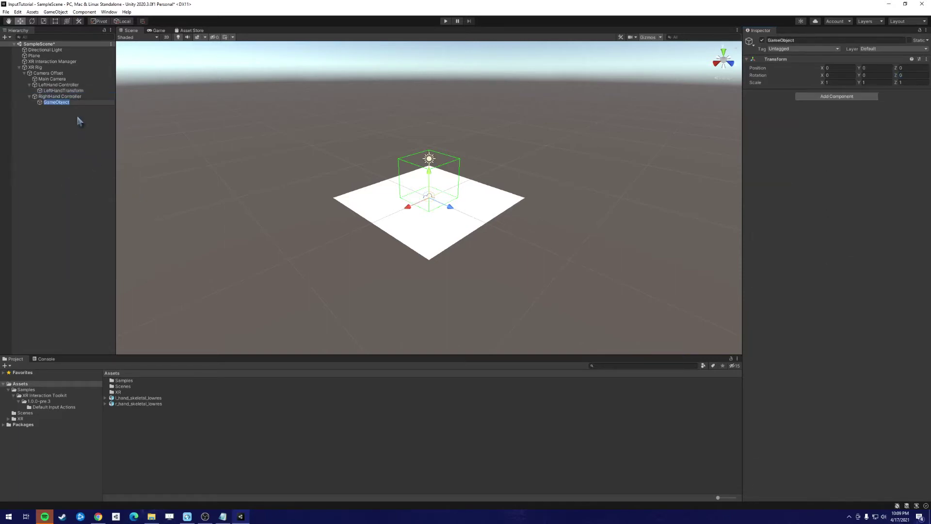
{"action": "type", "text": "RightHandtrransform"}
{"action": "key", "text": "Return"}
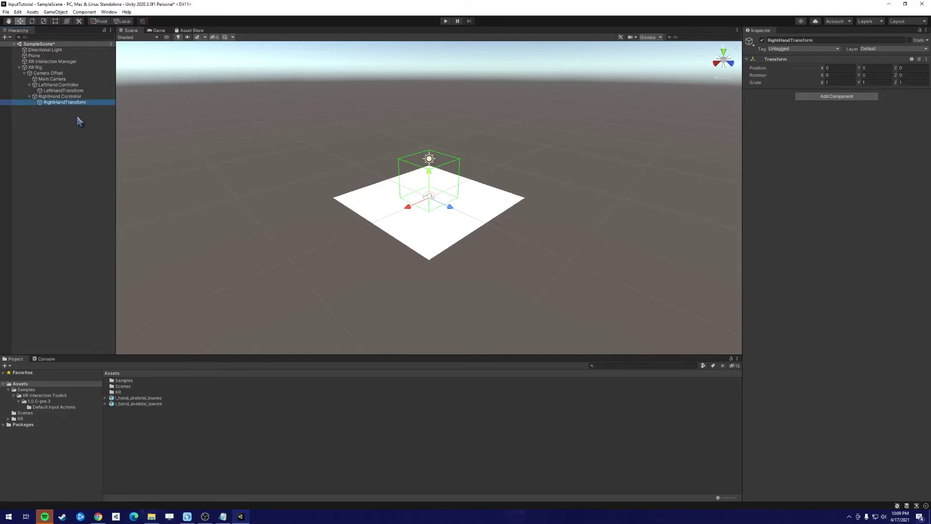
{"action": "left_click", "coordinate": [911, 75]}
{"action": "type", "text": "-90"}
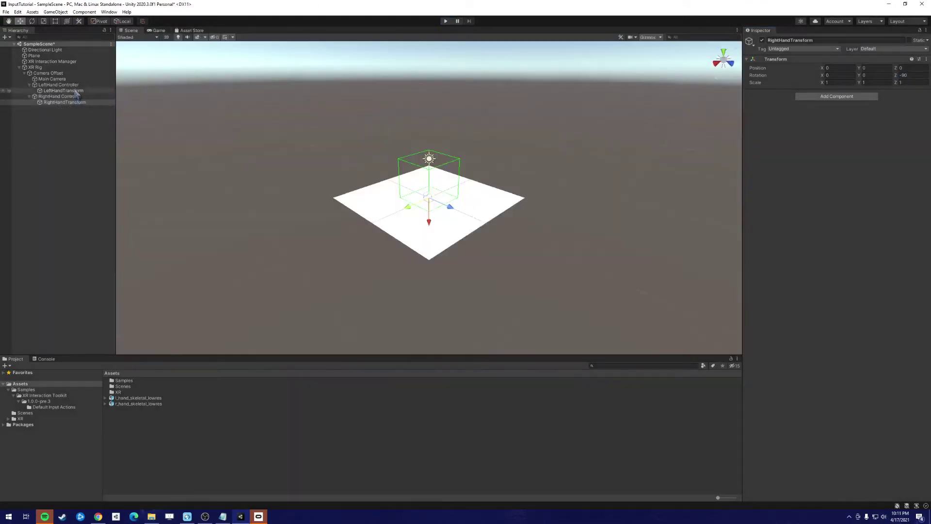
Assign LeftHandTransform and RightHandTransform as the Model Transform of their respective hand controllers, and test the hands in Play mode
{"action": "left_click", "coordinate": [61, 85]}
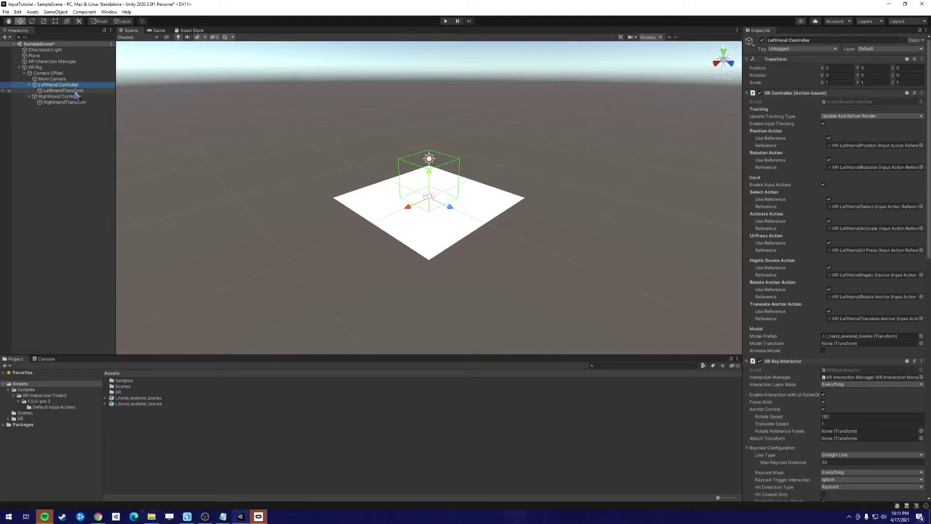
{"action": "left_click_drag", "start_coordinate": [76, 92], "coordinate": [857, 350]}
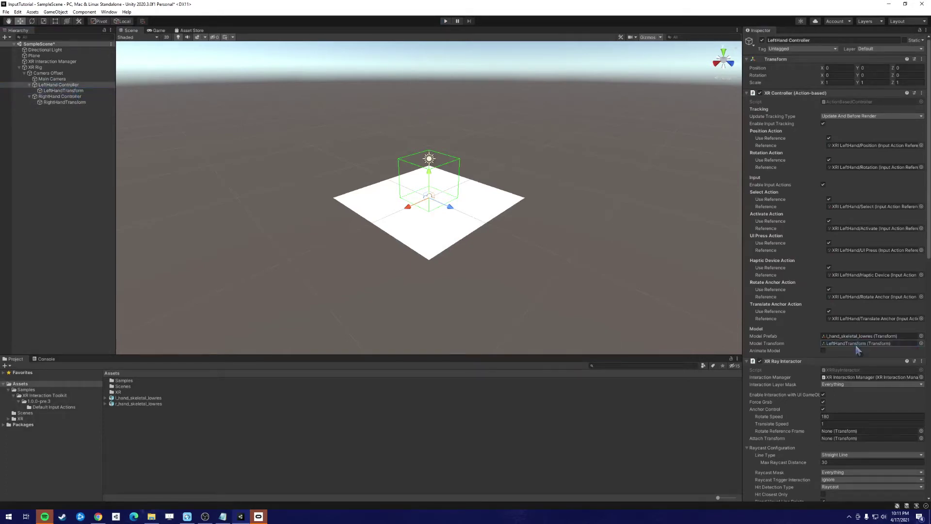
{"action": "left_click", "coordinate": [60, 97]}
{"action": "left_click_drag", "start_coordinate": [60, 102], "coordinate": [836, 343]}
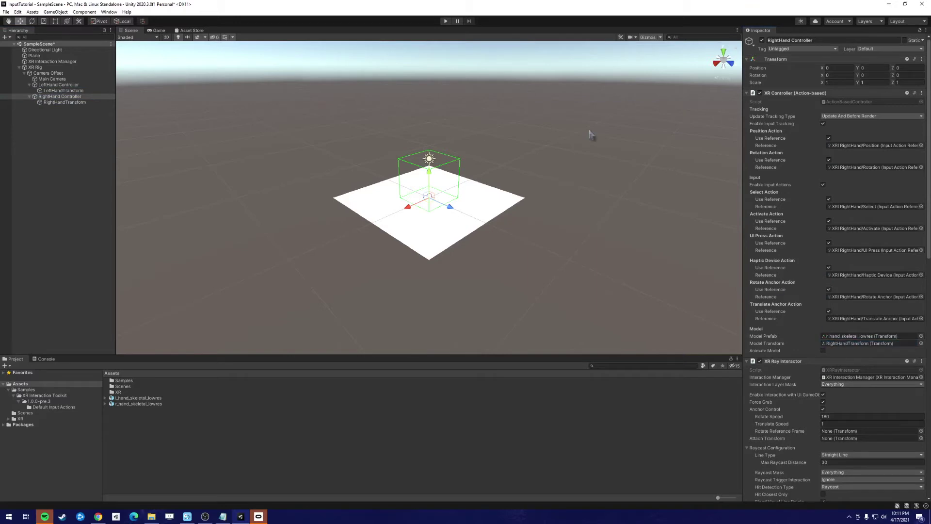
{"action": "left_click", "coordinate": [445, 21]}
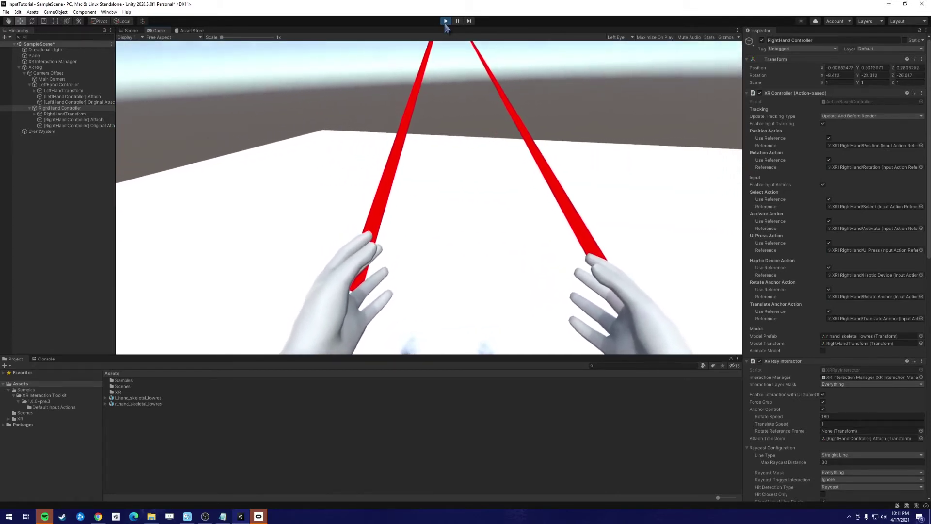
{"action": "left_click", "coordinate": [445, 21]}
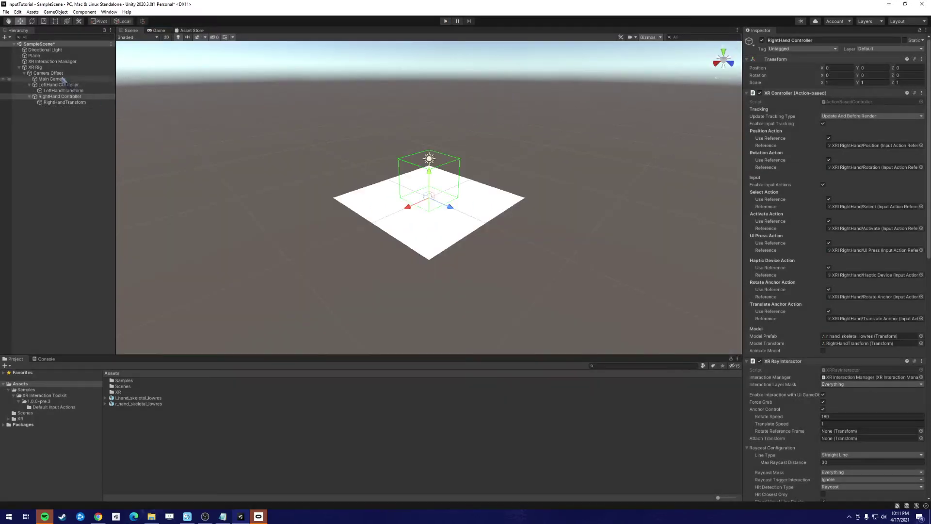
Add a Locomotion System component to the XR Rig and assign the rig's own XR Rig component to it
{"action": "left_click", "coordinate": [55, 68]}
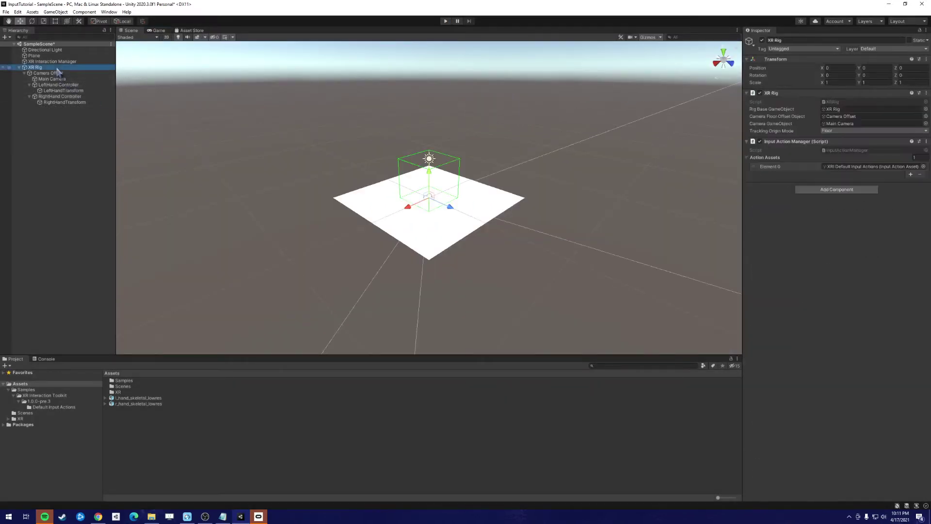
{"action": "left_click", "coordinate": [847, 190]}
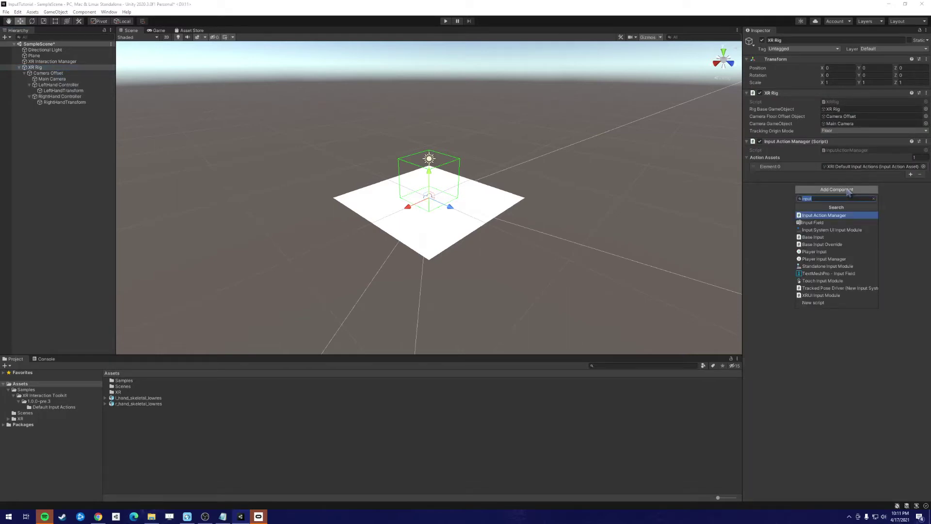
{"action": "type", "text": "locomotion"}
{"action": "key", "text": "Return"}
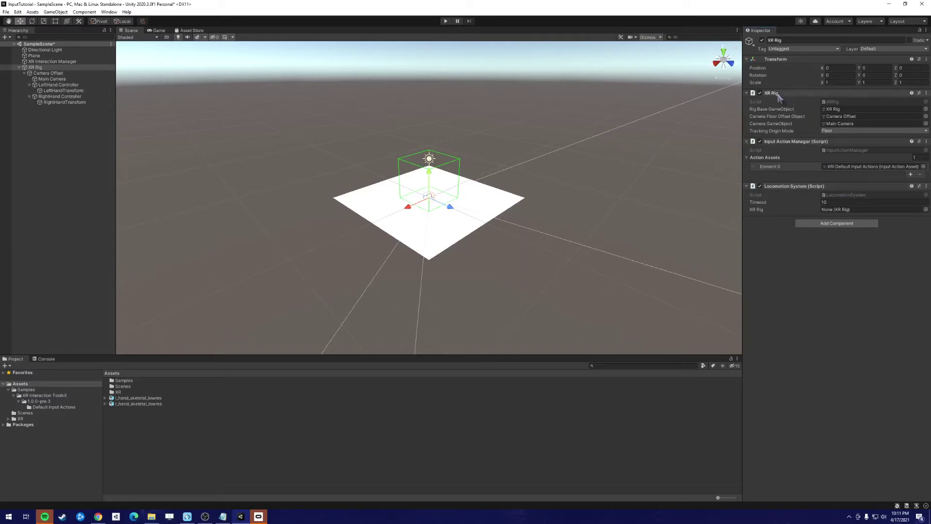
{"action": "left_click_drag", "start_coordinate": [775, 93], "coordinate": [844, 215]}
Add a Continuous Move Provider (Action-based) to the XR Rig and assign the Locomotion System as its System
{"action": "left_click", "coordinate": [852, 225]}
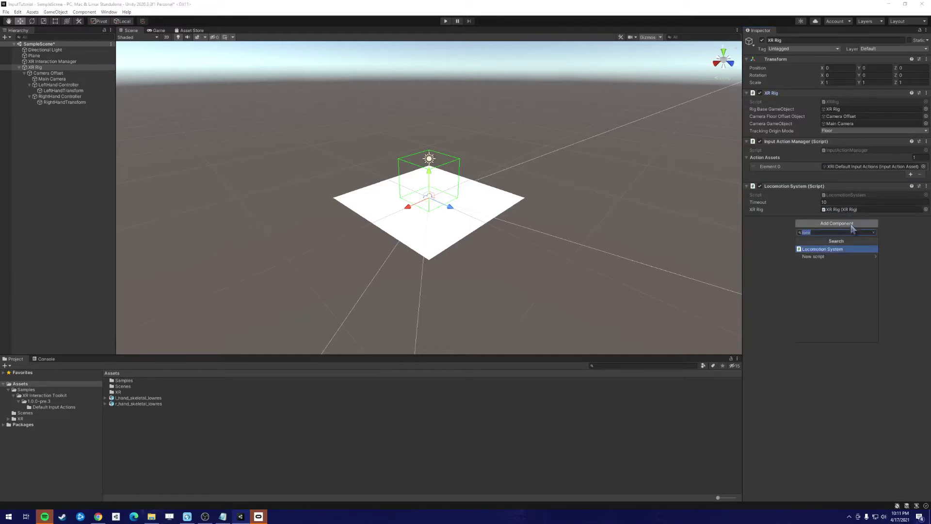
{"action": "type", "text": "contin"}
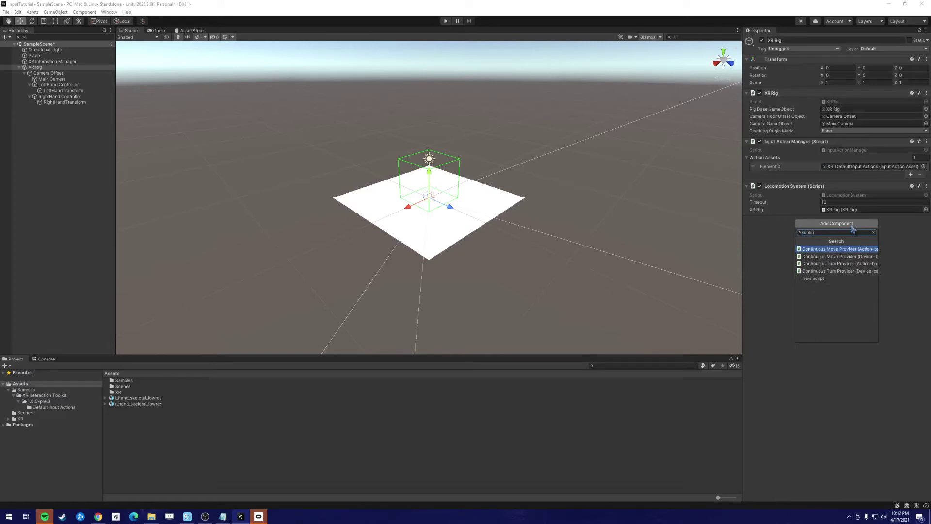
{"action": "key", "text": "Return"}
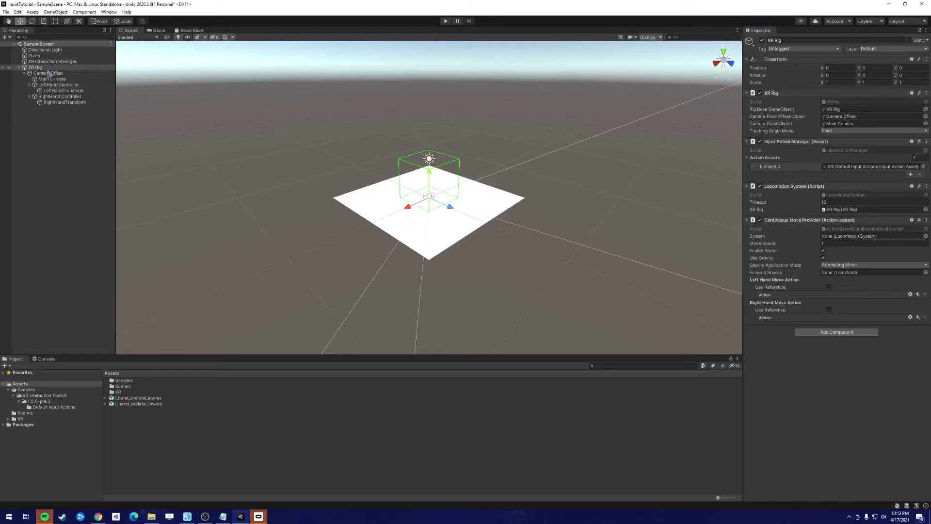
{"action": "left_click_drag", "start_coordinate": [767, 191], "coordinate": [840, 240]}
Enable Use Reference for the Left Hand Move Action and assign XRI LeftHand/Move as its reference
{"action": "left_click", "coordinate": [828, 287]}
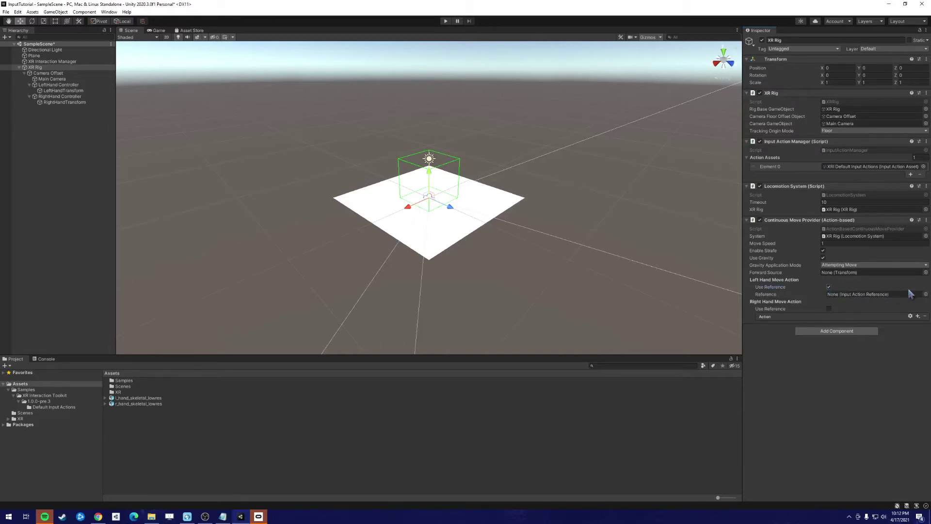
{"action": "left_click", "coordinate": [926, 294]}
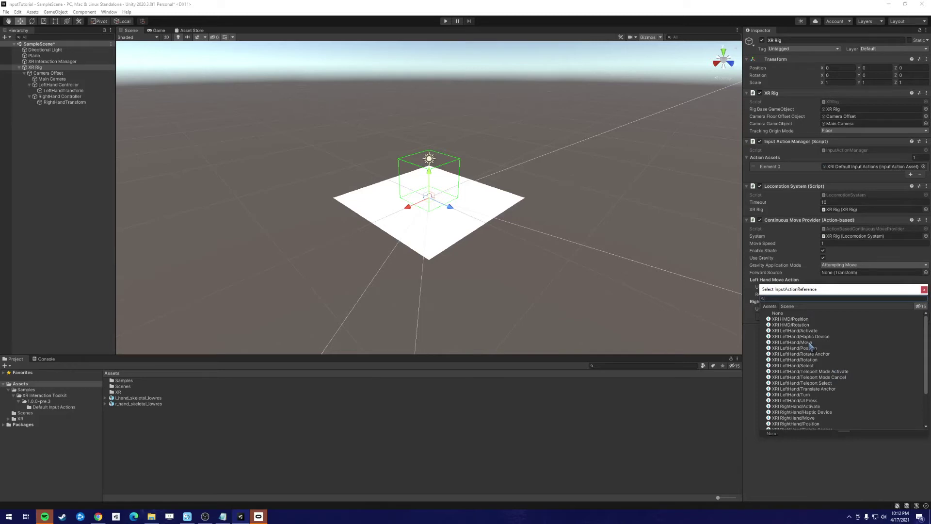
{"action": "double_click", "coordinate": [809, 343]}
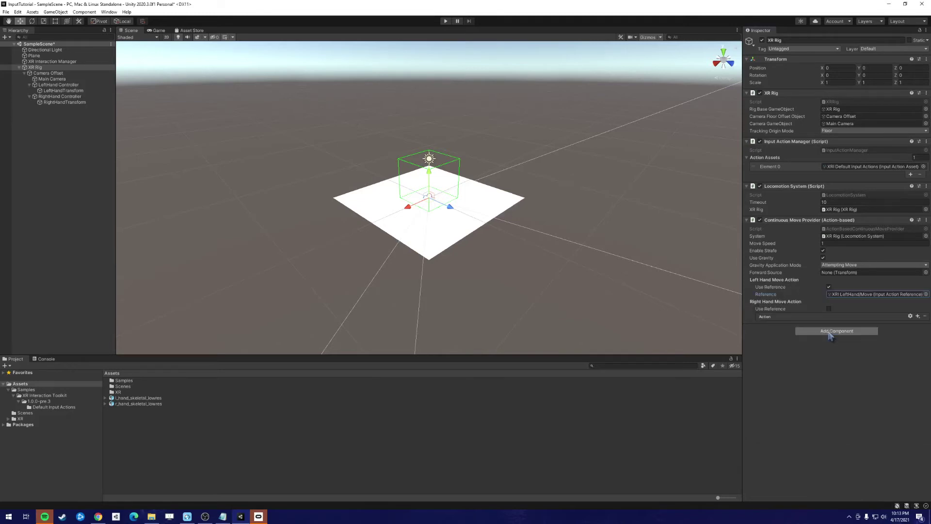
Add a Snap Turn Provider (Action-based) to the XR Rig and assign the rig's Locomotion System as its System
{"action": "left_click", "coordinate": [830, 332]}
{"action": "type", "text": "snap"}
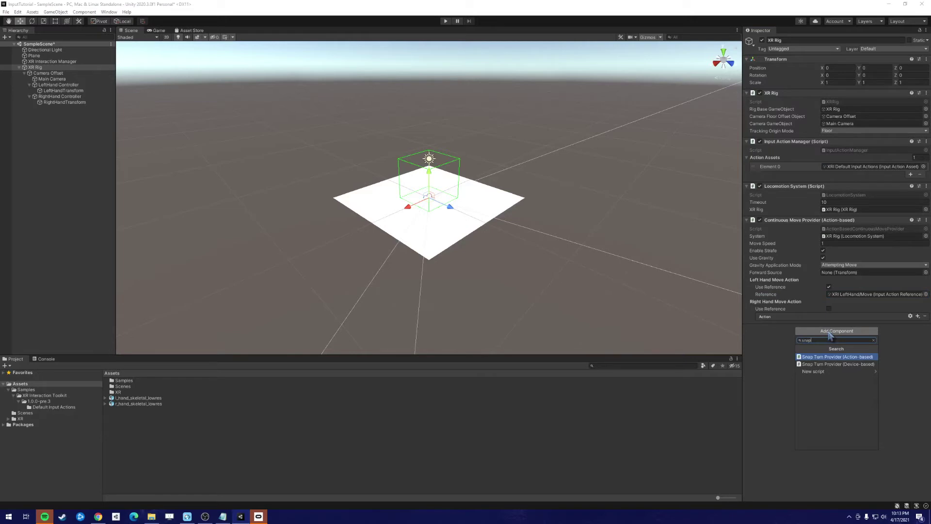
{"action": "key", "text": "Return"}
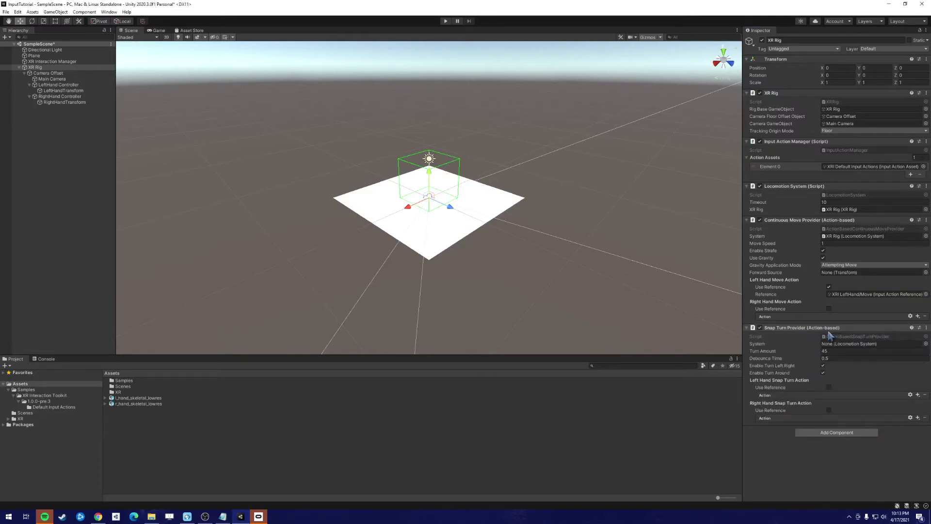
{"action": "left_click_drag", "start_coordinate": [38, 67], "coordinate": [849, 345]}
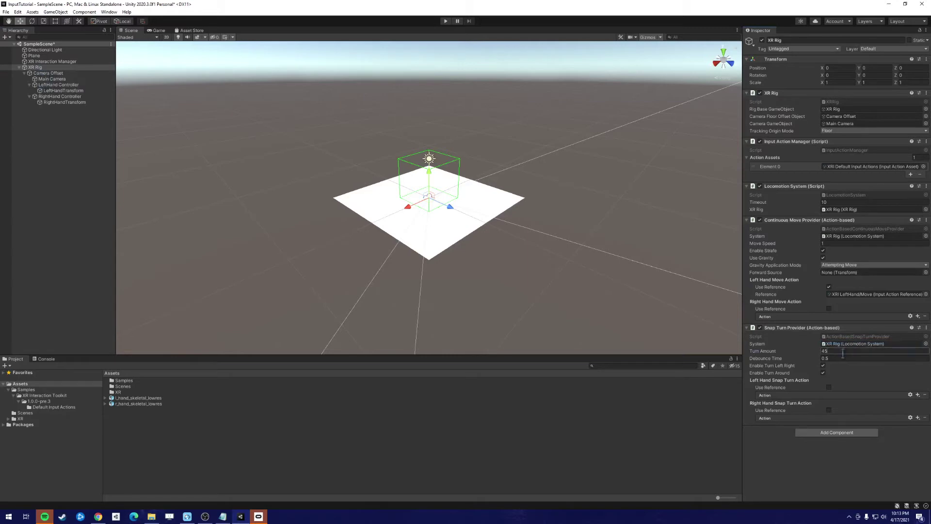
{"action": "left_click", "coordinate": [842, 351]}
Make the Right Hand Snap Turn Action use XRI RightHand/Turn as its reference, and test the locomotion in Play mode
{"action": "left_click", "coordinate": [829, 410]}
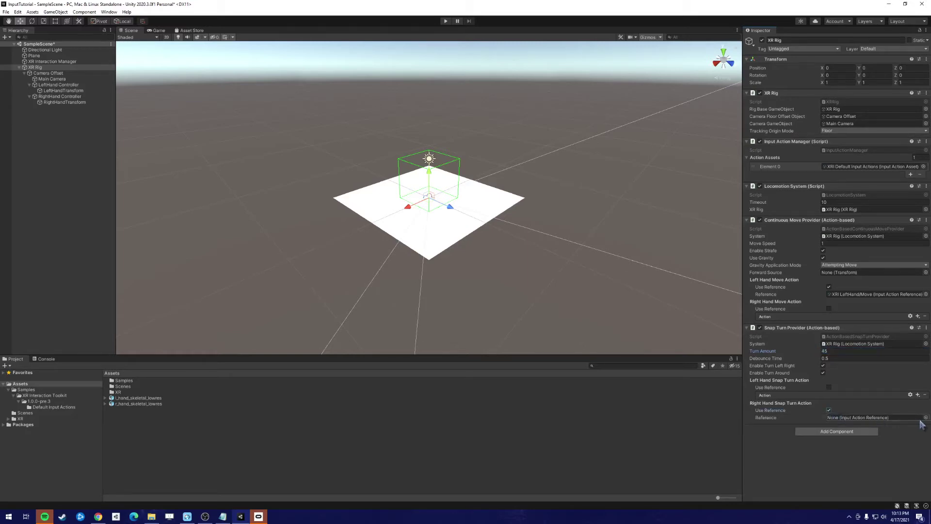
{"action": "left_click", "coordinate": [925, 417]}
{"action": "scroll", "coordinate": [832, 468], "scroll_direction": "down", "scroll_amount": 3}
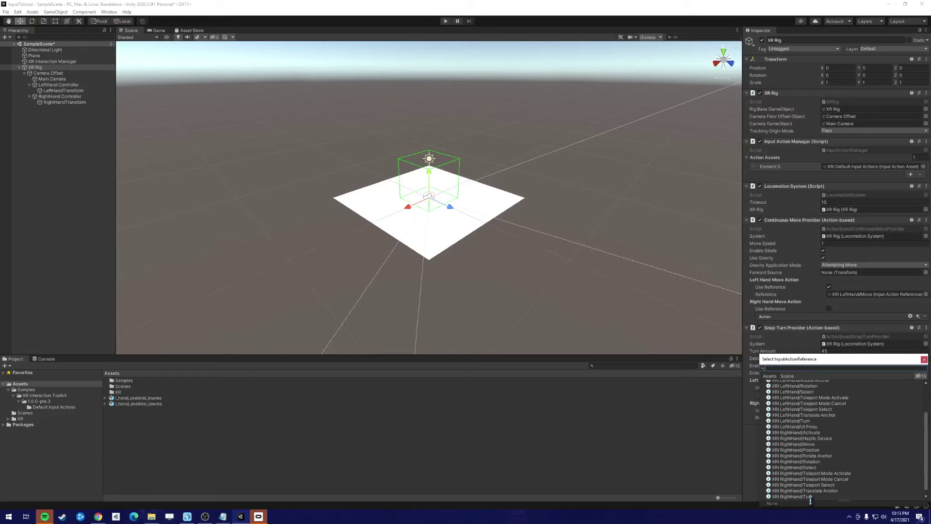
{"action": "double_click", "coordinate": [809, 497]}
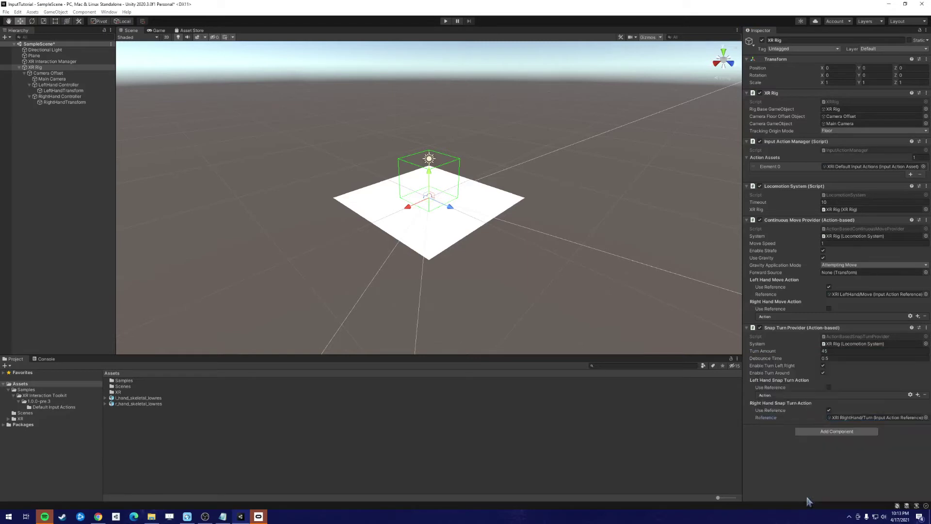
{"action": "left_click", "coordinate": [446, 21]}
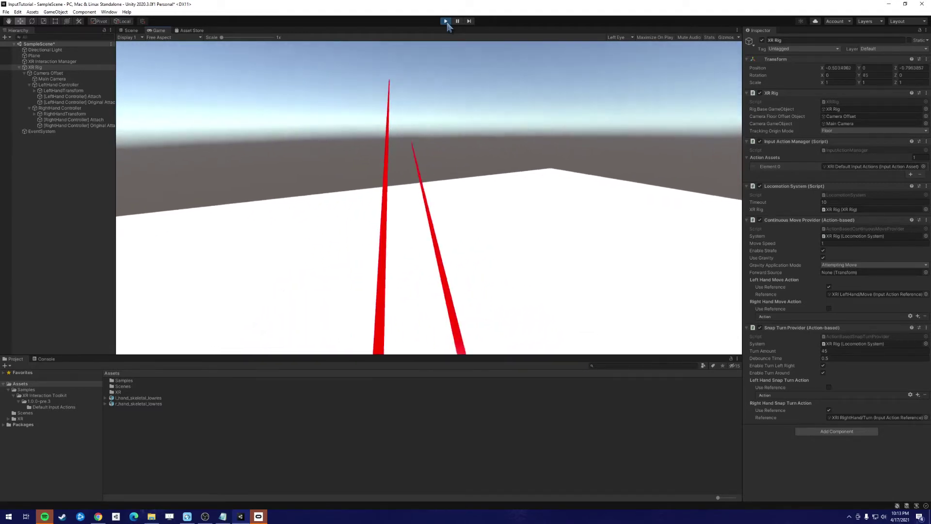
{"action": "left_click", "coordinate": [446, 21]}
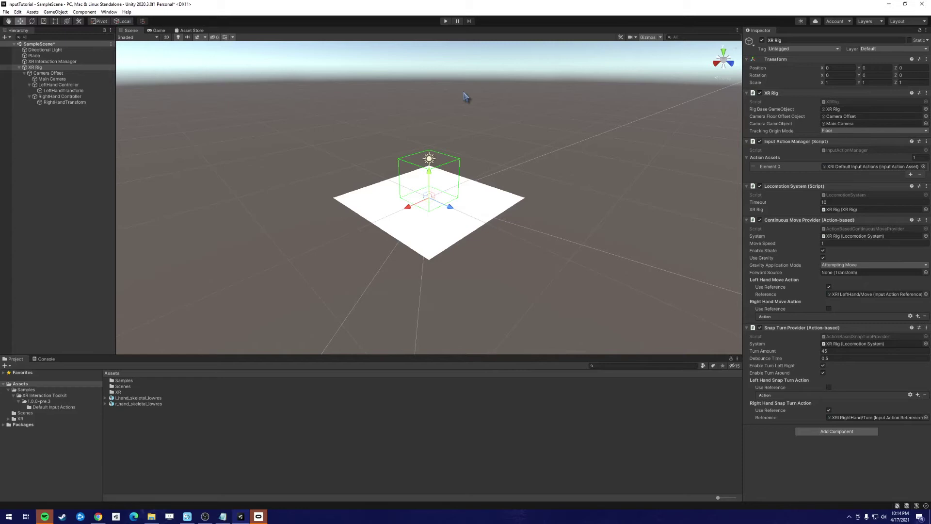
Create an XR UI Canvas as a child of LeftHand Controller
{"action": "left_click", "coordinate": [59, 85]}
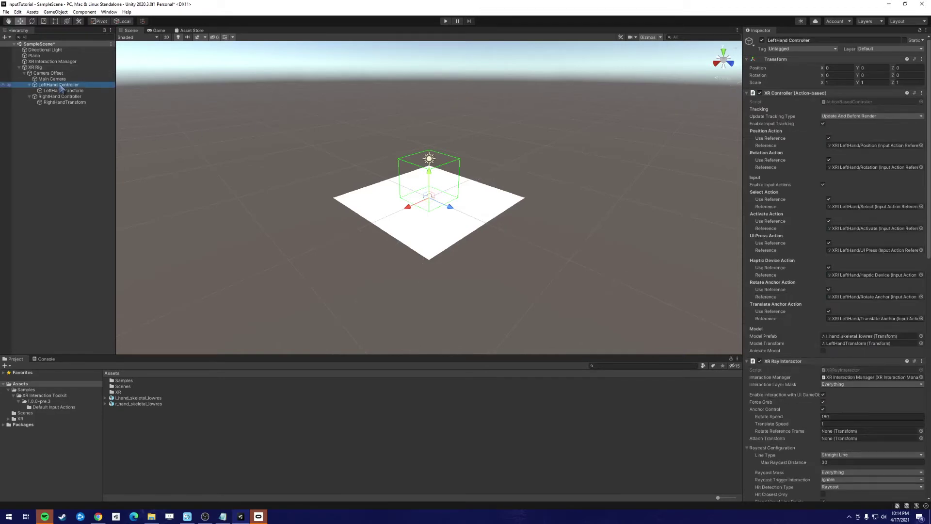
{"action": "right_click", "coordinate": [61, 87]}
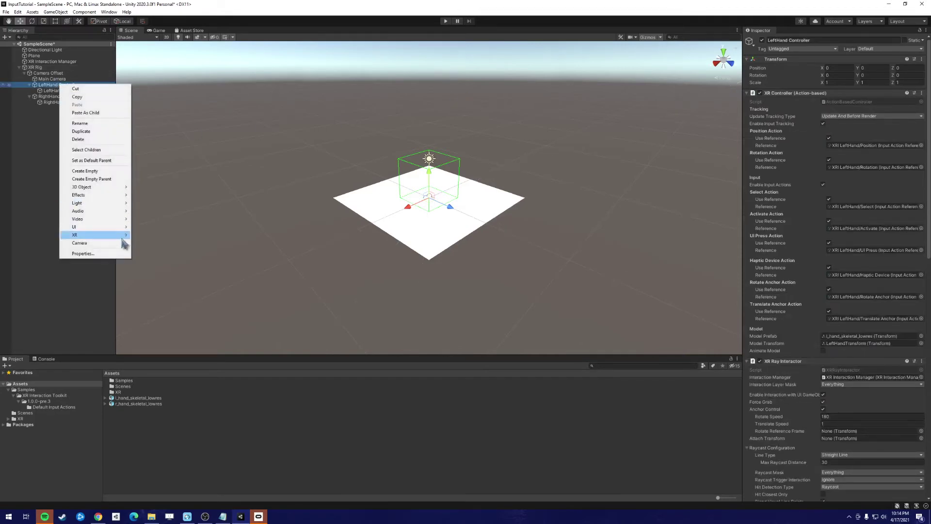
{"action": "mouse_move", "coordinate": [122, 231]}
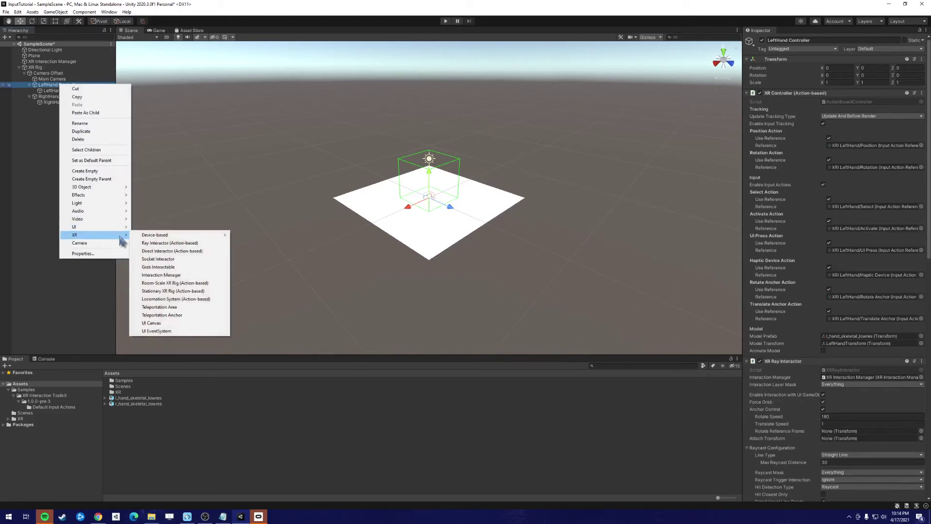
{"action": "left_click", "coordinate": [178, 323]}
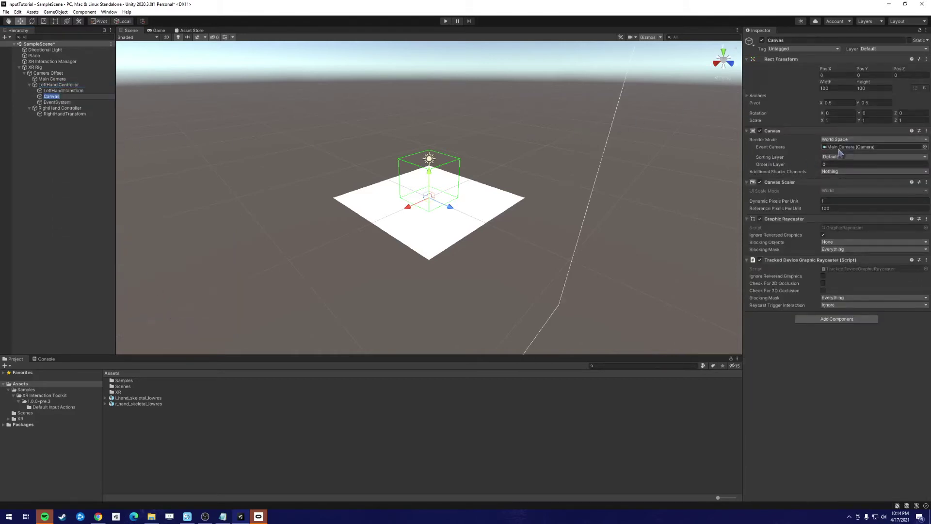
Set the canvas scale to 0.01 on the X, Y and Z axes
{"action": "left_click", "coordinate": [843, 121]}
{"action": "type", "text": "0.01"}
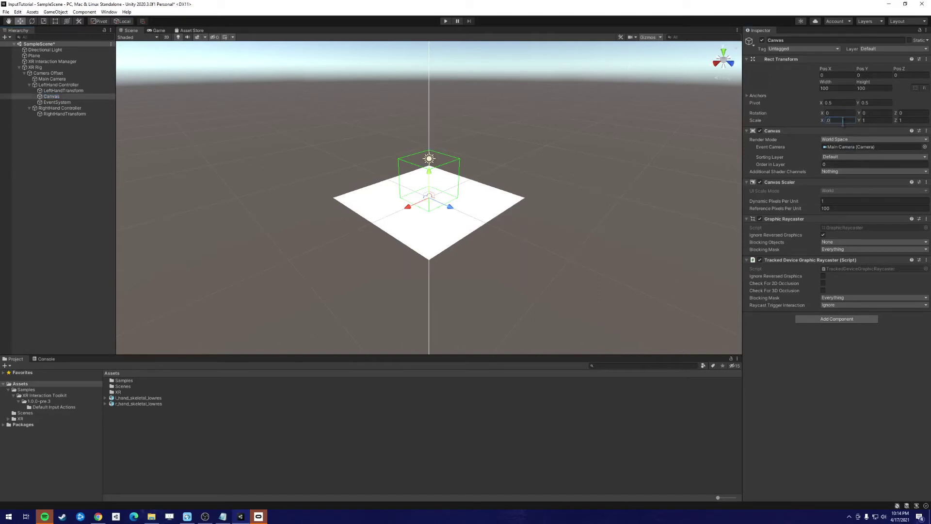
{"action": "key", "text": "Tab"}
{"action": "type", "text": ".01"}
{"action": "key", "text": "Tab"}
{"action": "type", "text": "0"}
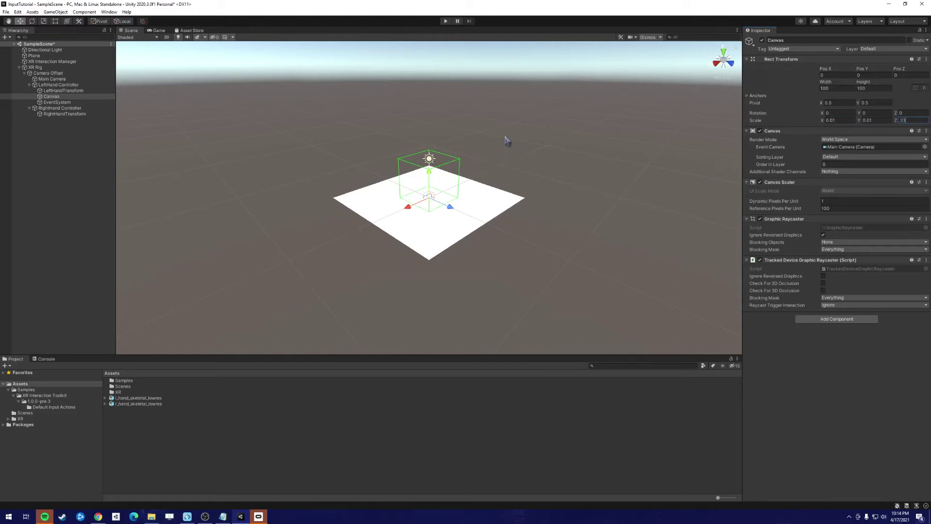
Add a TextMeshPro button as a child of the Canvas under LeftHand Controller
{"action": "right_click_drag", "start_coordinate": [499, 141], "coordinate": [516, 114]}
{"action": "key", "text": "w"}
{"action": "key", "text": "s"}
{"action": "right_click", "coordinate": [60, 96]}
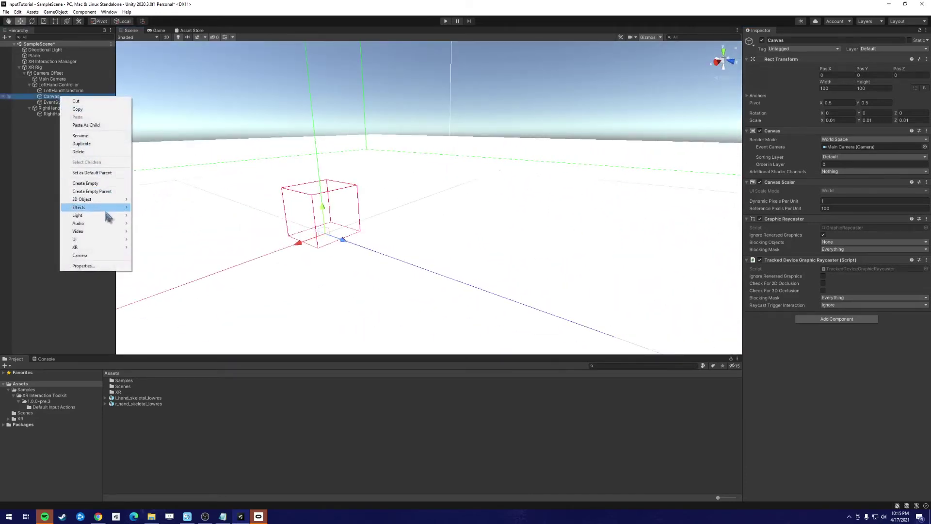
{"action": "mouse_move", "coordinate": [107, 241]}
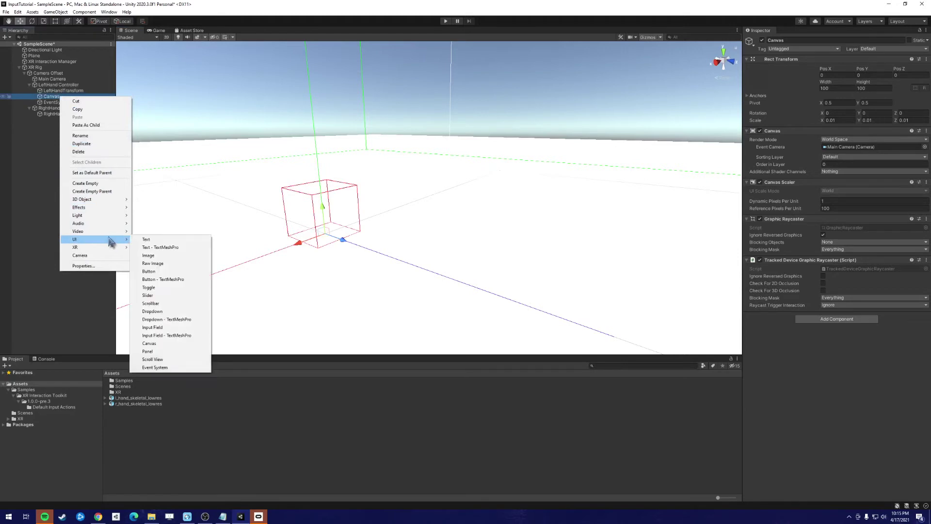
{"action": "left_click", "coordinate": [181, 278]}
Set the button's width to 35 and its height to 15
{"action": "left_click", "coordinate": [834, 88]}
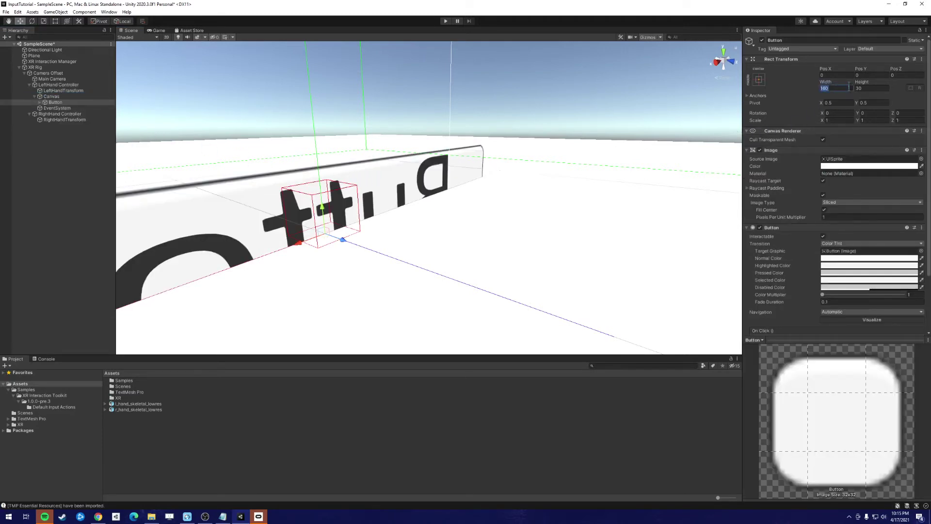
{"action": "type", "text": "35"}
{"action": "key", "text": "Tab"}
{"action": "type", "text": "15"}
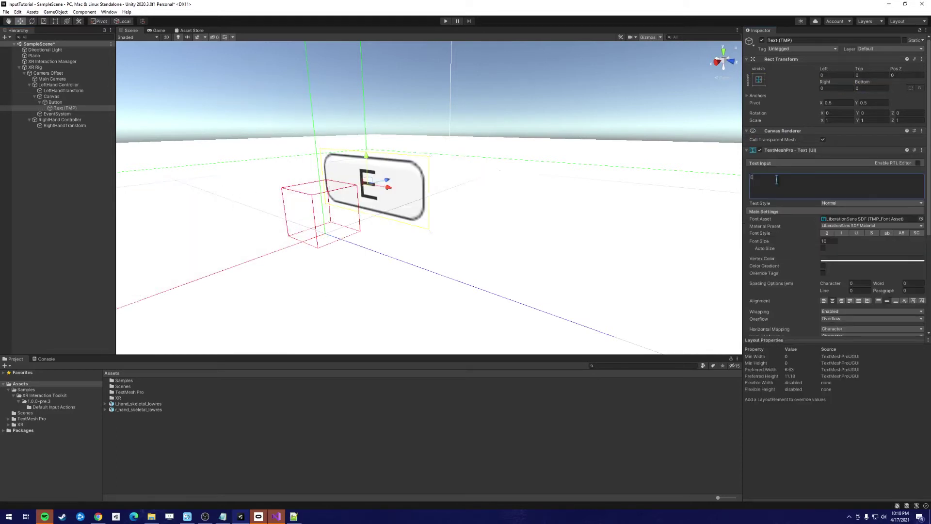
Set the button's text to Exit Game and reduce its font size so it fits on one line
{"action": "type", "text": "xit Game"}
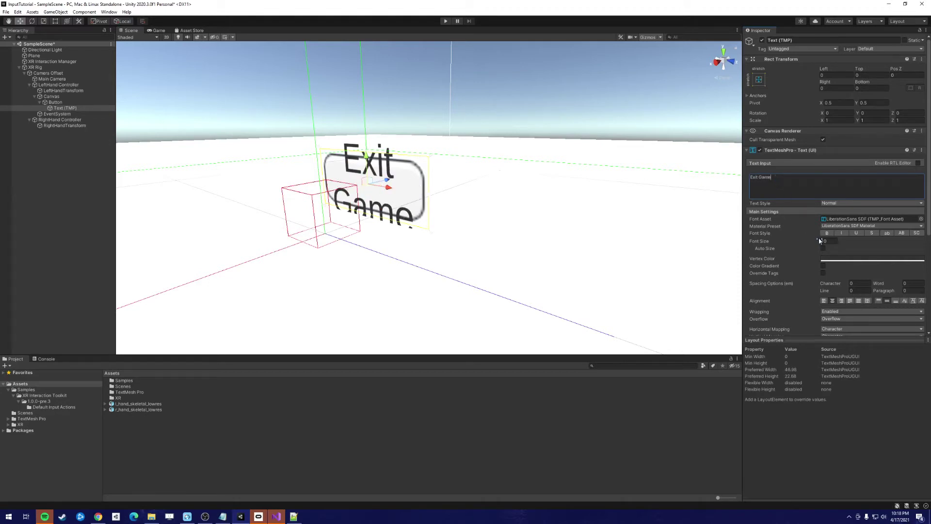
{"action": "left_click_drag", "start_coordinate": [819, 241], "coordinate": [760, 246]}
Duplicate the Exit Game button within the Canvas
{"action": "left_click", "coordinate": [55, 103]}
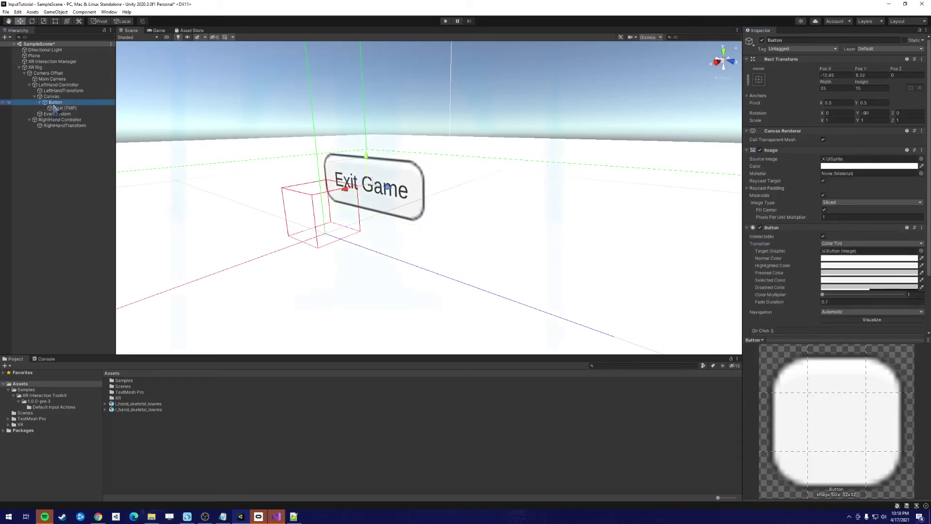
{"action": "key", "text": "ctrl+d"}
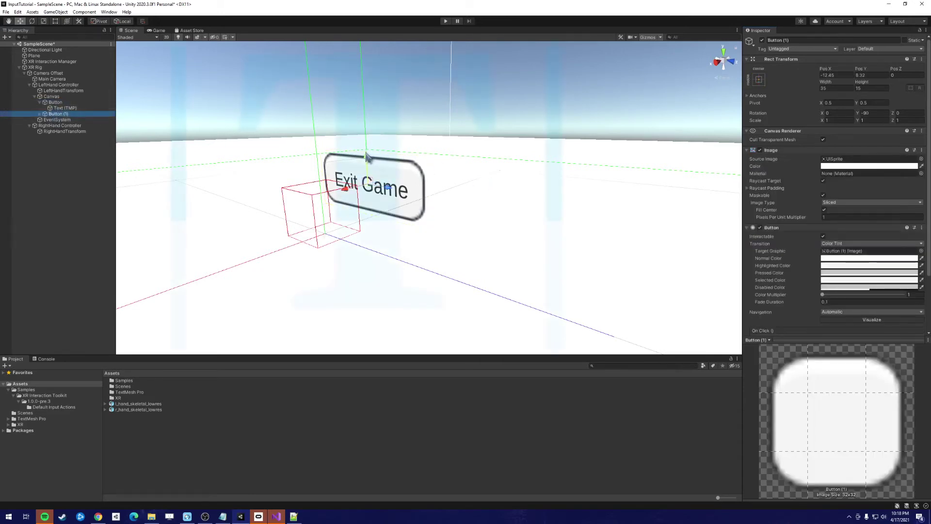
Move the duplicated button above the original Exit Game button and set its text to Return to Menu
{"action": "left_click_drag", "start_coordinate": [367, 159], "coordinate": [363, 86]}
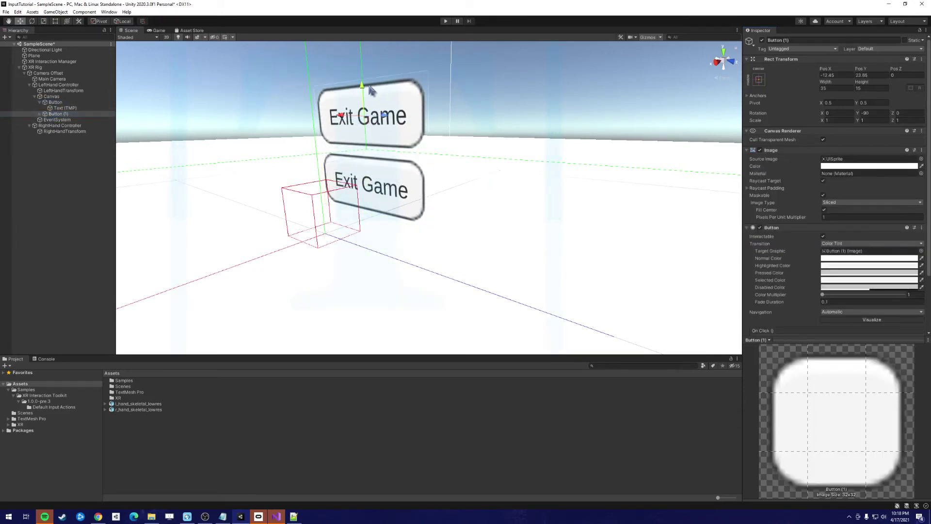
{"action": "left_click", "coordinate": [39, 113]}
{"action": "left_click", "coordinate": [63, 119]}
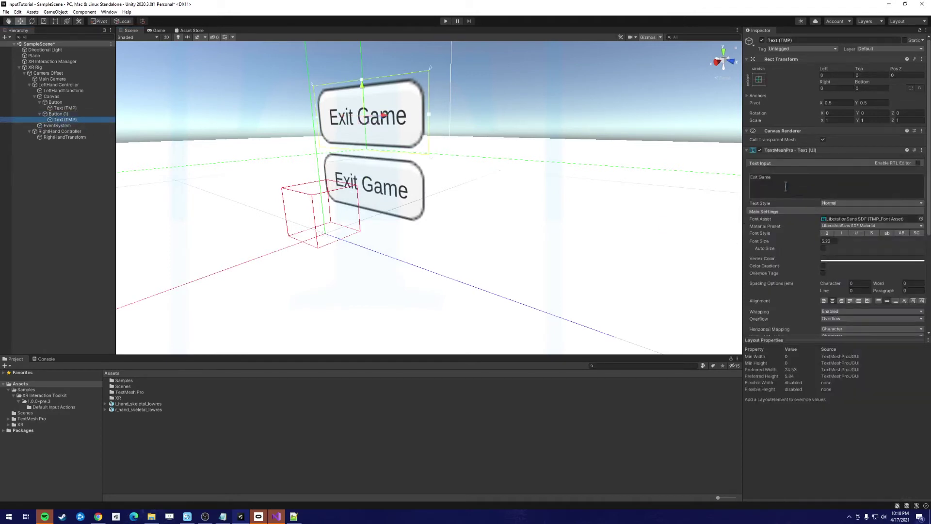
{"action": "left_click", "coordinate": [786, 180]}
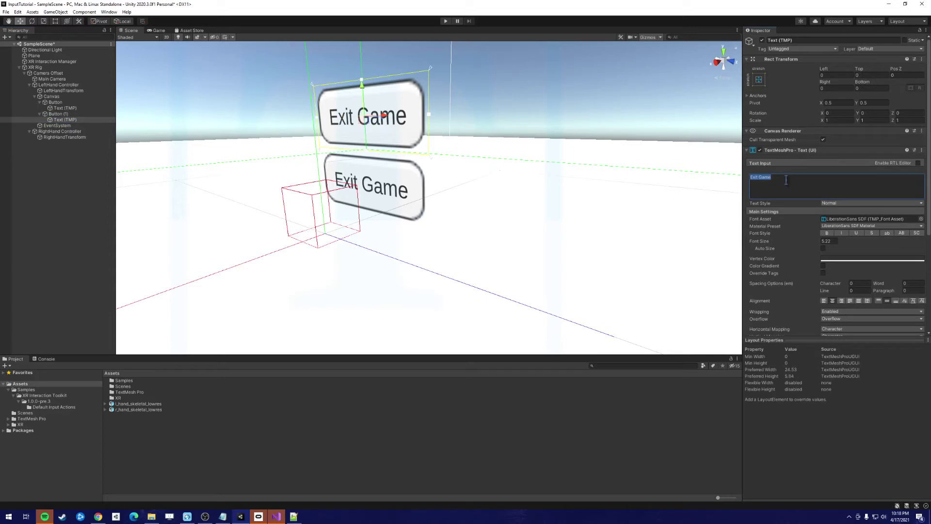
{"action": "type", "text": "Return to Menu"}
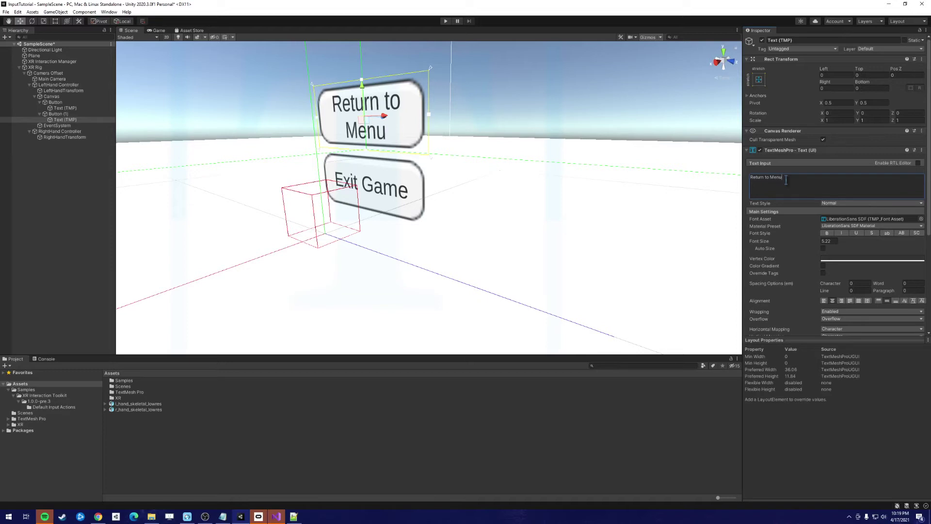
Create a C# script named WristMenu in the Assets folder and open it in Visual Studio Code
{"action": "right_click", "coordinate": [150, 441]}
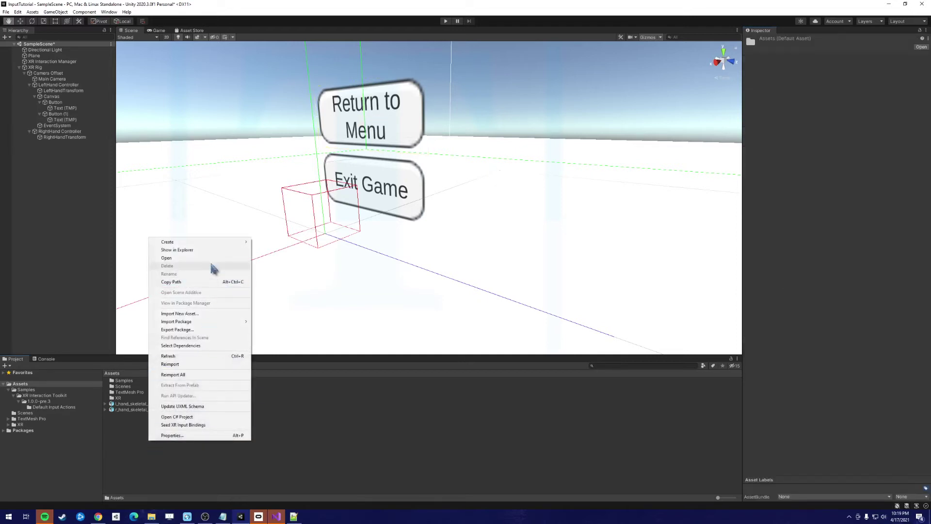
{"action": "mouse_move", "coordinate": [221, 247]}
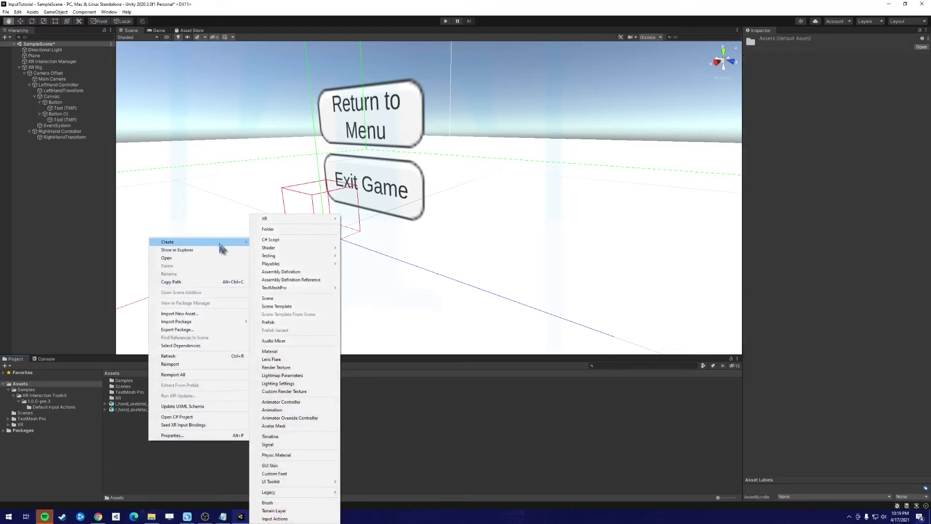
{"action": "left_click", "coordinate": [270, 241]}
{"action": "type", "text": "Wi"}
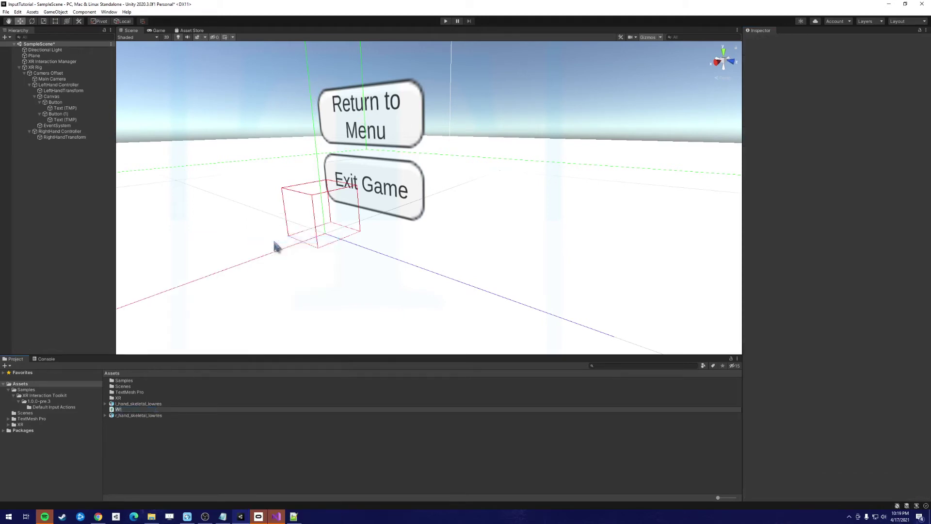
{"action": "type", "text": "istMenu"}
{"action": "key", "text": "Return"}
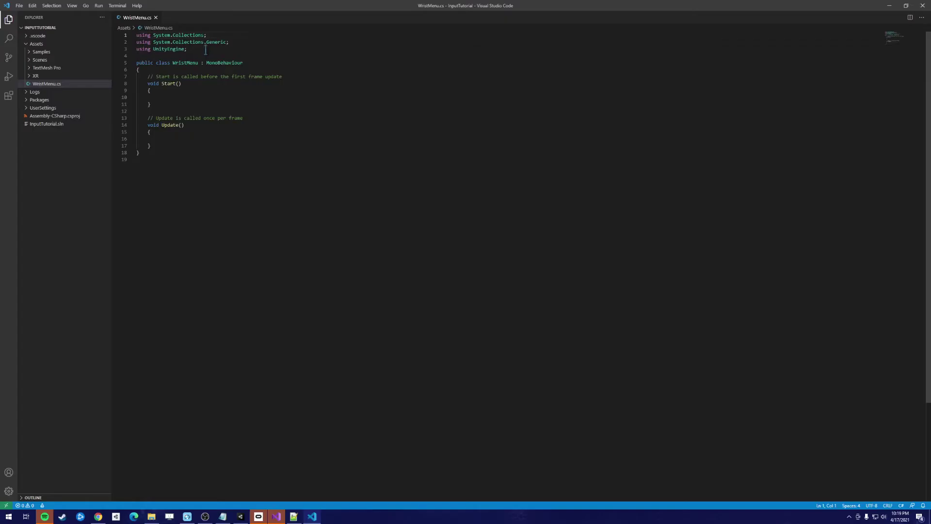
Add the directive using UnityEngine.InputSystem; below the existing using lines of the script
{"action": "left_click", "coordinate": [206, 50]}
{"action": "key", "text": "Return"}
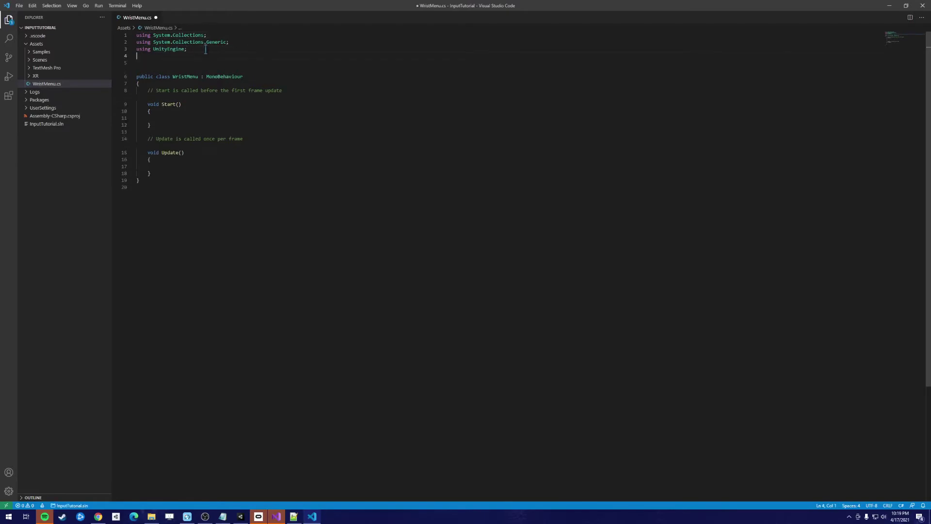
{"action": "type", "text": "using UnityEngi.InputSystem;"}
{"action": "key", "text": "Left"}
{"action": "key", "text": "Left"}
{"action": "key", "text": "Left"}
{"action": "key", "text": "Left"}
{"action": "key", "text": "Left"}
{"action": "key", "text": "Left"}
{"action": "key", "text": "Left"}
{"action": "key", "text": "Left"}
{"action": "key", "text": "Left"}
{"action": "key", "text": "Left"}
{"action": "key", "text": "Left"}
{"action": "key", "text": "Left"}
{"action": "key", "text": "Left"}
{"action": "type", "text": "UnityEngi"}
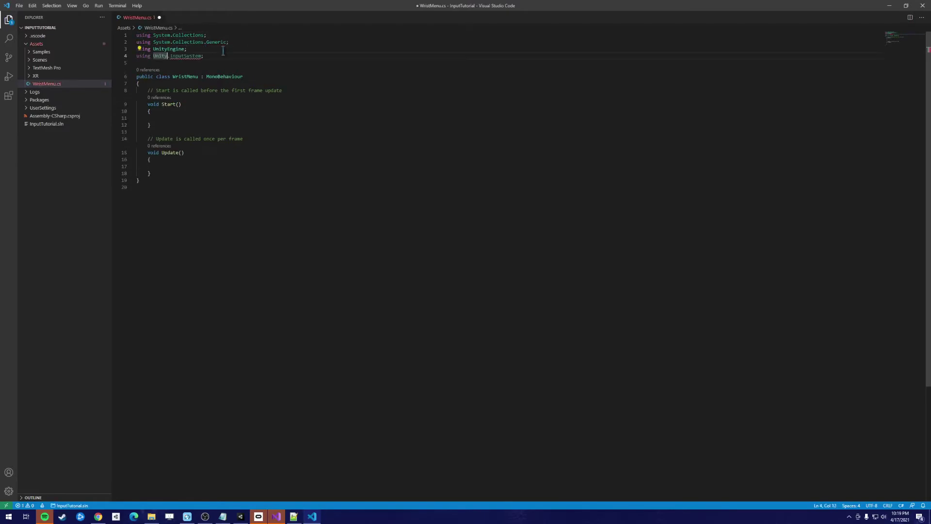
{"action": "type", "text": "ne"}
{"action": "left_click", "coordinate": [224, 50]}
Declare the field public GameObject wristUI; at the start of the WristMenu class
{"action": "left_click", "coordinate": [182, 83]}
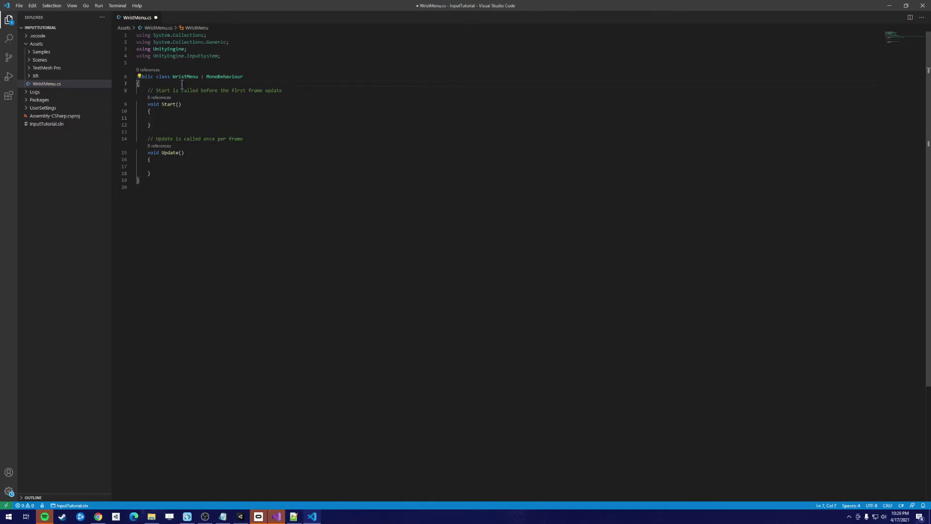
{"action": "key", "text": "Return"}
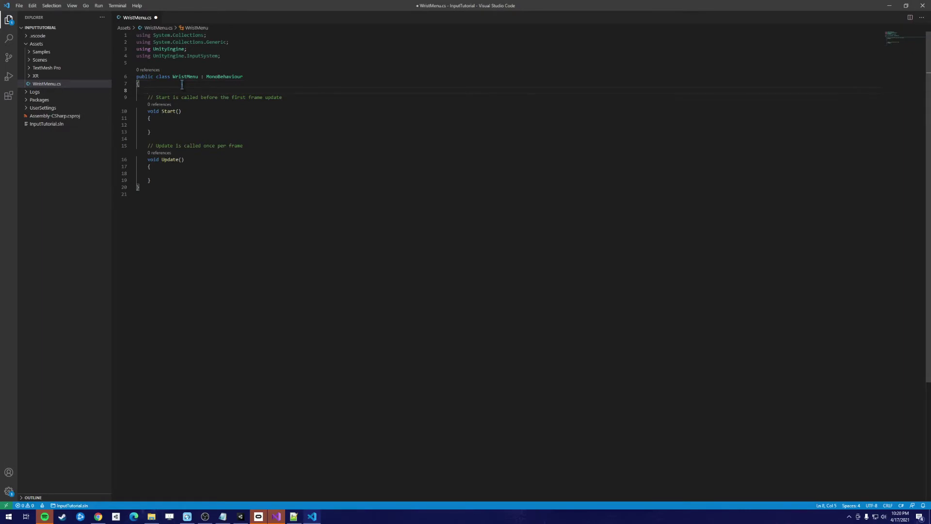
{"action": "type", "text": "public GameObject wrist"}
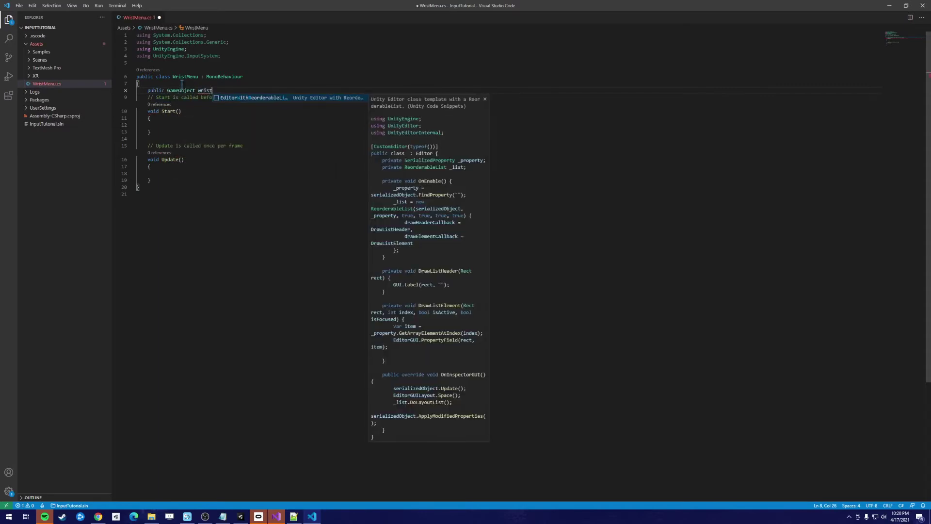
{"action": "type", "text": "UI;"}
{"action": "key", "text": "Return"}
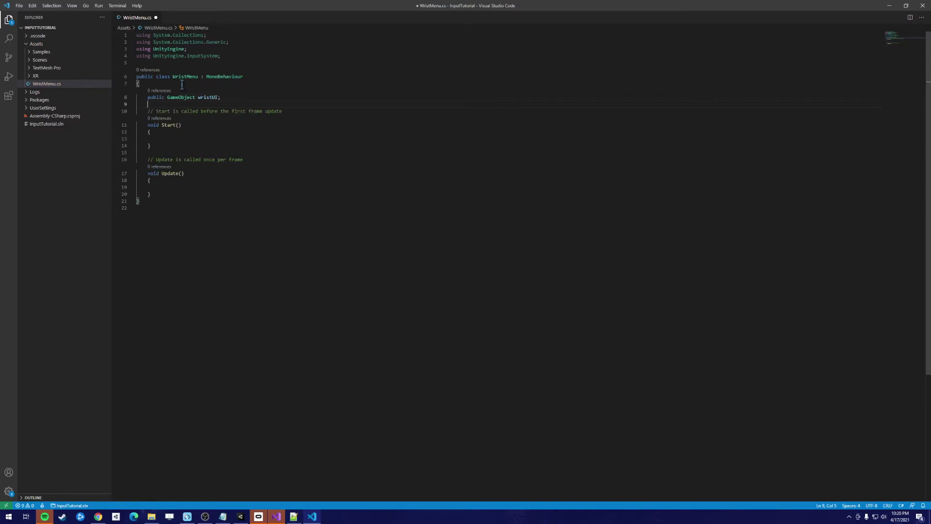
Declare the field public bool activeWristUI = true; below the wristUI field
{"action": "type", "text": "public boo"}
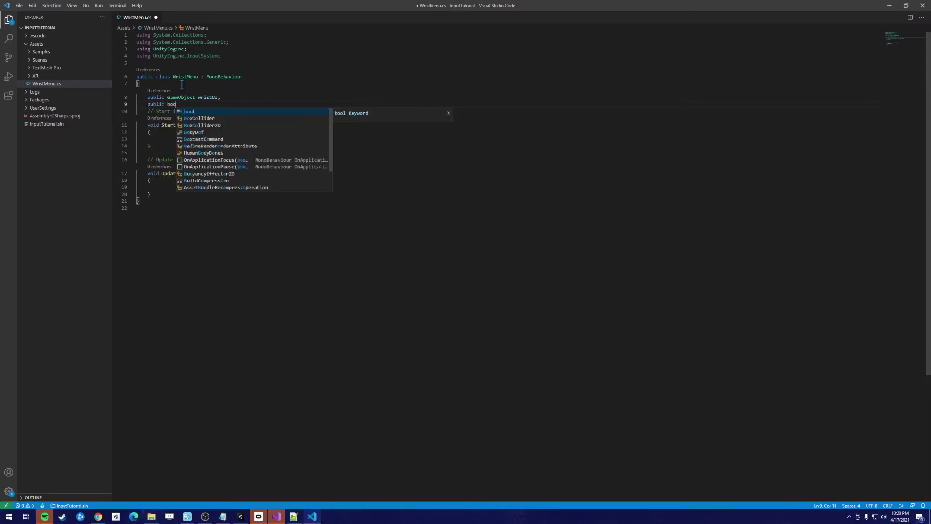
{"action": "type", "text": "l activeW"}
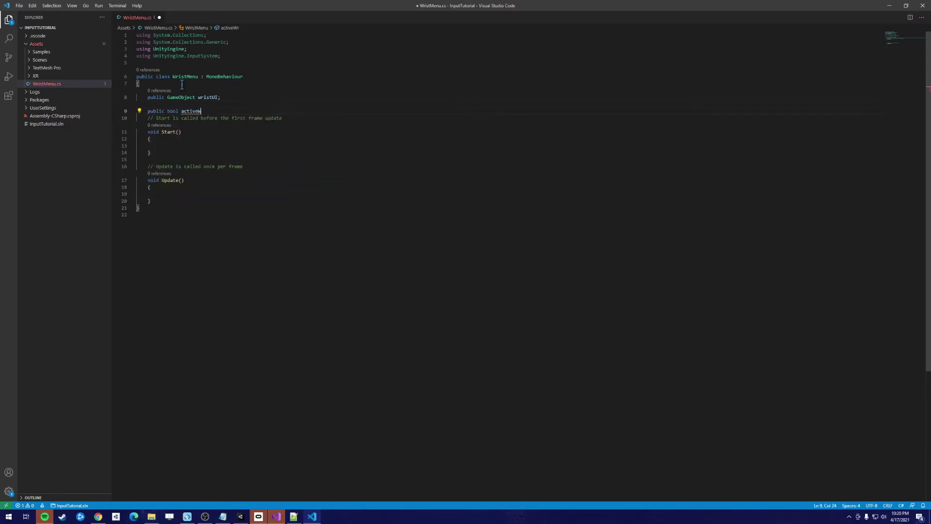
{"action": "type", "text": "ristUI = tr"}
{"action": "key", "text": "Tab"}
{"action": "type", "text": ";"}
Call DisplayWristUI(); inside the Start method
{"action": "key", "text": "Down"}
{"action": "key", "text": "Down"}
{"action": "key", "text": "Down"}
{"action": "key", "text": "Down"}
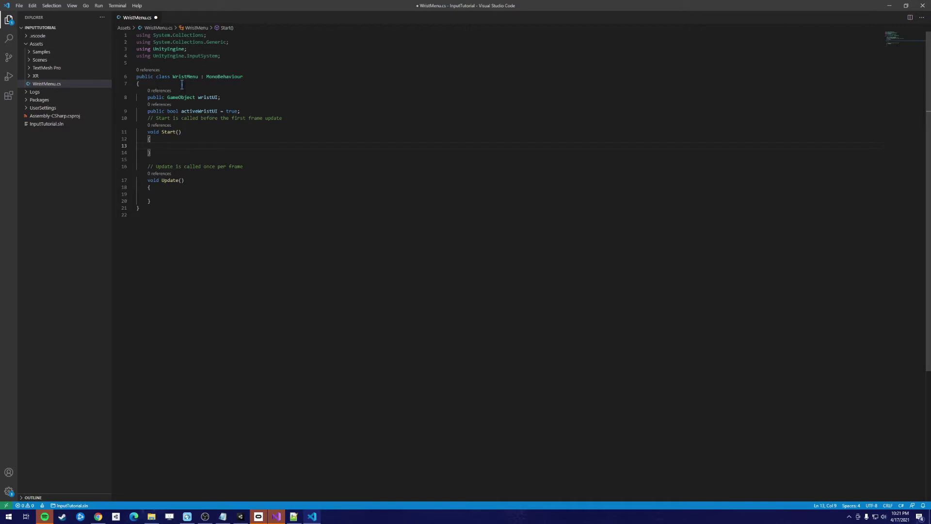
{"action": "type", "text": "Display"}
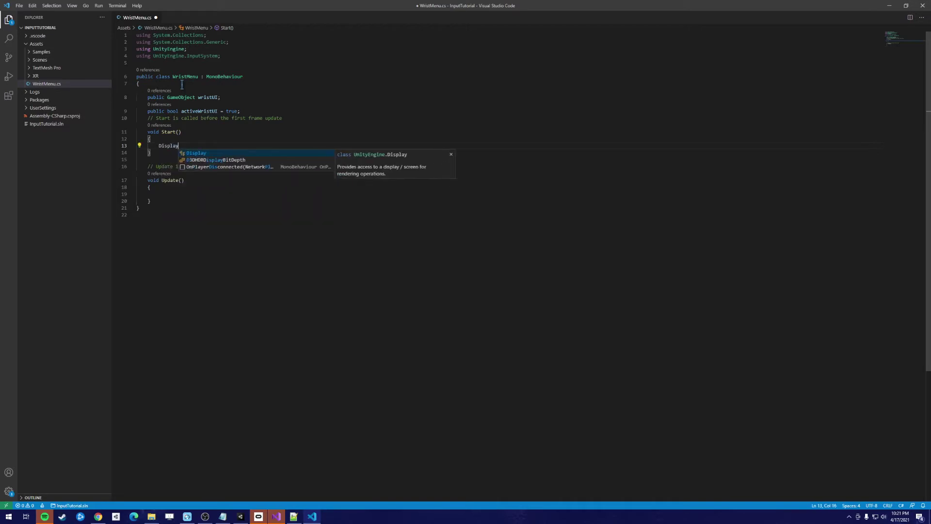
{"action": "type", "text": "Wr"}
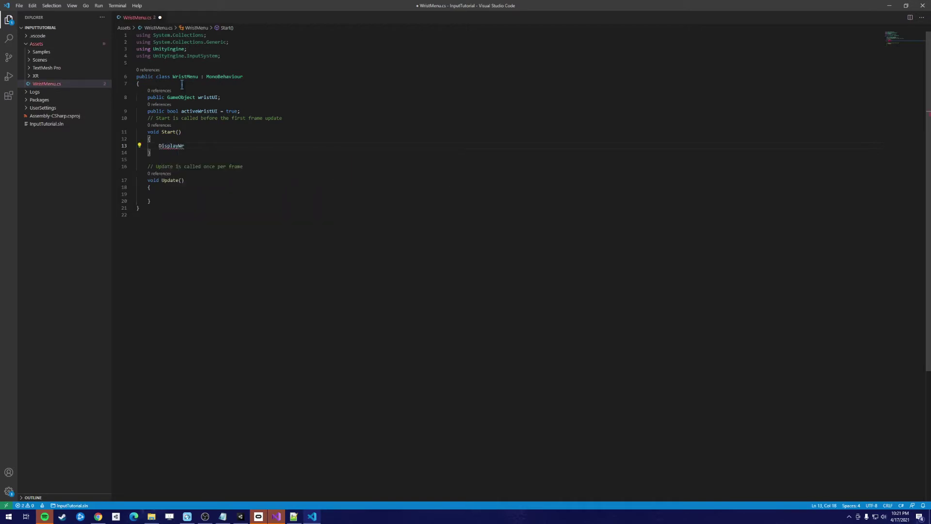
{"action": "type", "text": "istUI();"}
Replace the Update method with an empty public void DisplayWristUI() method
{"action": "left_click_drag", "start_coordinate": [160, 201], "coordinate": [132, 184]}
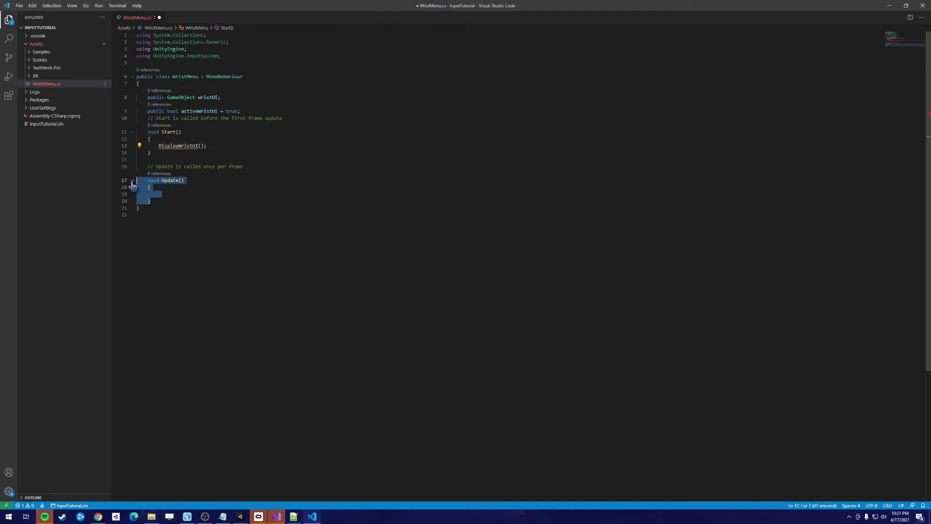
{"action": "key", "text": "BackSpace"}
{"action": "key", "text": "Tab"}
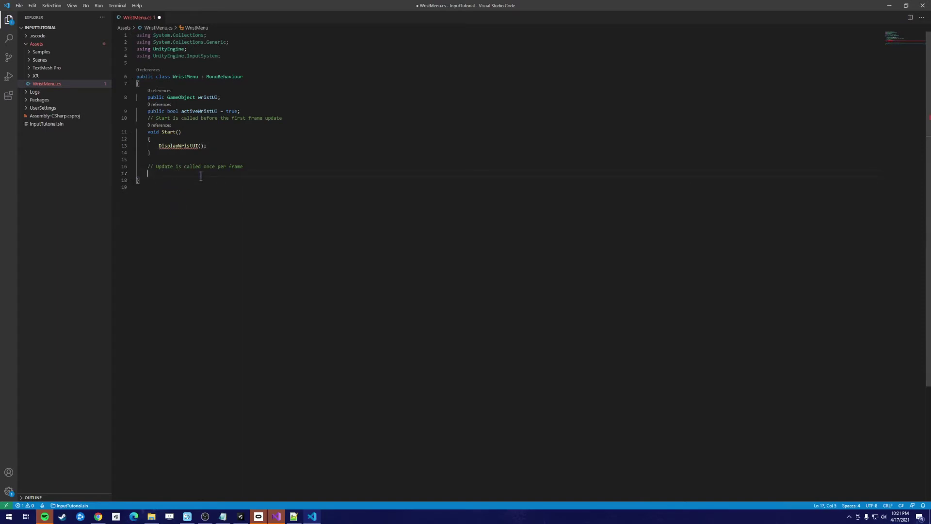
{"action": "type", "text": "public void Dis"}
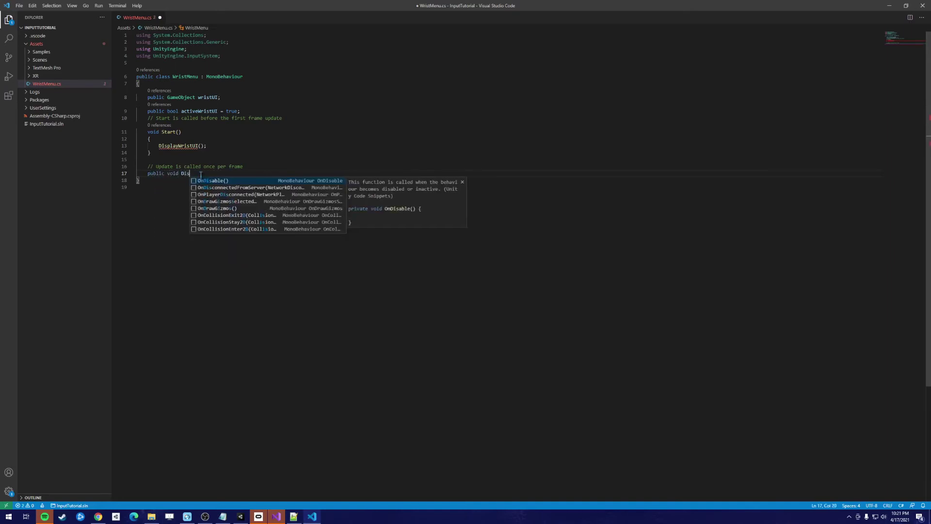
{"action": "type", "text": "playWristI"}
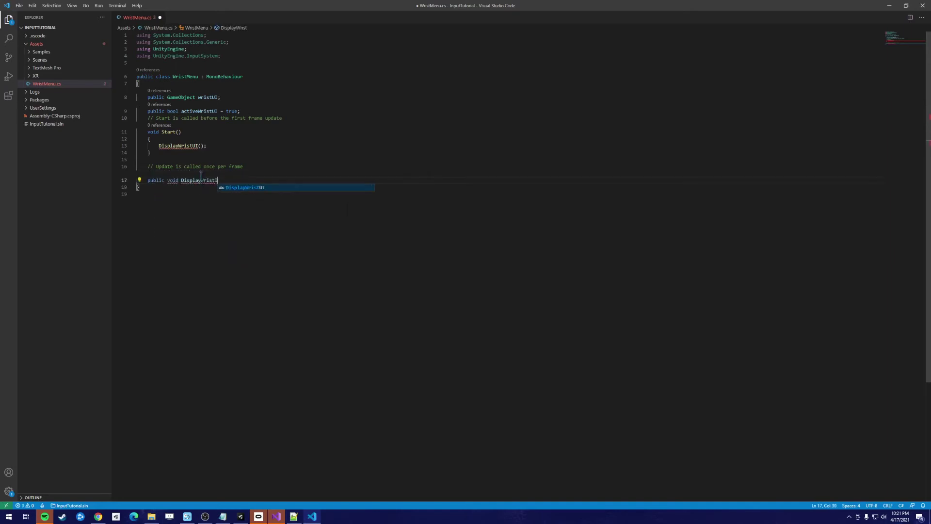
{"action": "key", "text": "BackSpace"}
{"action": "type", "text": "UI("}
{"action": "key", "text": "Return"}
{"action": "type", "text": "{"}
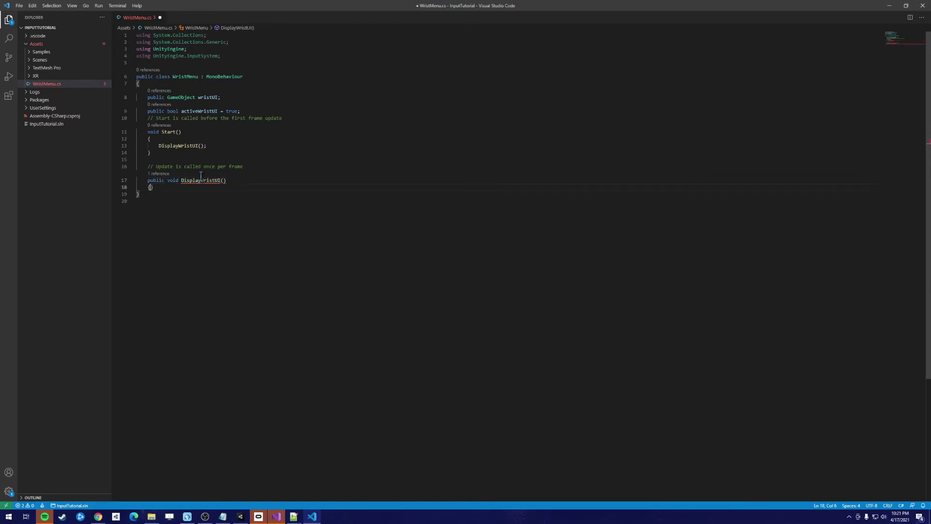
{"action": "key", "text": "Return"}
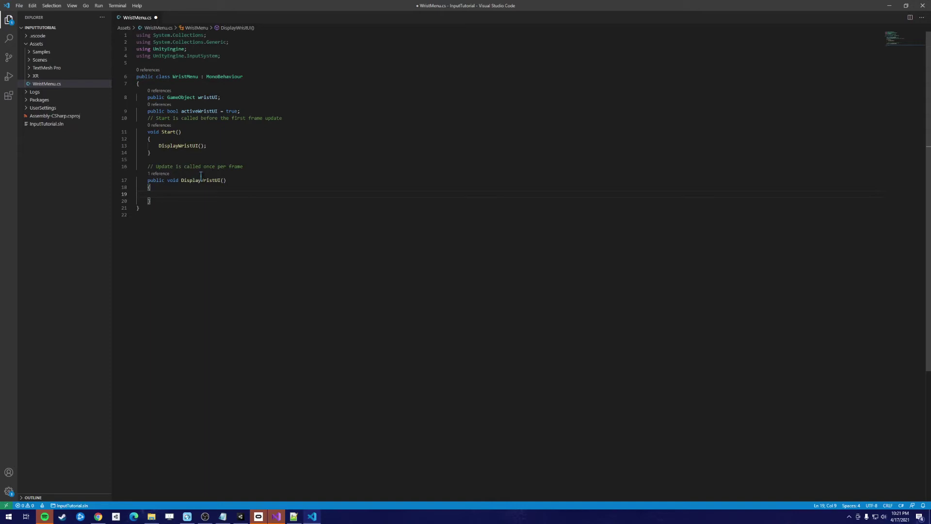
In DisplayWristUI, add an if(activeWristUI) block that calls wristUI.SetActive(false); and sets activeWristUI = false;
{"action": "type", "text": "if(activeWristUI"}
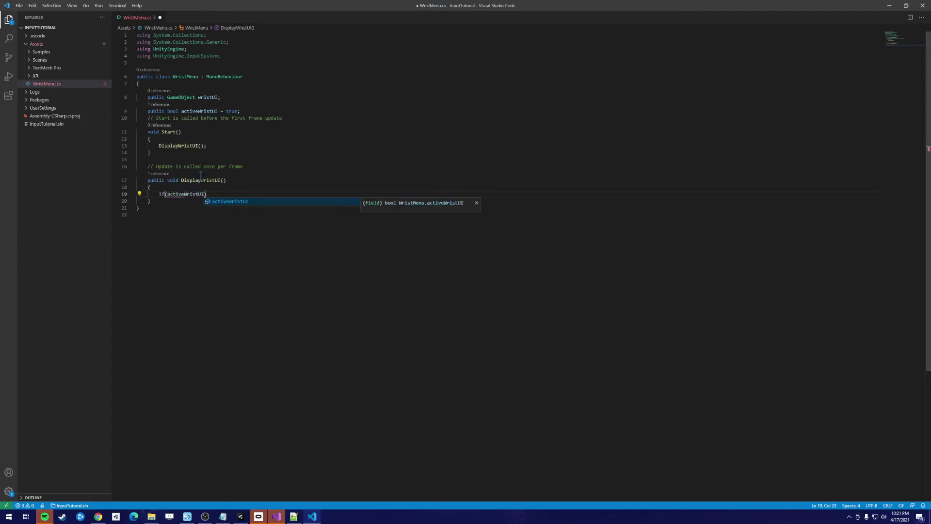
{"action": "key", "text": "Tab"}
{"action": "key", "text": "End"}
{"action": "key", "text": "Return"}
{"action": "type", "text": "{"}
{"action": "key", "text": "Return"}
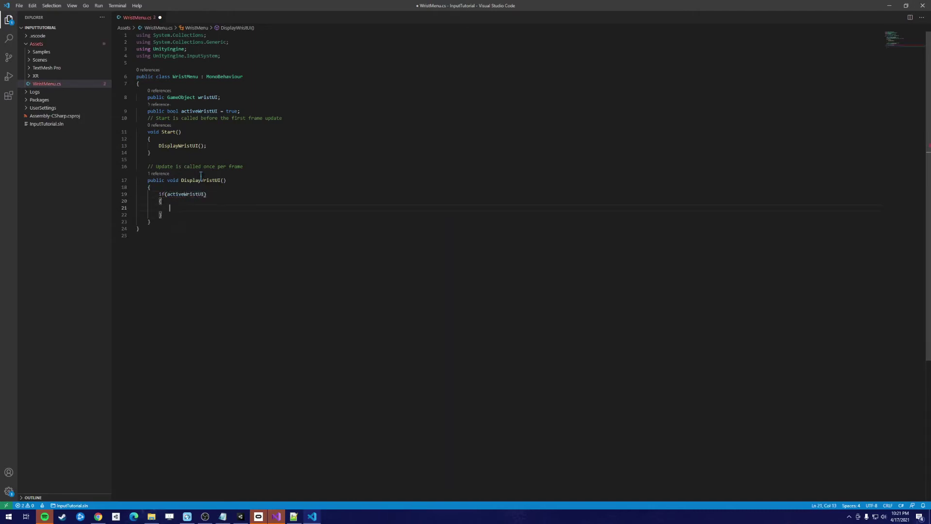
{"action": "type", "text": "wristUI.SetActive(false);"}
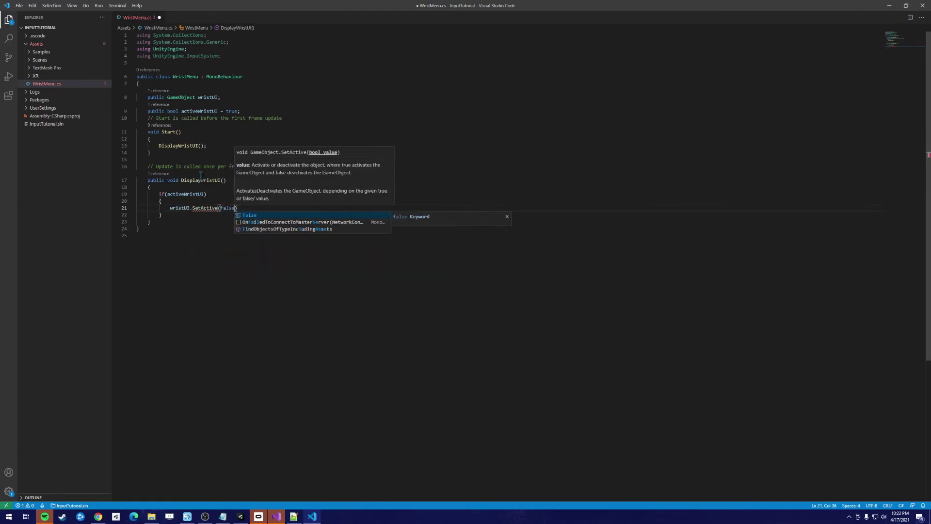
{"action": "key", "text": "Return"}
{"action": "type", "text": "activeWristUI = false;"}
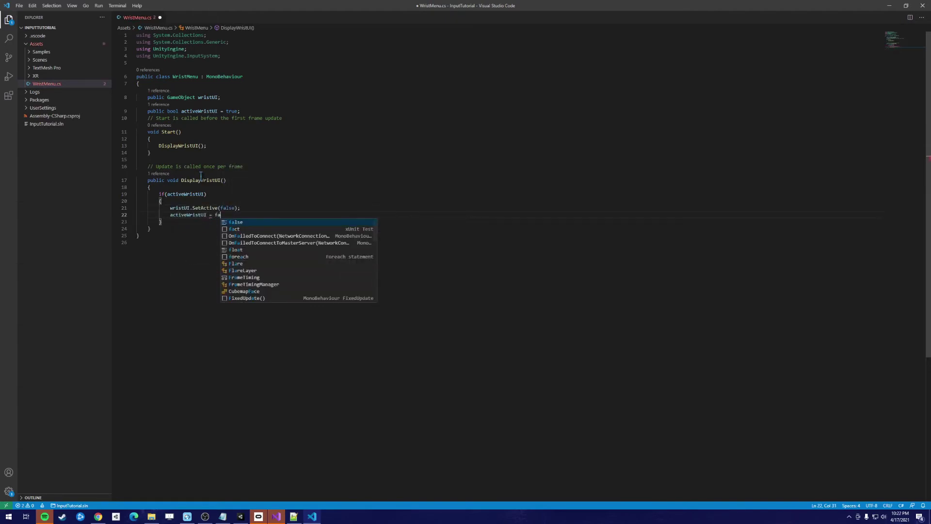
Add an else if (!activeWristUI) block that calls wristUI.SetActive(true); and sets activeWristUI = true;
{"action": "key", "text": "Down"}
{"action": "key", "text": "Return"}
{"action": "key", "text": "Return"}
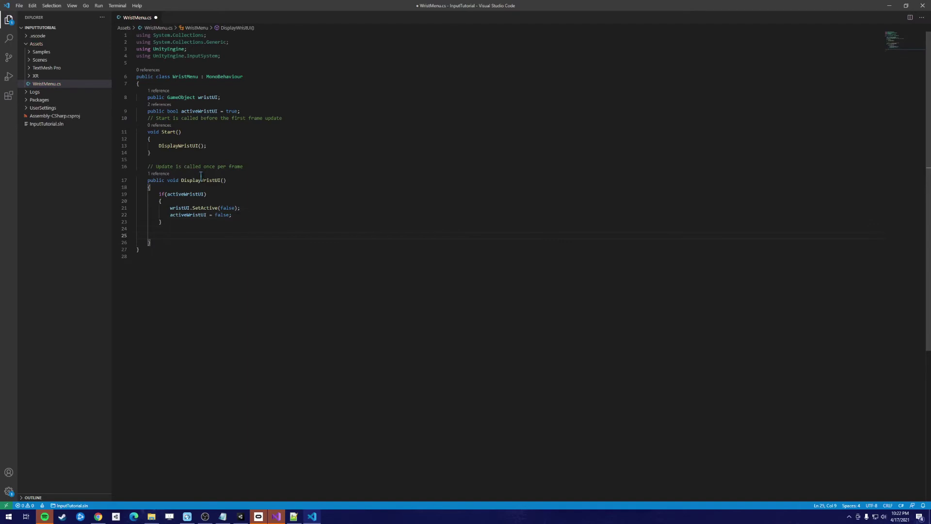
{"action": "key", "text": "BackSpace"}
{"action": "type", "text": "else if ("}
{"action": "type", "text": "!activeWristUI)"}
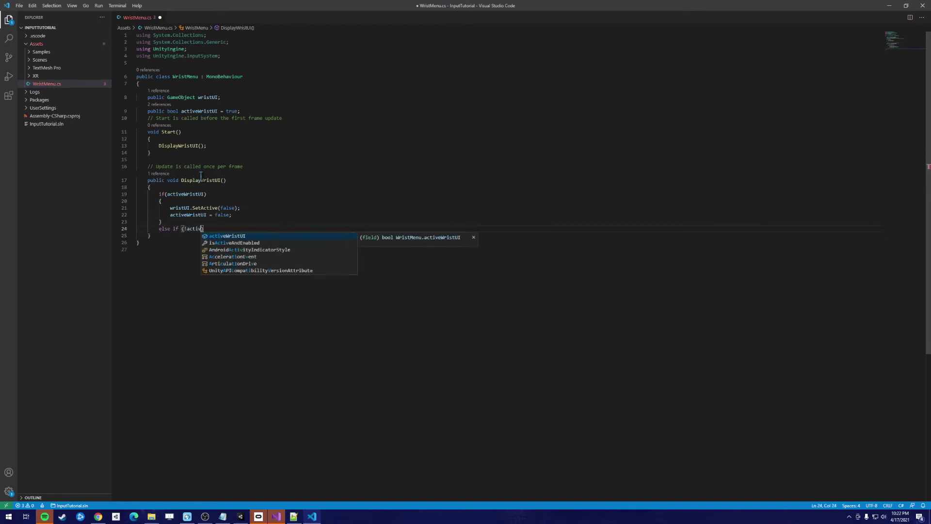
{"action": "key", "text": "Return"}
{"action": "type", "text": "{"}
{"action": "key", "text": "Return"}
{"action": "type", "text": "wristUI"}
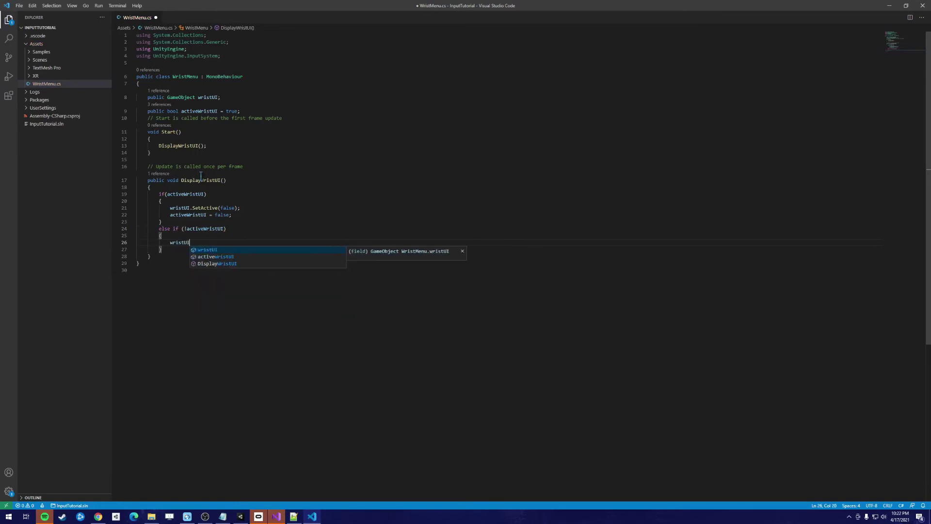
{"action": "type", "text": ".SetActive(true);"}
{"action": "key", "text": "Return"}
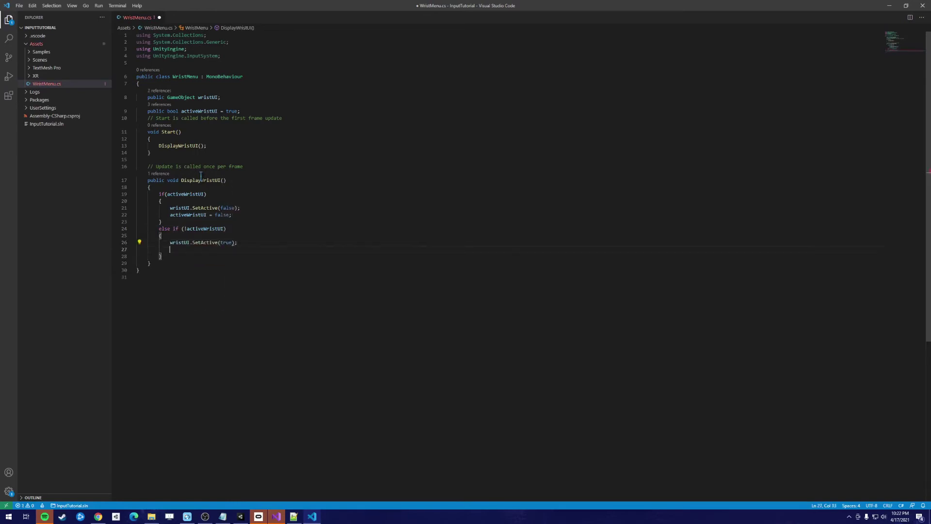
{"action": "type", "text": "activeWristUI = true"}
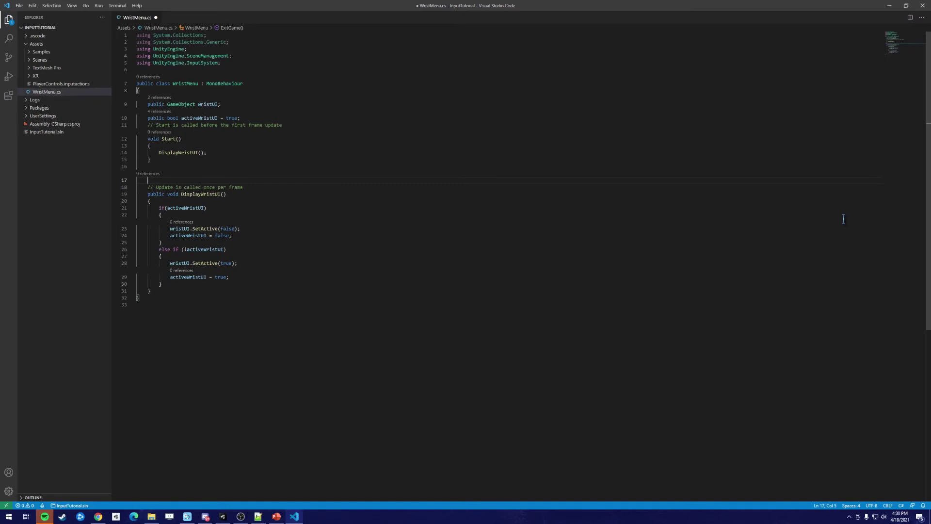
Above DisplayWristUI, add an empty public void MenuPressed(InputAction.CallbackContext context) method
{"action": "type", "text": "public"}
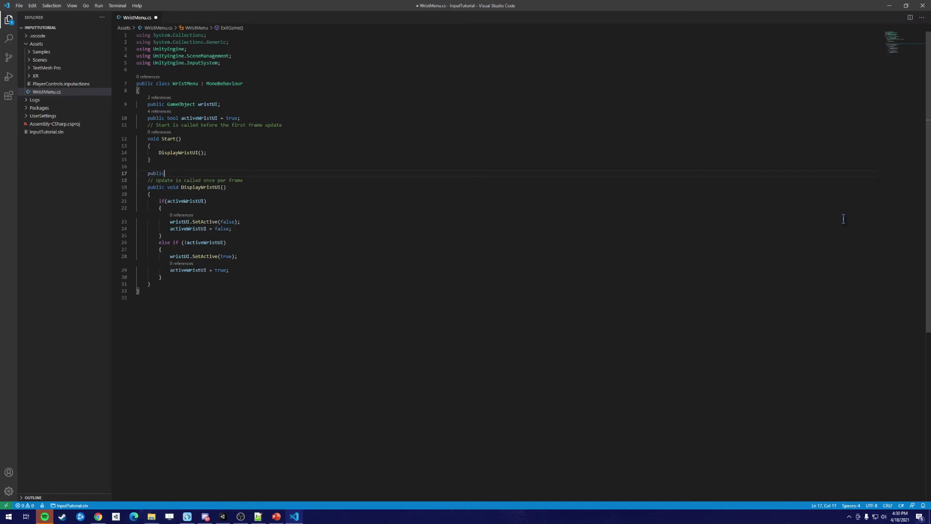
{"action": "type", "text": " void MenuPressed("}
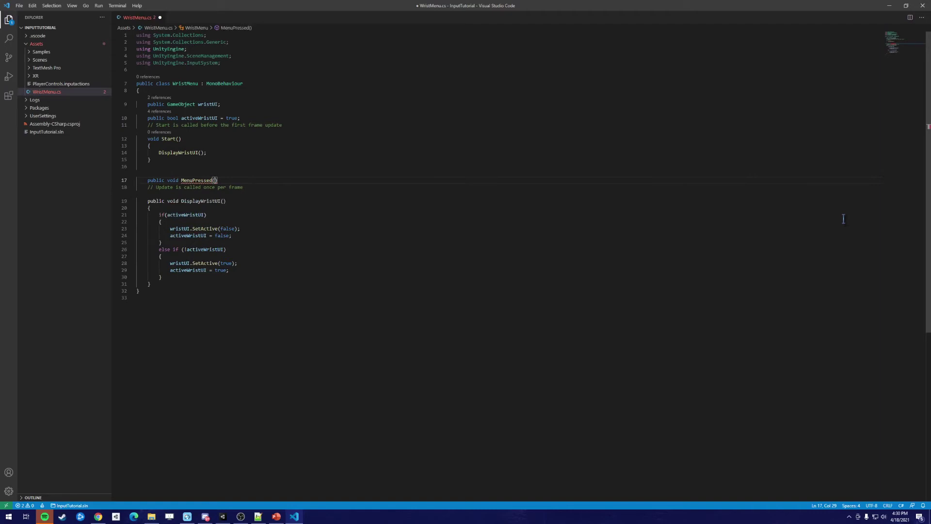
{"action": "type", "text": "Input"}
{"action": "type", "text": "Action.Ca"}
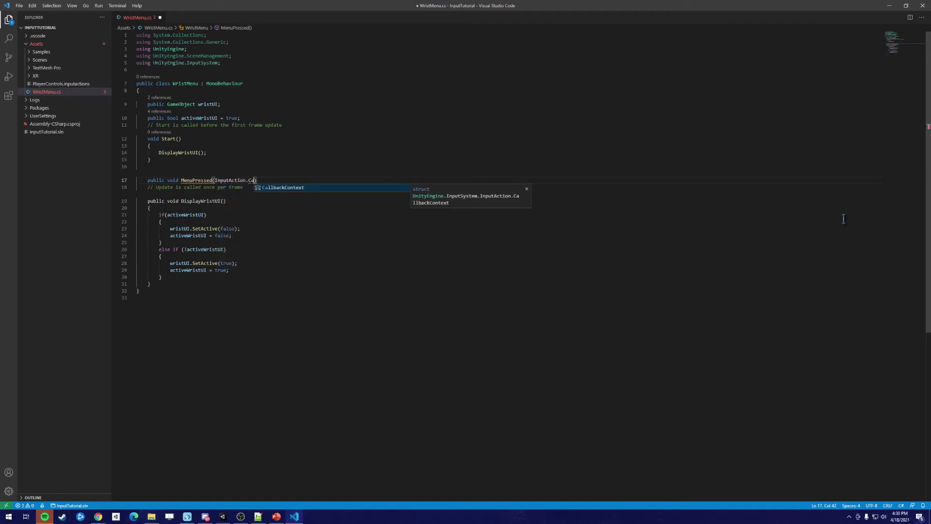
{"action": "key", "text": "Tab"}
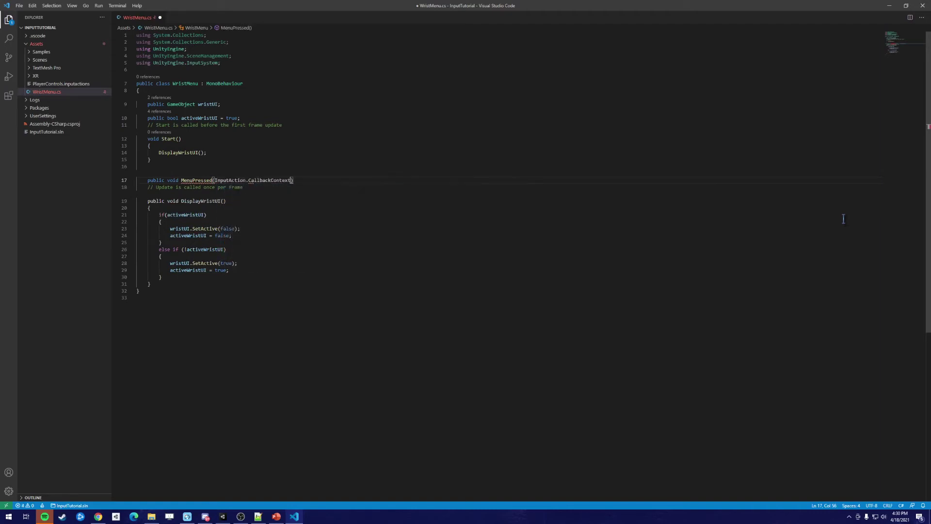
{"action": "type", "text": "context)"}
{"action": "key", "text": "Return"}
{"action": "type", "text": "{"}
{"action": "key", "text": "Return"}
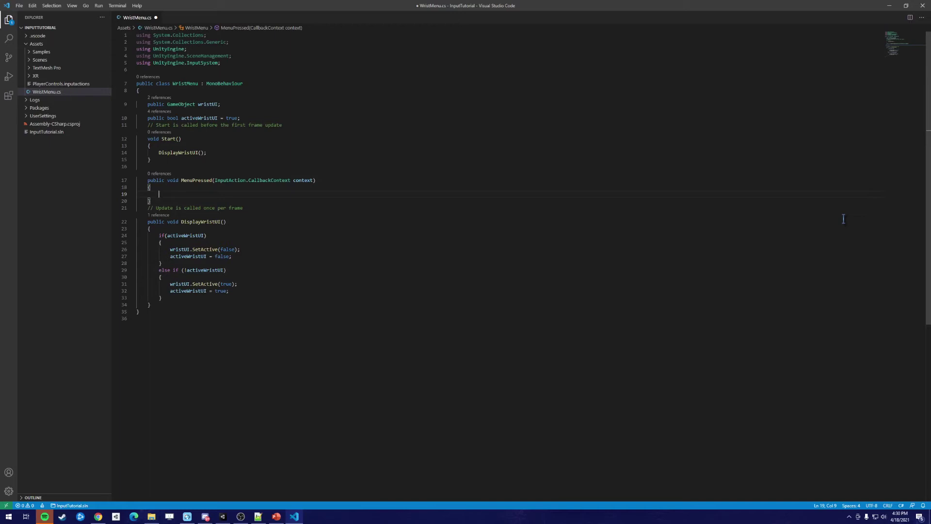
In MenuPressed, add an if(context.performed) check that calls DisplayWristUI();
{"action": "type", "text": "if"}
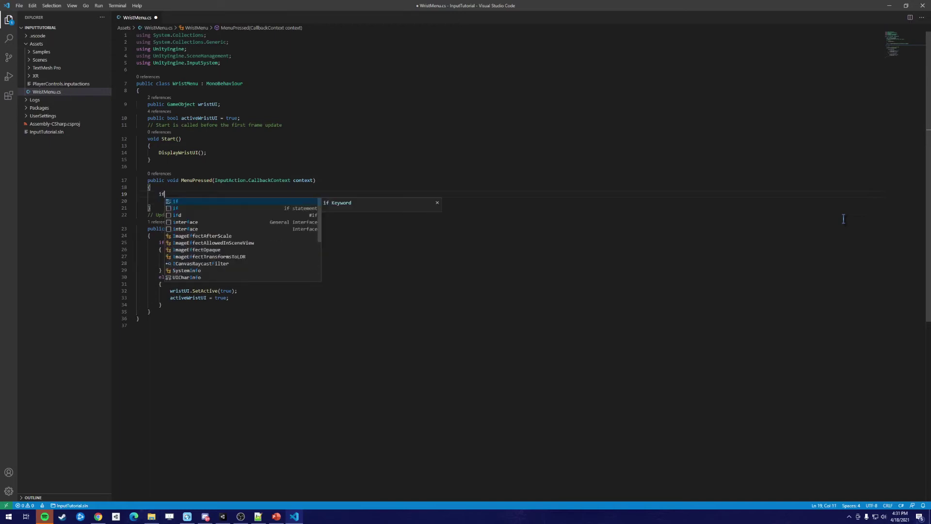
{"action": "type", "text": "(context.perfo"}
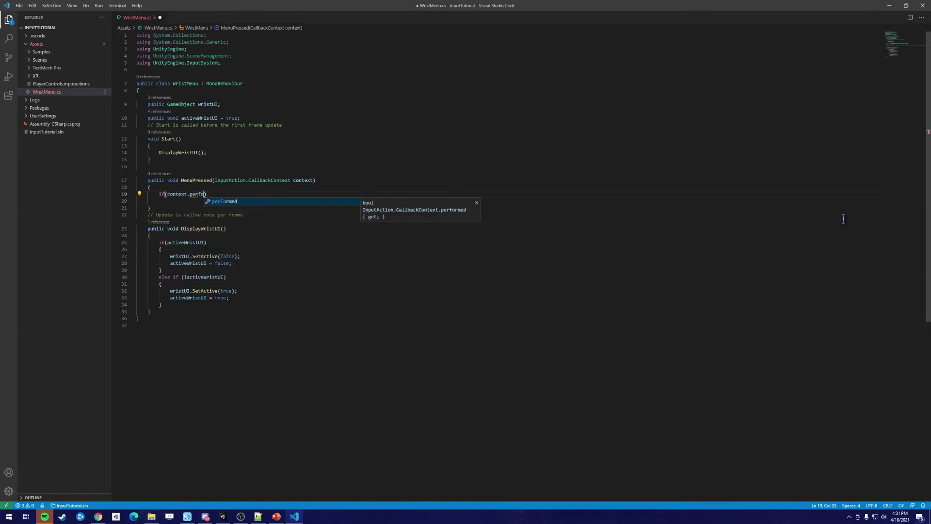
{"action": "key", "text": "Tab"}
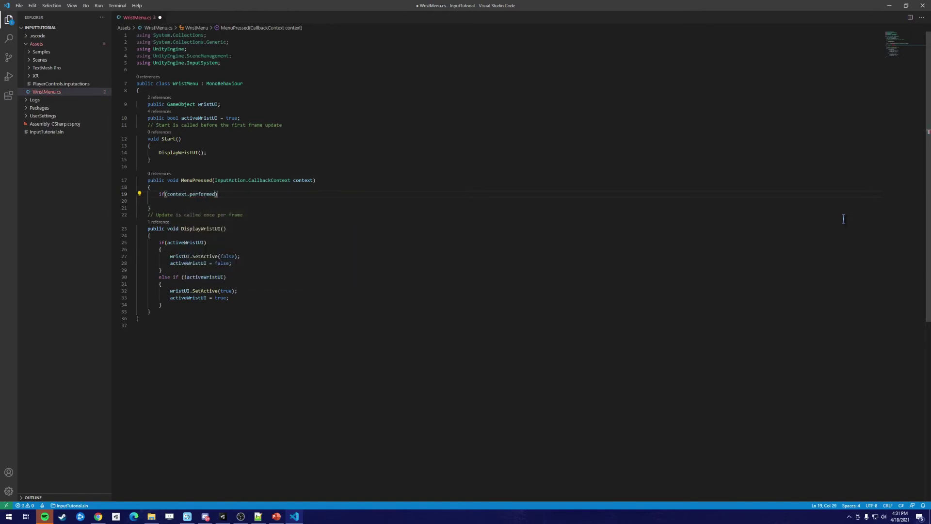
{"action": "key", "text": "Return"}
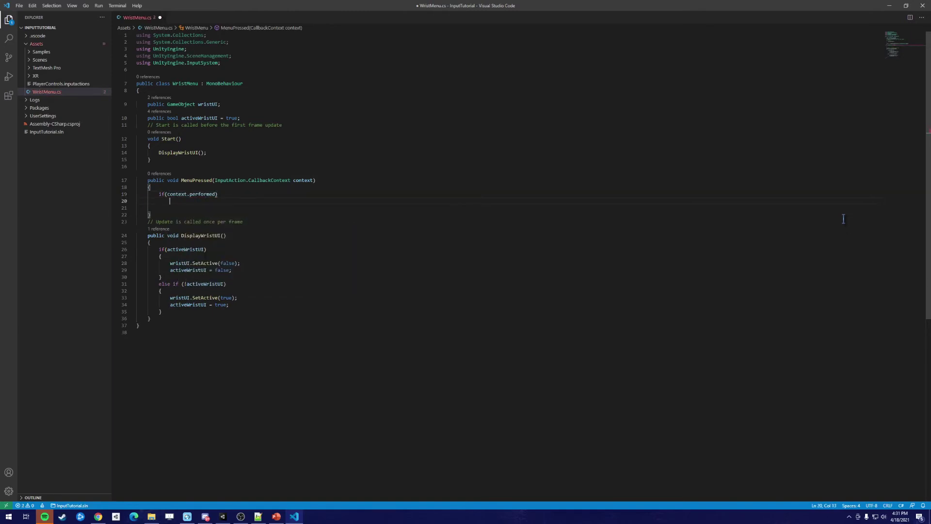
{"action": "type", "text": "DisplayWrist"}
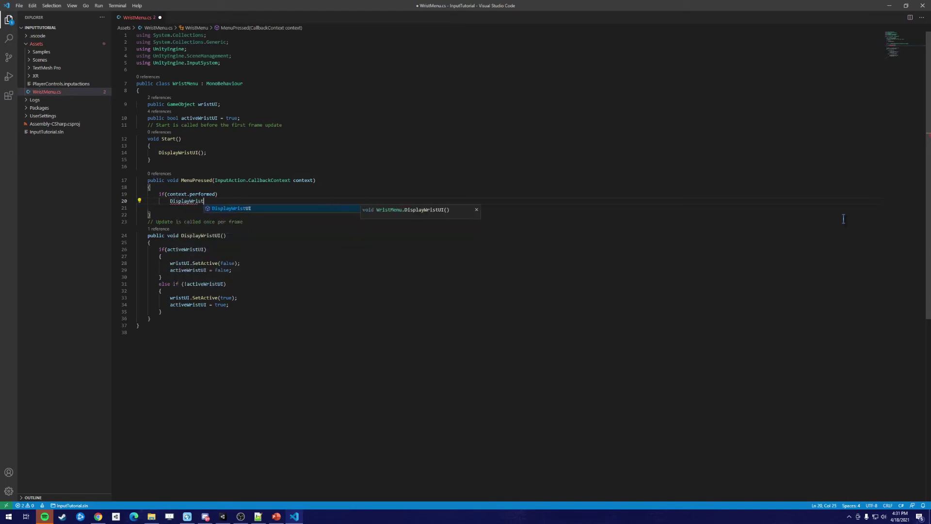
{"action": "key", "text": "Tab"}
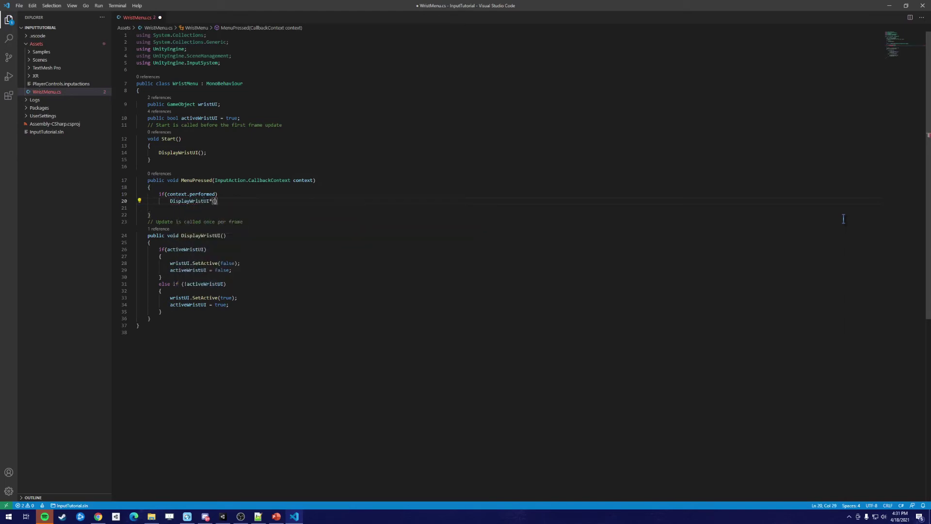
{"action": "type", "text": "();"}
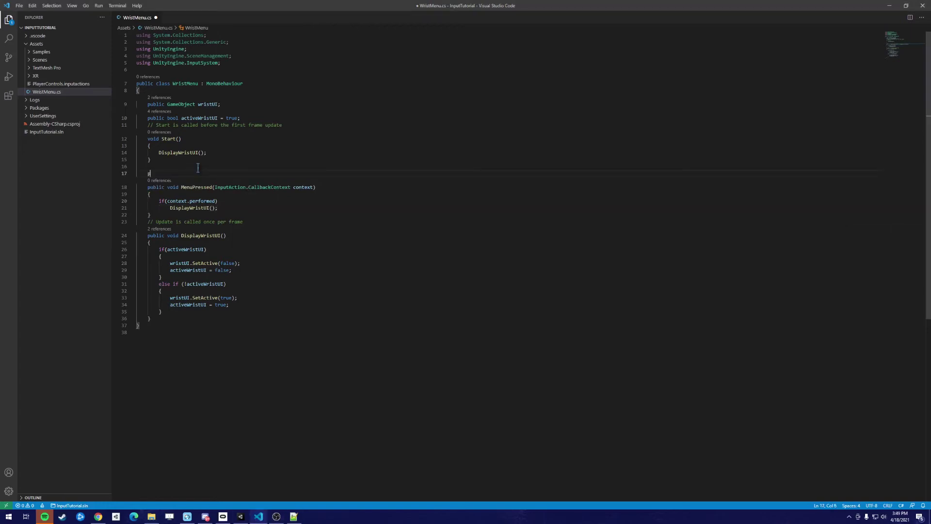
Below Start, add a public void ExitGame() method containing Application.Quit(); and Debug.Log("Application Quit");
{"action": "type", "text": "ublic void ExitGame()"}
{"action": "key", "text": "Return"}
{"action": "type", "text": "{"}
{"action": "key", "text": "Return"}
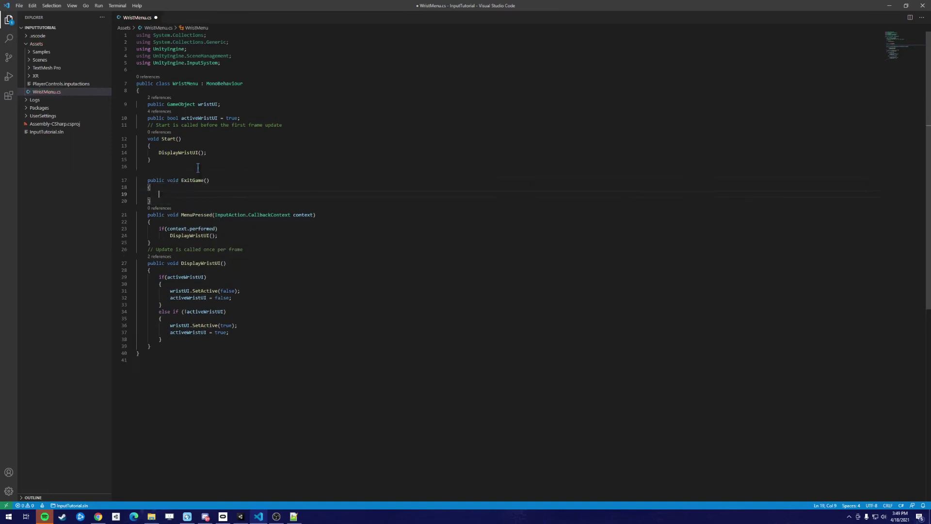
{"action": "type", "text": "Application.Quit();"}
{"action": "key", "text": "Return"}
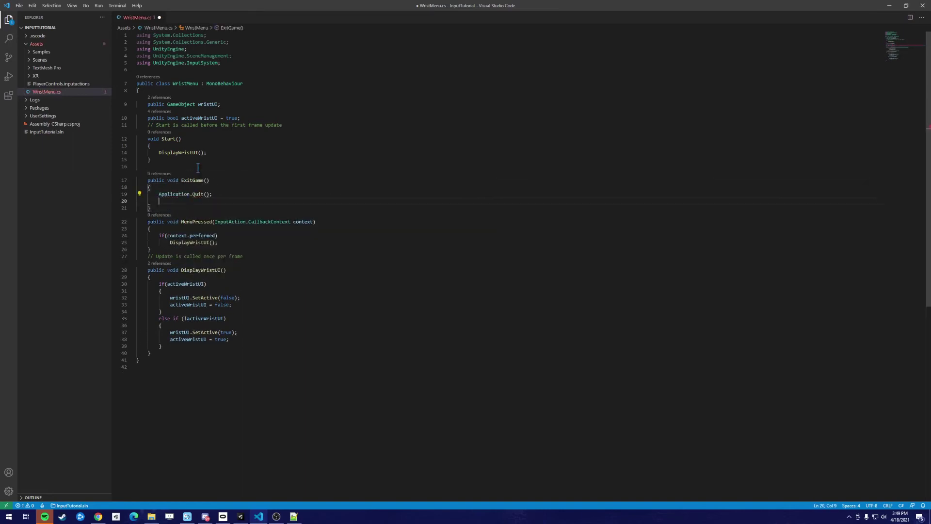
{"action": "type", "text": "Debug.Log(\"Application Quit\""}
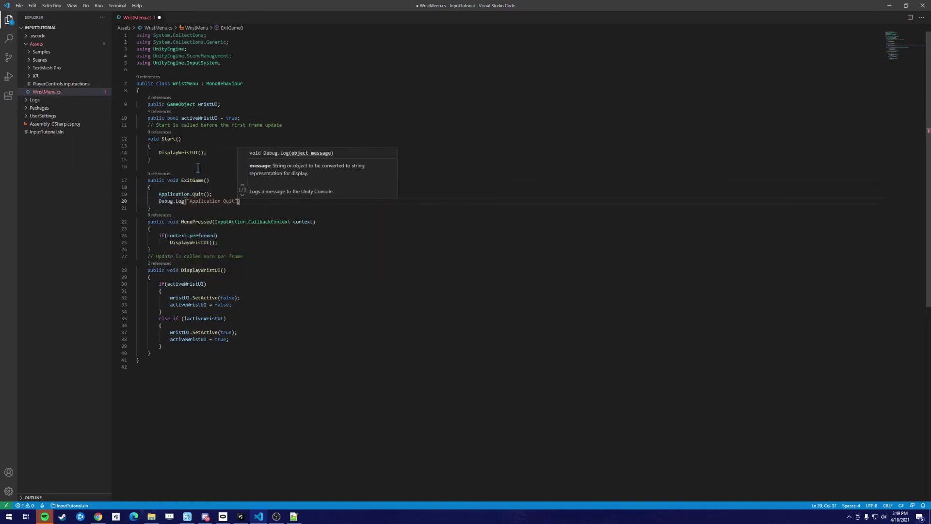
{"action": "type", "text": ");"}
Below ExitGame, add an empty public void ReturnToMenu() method
{"action": "key", "text": "Down"}
{"action": "key", "text": "Return"}
{"action": "key", "text": "Return"}
{"action": "type", "text": "public void Return"}
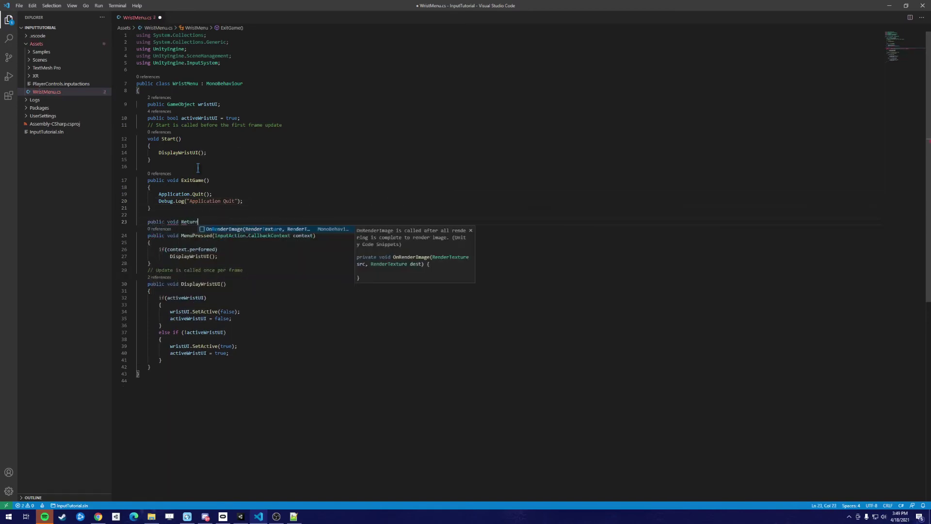
{"action": "type", "text": "ToMenu()"}
{"action": "key", "text": "Return"}
{"action": "type", "text": "{"}
{"action": "key", "text": "Return"}
In ReturnToMenu, call SceneManager.LoadScene(0); and log the text "MainMenu Button" with Debug.Log
{"action": "type", "text": "Scen"}
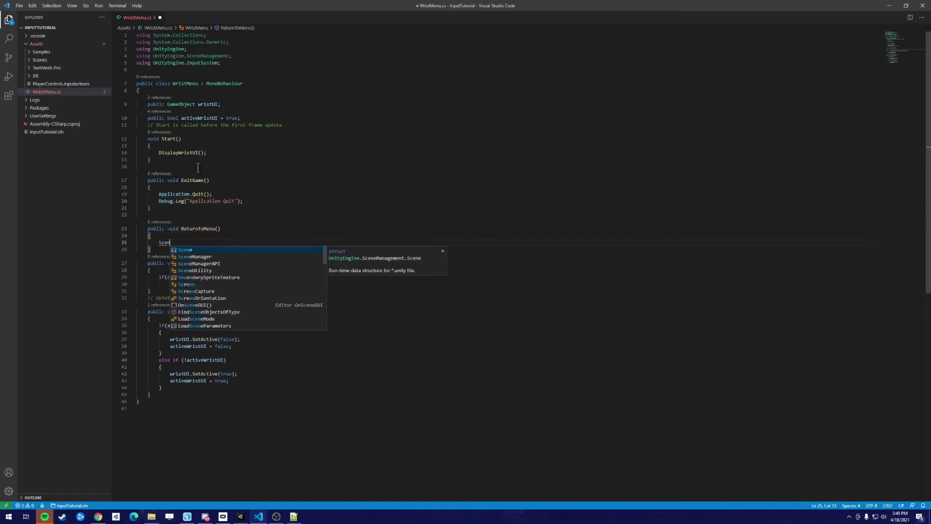
{"action": "type", "text": "eManager.LoadScene(0);"}
{"action": "key", "text": "Return"}
{"action": "type", "text": "Debu"}
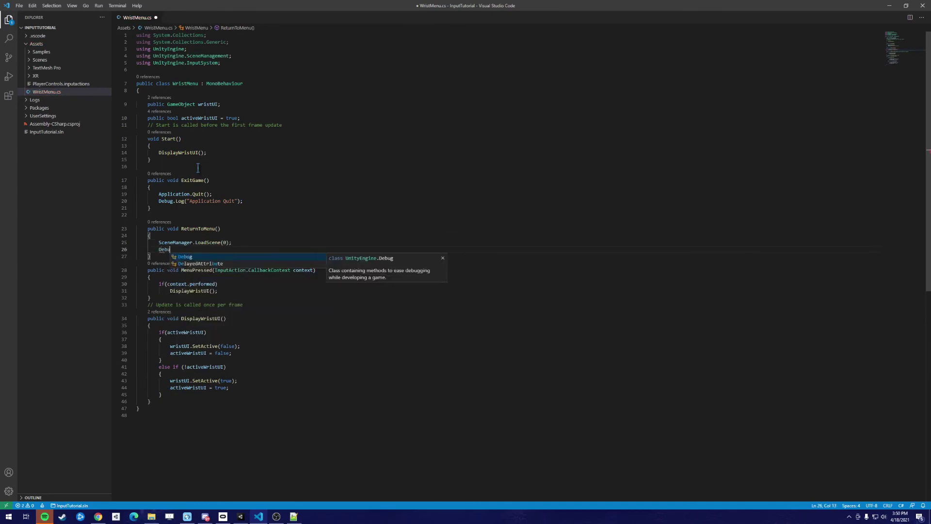
{"action": "type", "text": "g.Log(\"MainMenu B"}
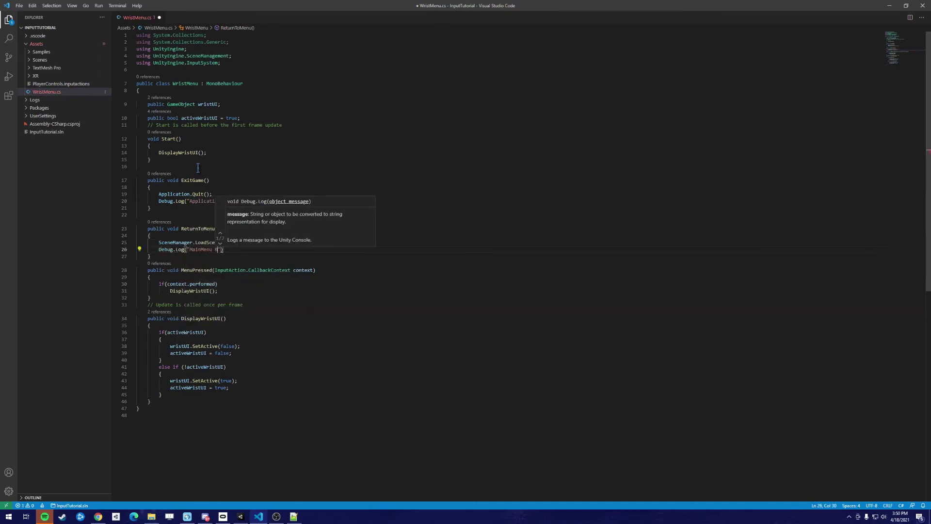
{"action": "type", "text": "utton"}
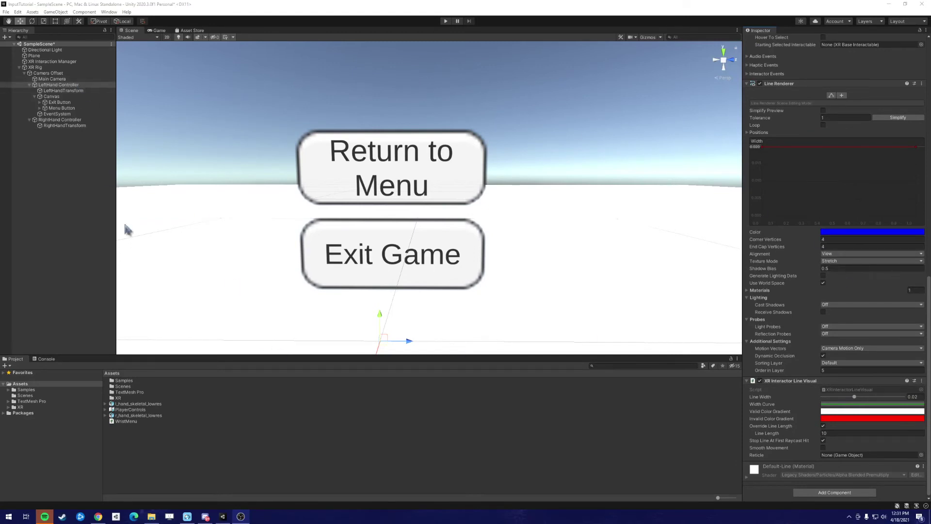
In Unity, attach the WristMenu script to the LeftHand Controller and assign the Canvas as its Wrist UI
{"action": "left_click_drag", "start_coordinate": [127, 421], "coordinate": [778, 490]}
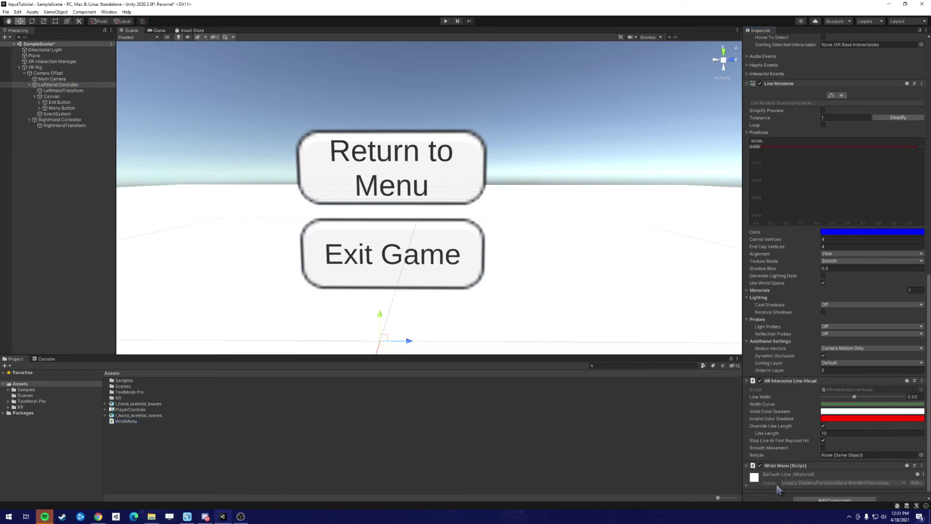
{"action": "scroll", "coordinate": [755, 460], "scroll_direction": "down", "scroll_amount": 2}
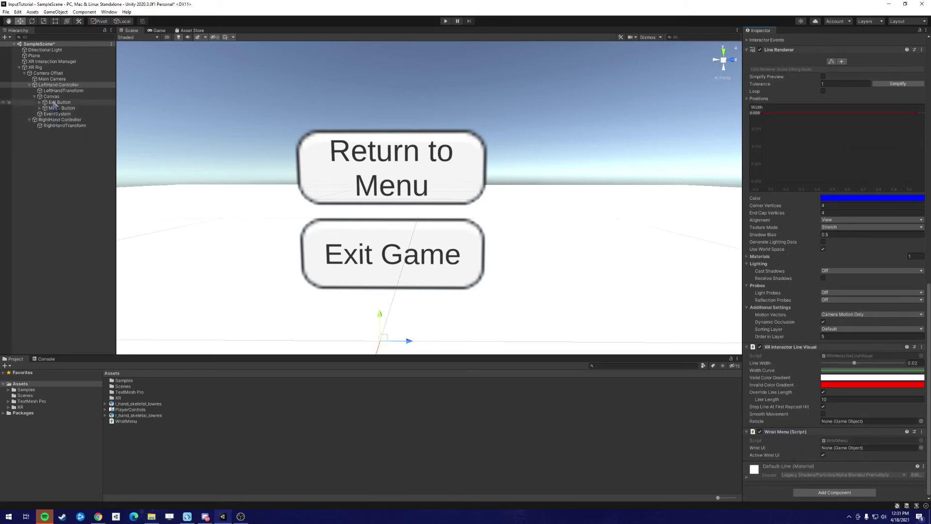
{"action": "left_click_drag", "start_coordinate": [51, 98], "coordinate": [835, 451]}
Give the Exit Button an On Click event that calls WristMenu.ExitGame on the LeftHand Controller
{"action": "left_click", "coordinate": [84, 102]}
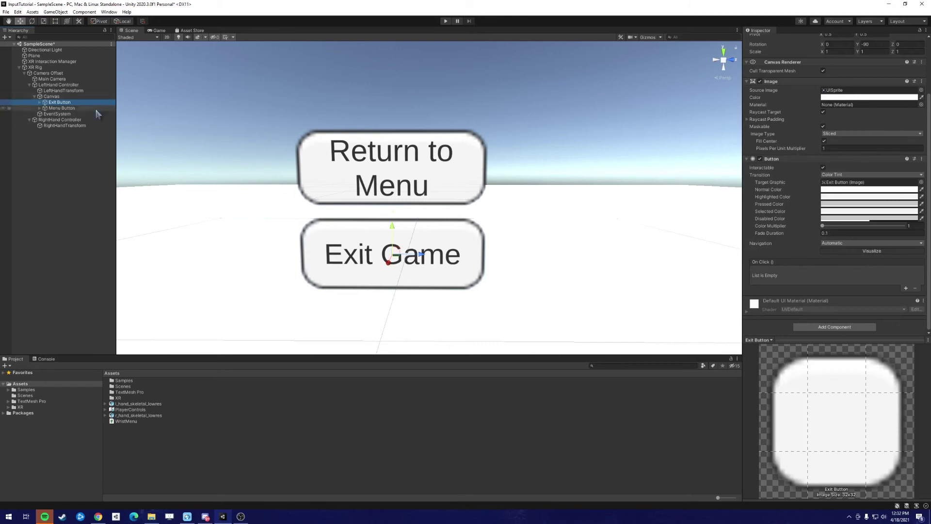
{"action": "left_click", "coordinate": [905, 289]}
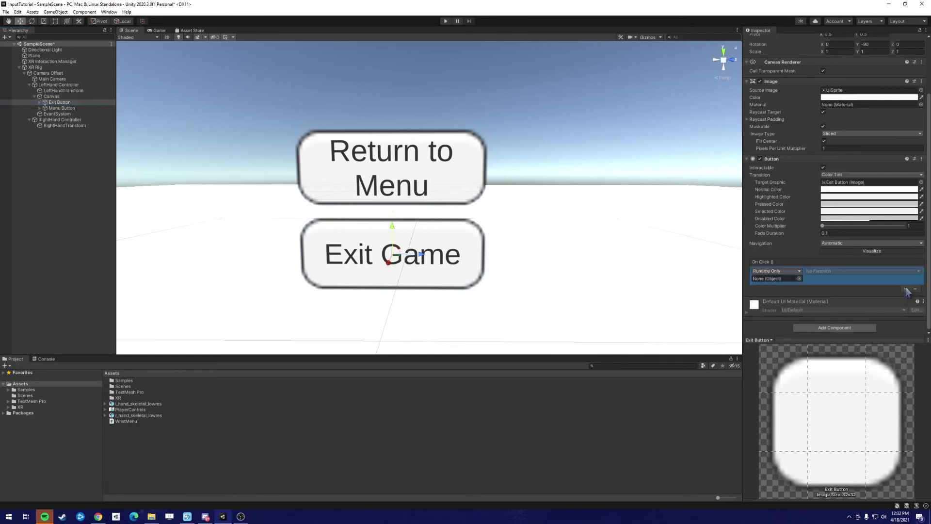
{"action": "left_click_drag", "start_coordinate": [63, 85], "coordinate": [775, 279]}
{"action": "left_click", "coordinate": [848, 272]}
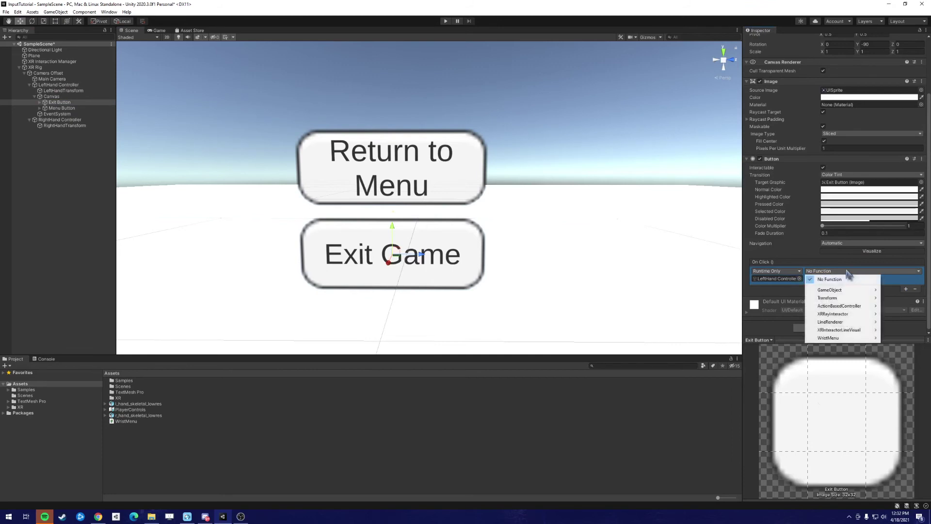
{"action": "mouse_move", "coordinate": [849, 340]}
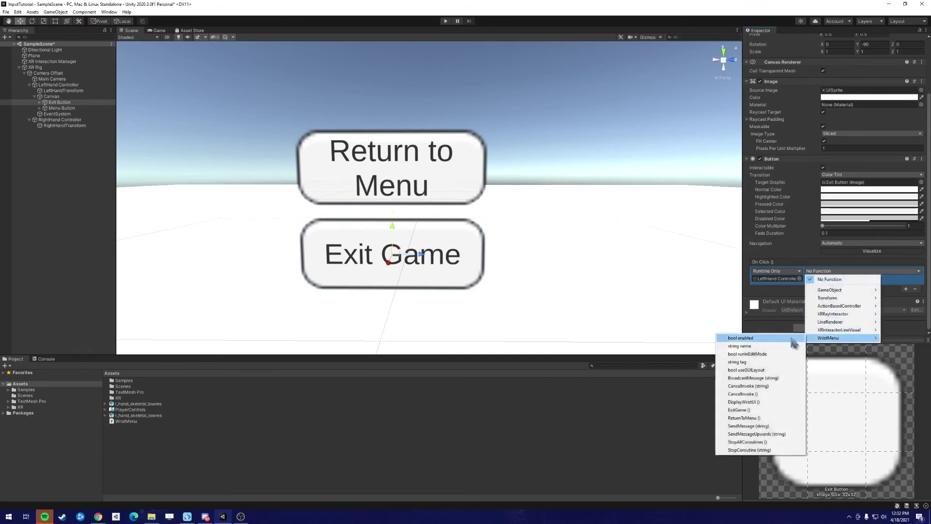
{"action": "left_click", "coordinate": [745, 409]}
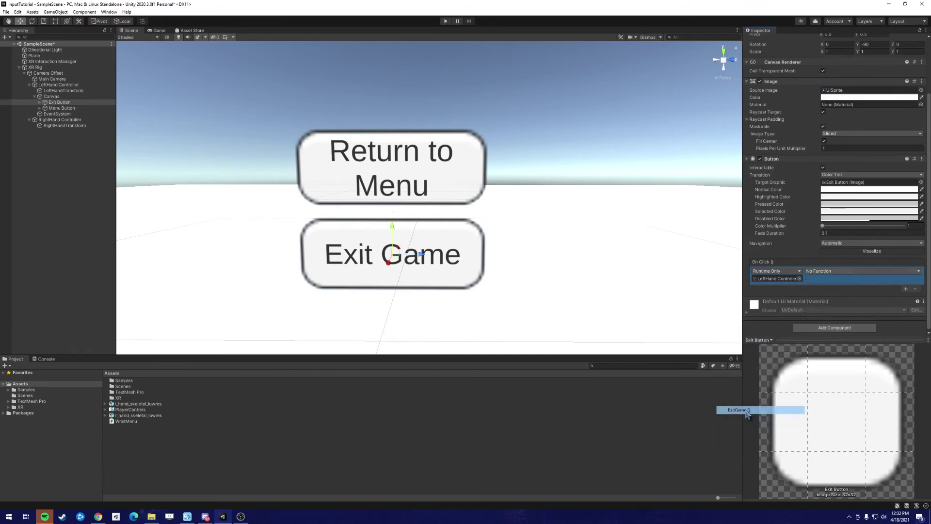
Give the Menu Button an On Click event that calls WristMenu.ReturnToMenu on the LeftHand Controller
{"action": "left_click", "coordinate": [83, 109]}
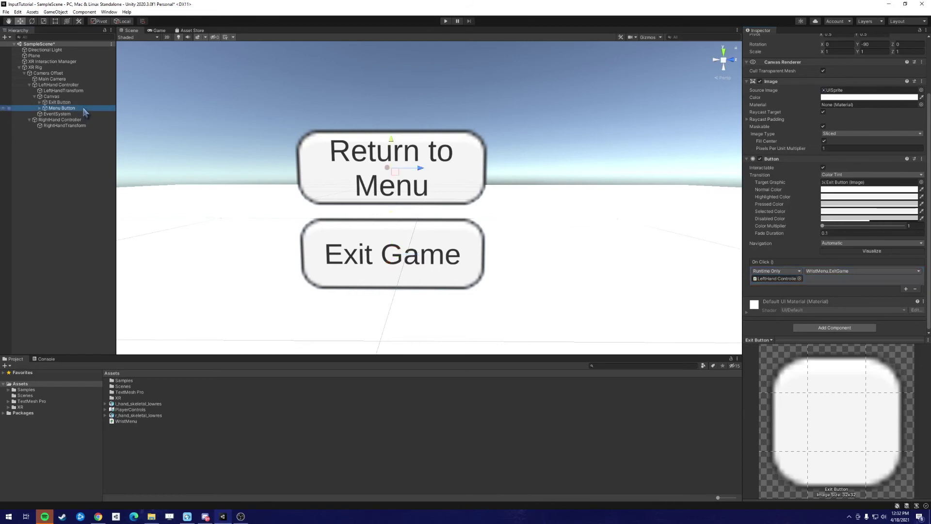
{"action": "left_click", "coordinate": [905, 289]}
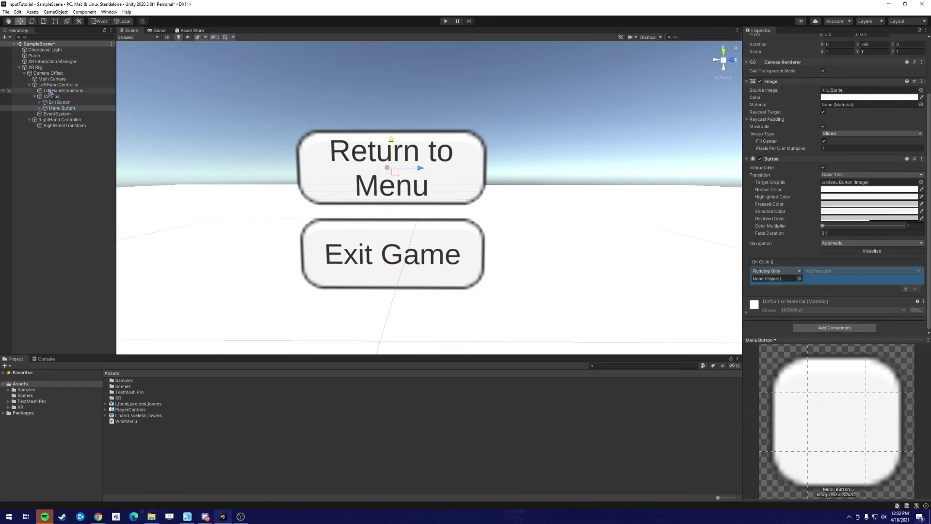
{"action": "left_click_drag", "start_coordinate": [758, 264], "coordinate": [781, 278]}
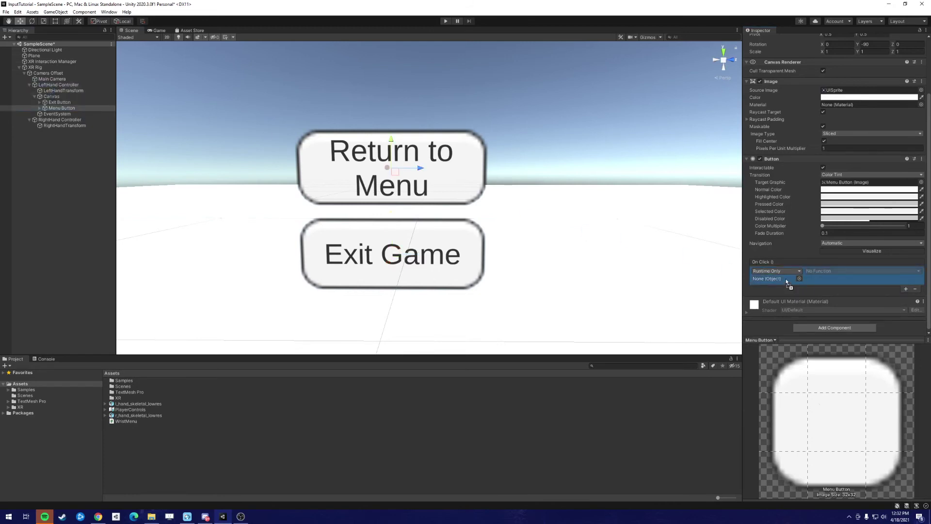
{"action": "left_click", "coordinate": [836, 271]}
{"action": "mouse_move", "coordinate": [839, 338]}
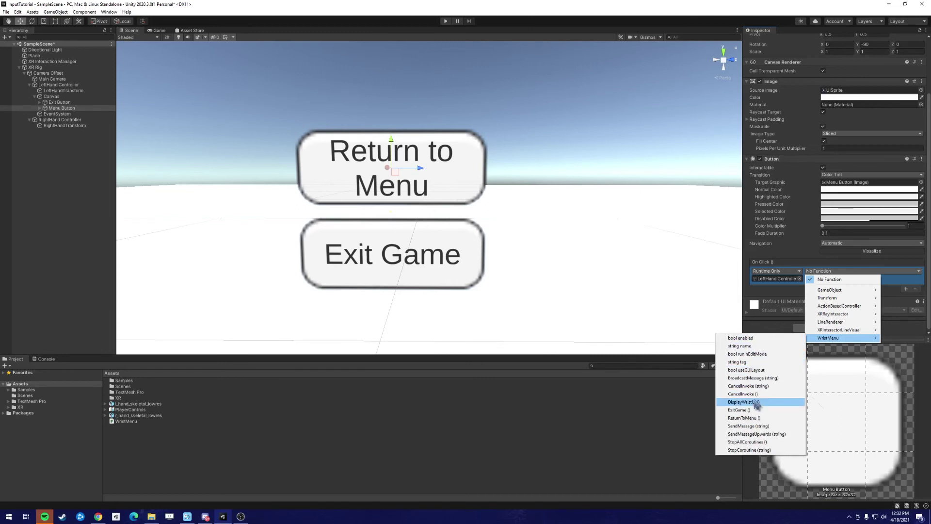
{"action": "left_click", "coordinate": [749, 418]}
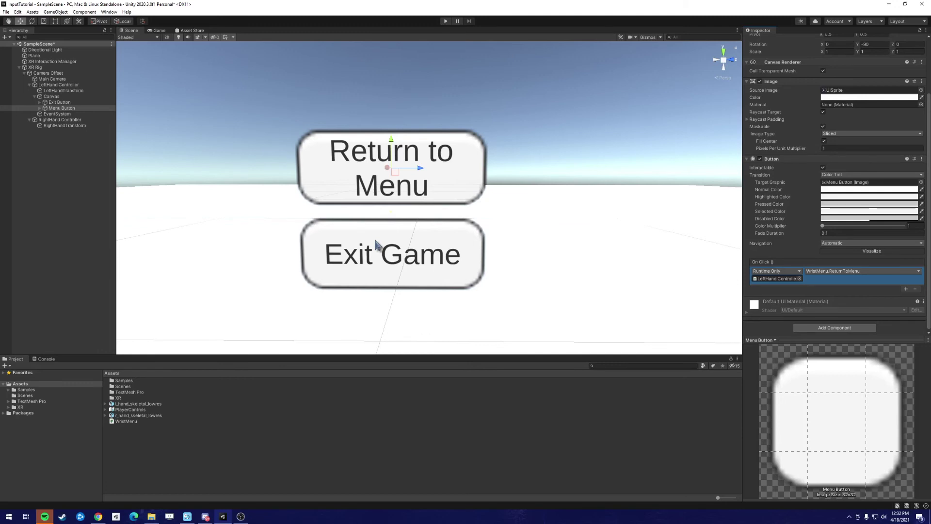
Add a Player Input component to the XR Rig and assign the PlayerControls asset as its Actions
{"action": "left_click", "coordinate": [60, 67]}
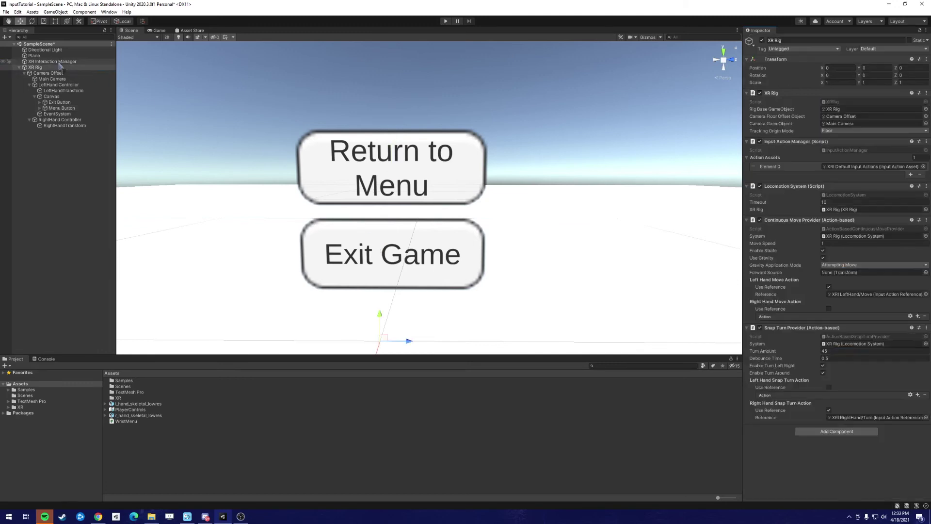
{"action": "left_click", "coordinate": [52, 73]}
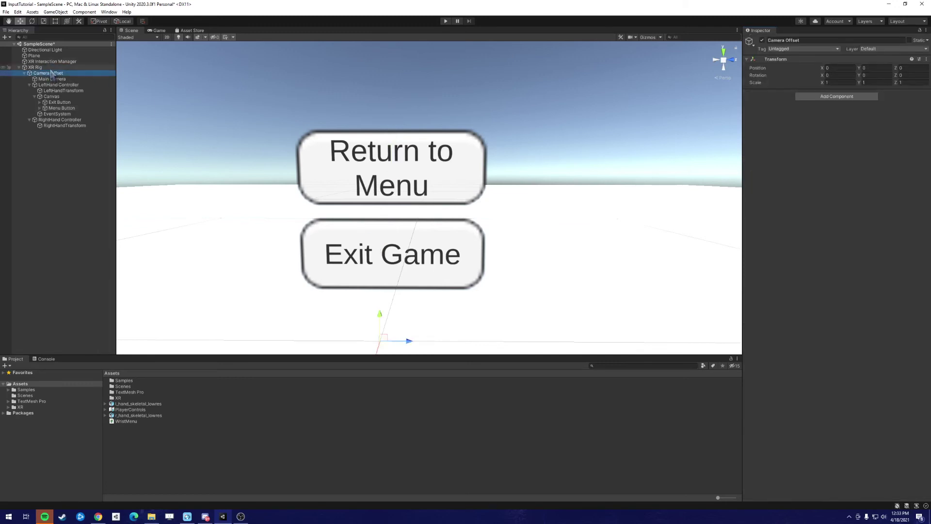
{"action": "left_click", "coordinate": [51, 68]}
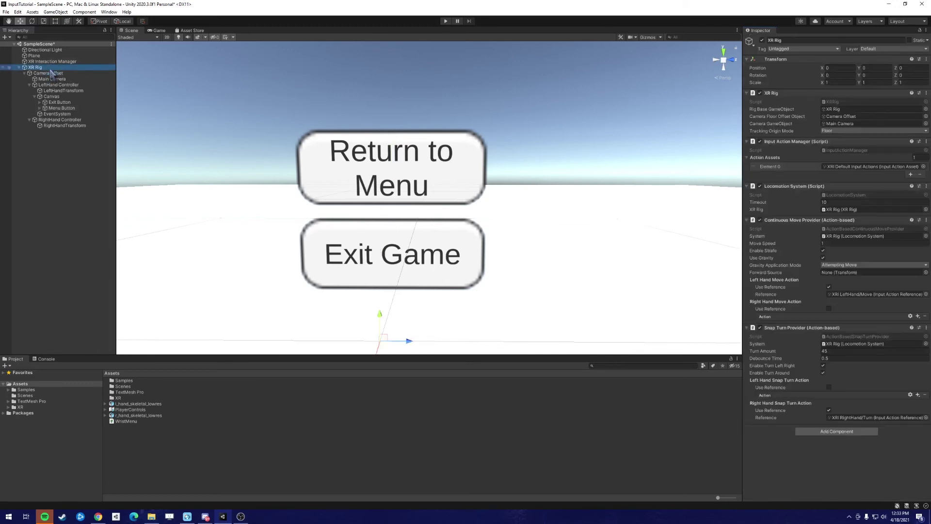
{"action": "left_click", "coordinate": [842, 433]}
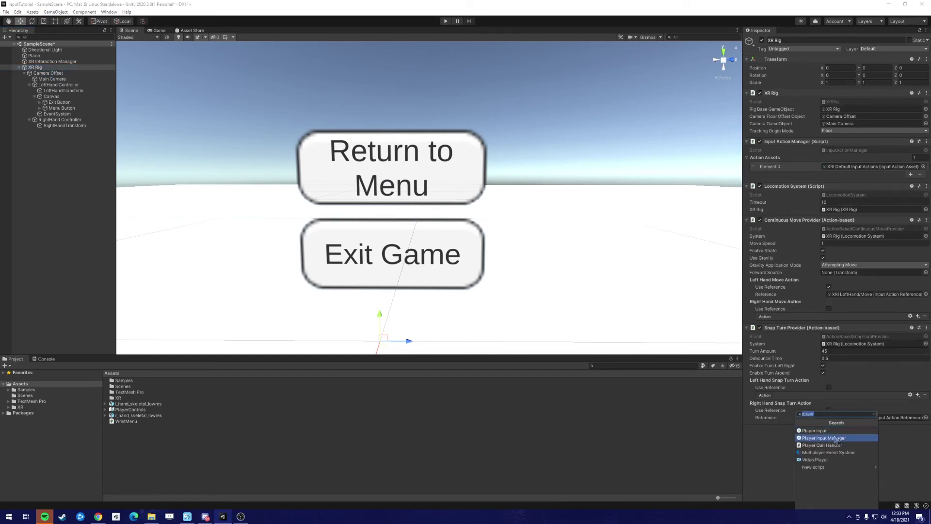
{"action": "left_click", "coordinate": [834, 432]}
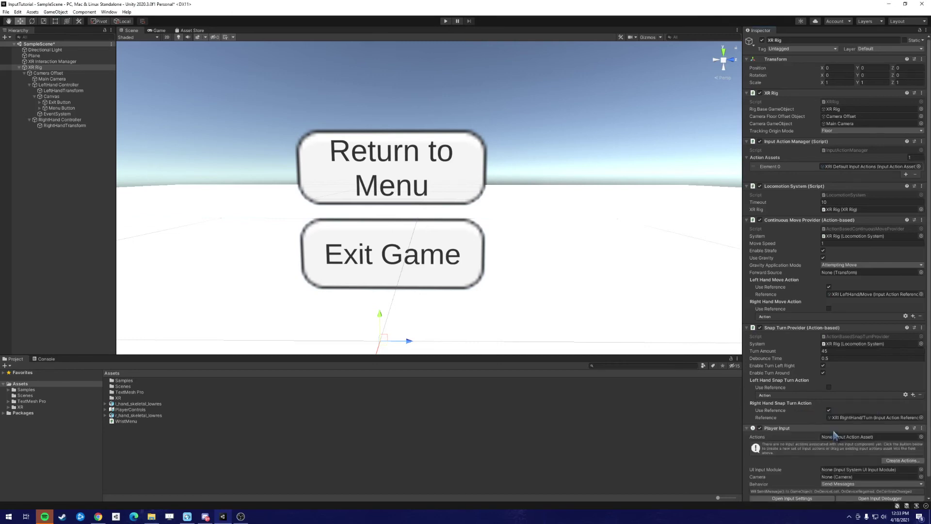
{"action": "scroll", "coordinate": [835, 434], "scroll_direction": "down", "scroll_amount": 2}
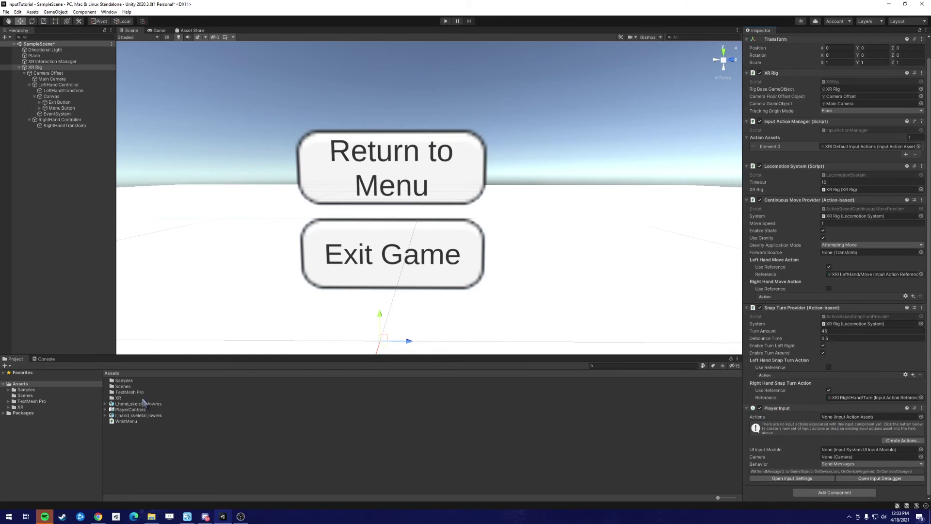
{"action": "left_click_drag", "start_coordinate": [137, 409], "coordinate": [875, 418]}
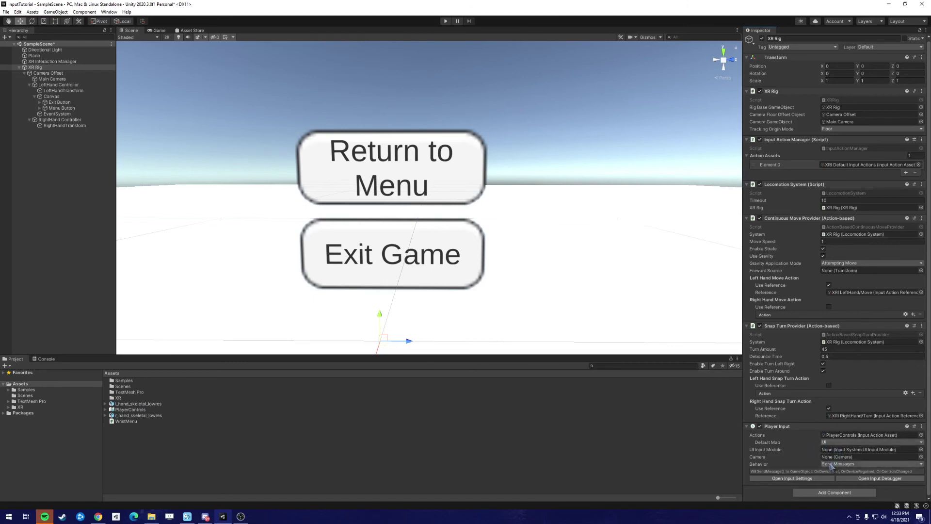
Set the Player Input's Behavior to Invoke Unity Events and expand its UI events
{"action": "left_click", "coordinate": [865, 465]}
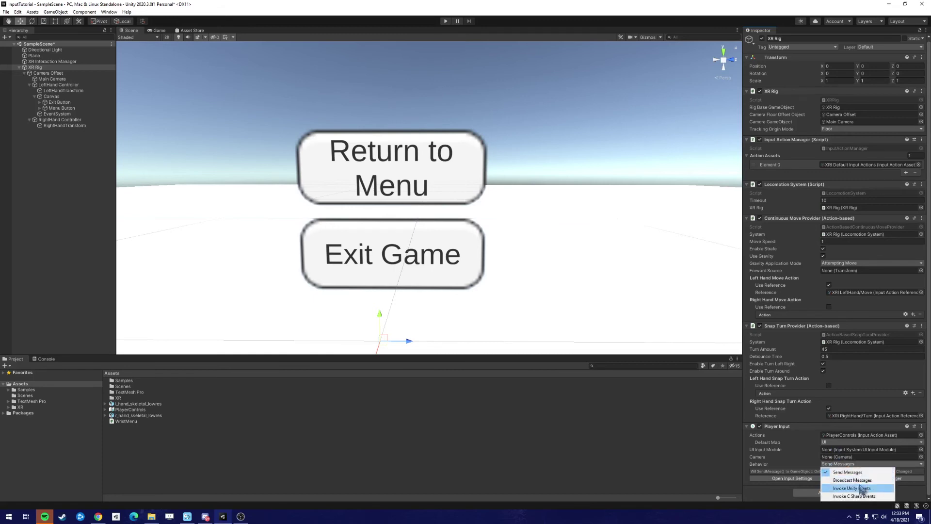
{"action": "left_click", "coordinate": [862, 488]}
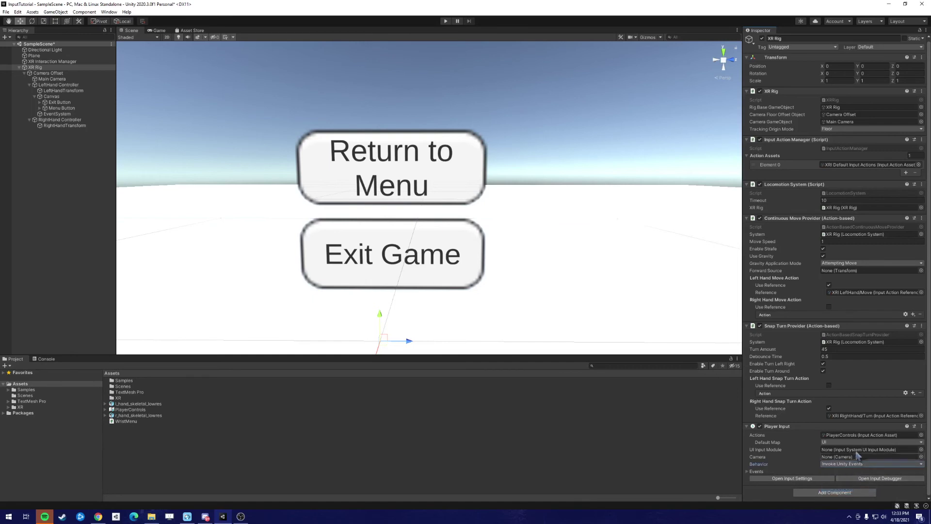
{"action": "left_click", "coordinate": [747, 471]}
{"action": "scroll", "coordinate": [752, 427], "scroll_direction": "down", "scroll_amount": 3}
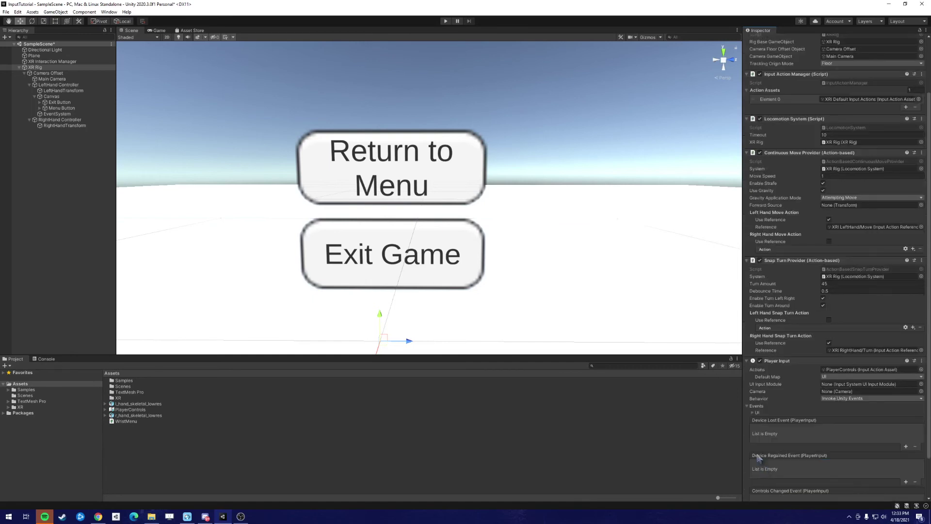
{"action": "left_click", "coordinate": [753, 413]}
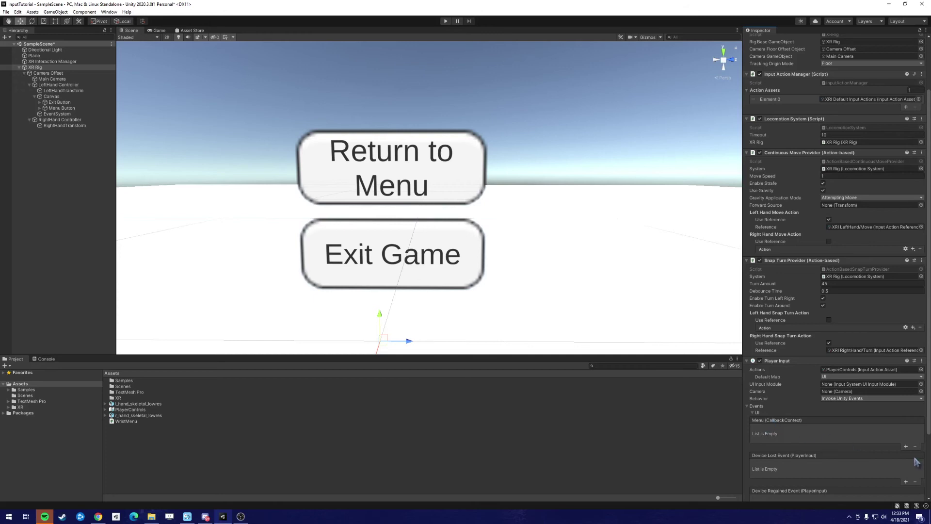
Add a Menu event callback that calls the dynamic WristMenu.MenuPressed on the LeftHand Controller
{"action": "left_click", "coordinate": [906, 446]}
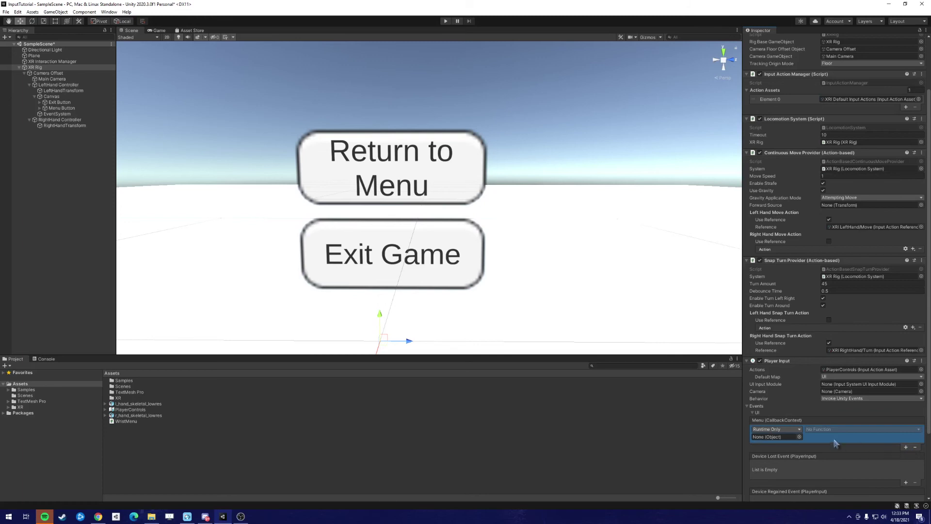
{"action": "left_click_drag", "start_coordinate": [52, 96], "coordinate": [781, 439]}
{"action": "left_click", "coordinate": [830, 430]}
{"action": "mouse_move", "coordinate": [849, 496]}
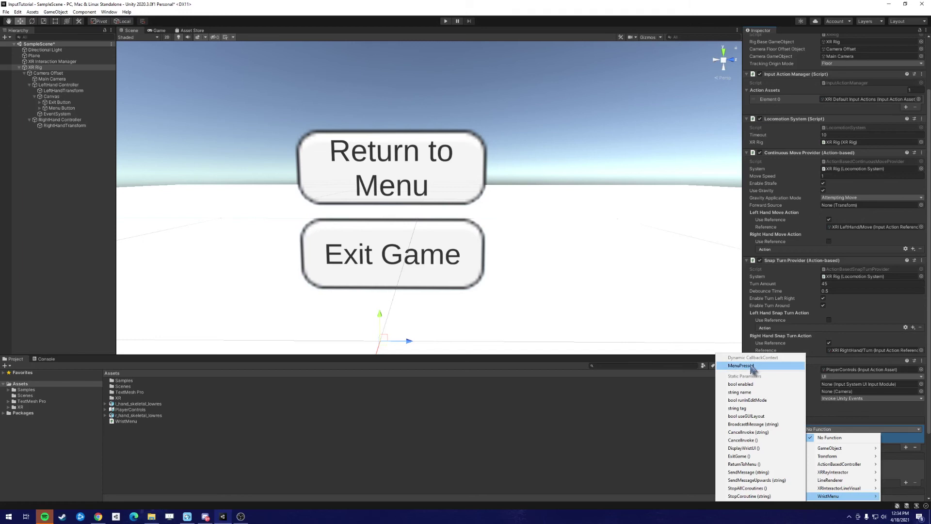
{"action": "left_click", "coordinate": [742, 366]}
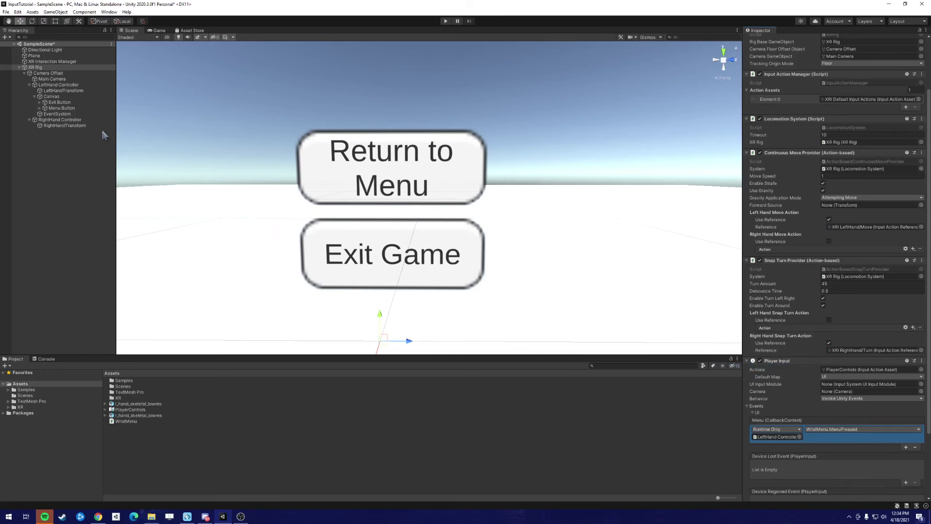
Open the PlayerControls asset and examine the bindings under the Menu action
{"action": "double_click", "coordinate": [137, 410]}
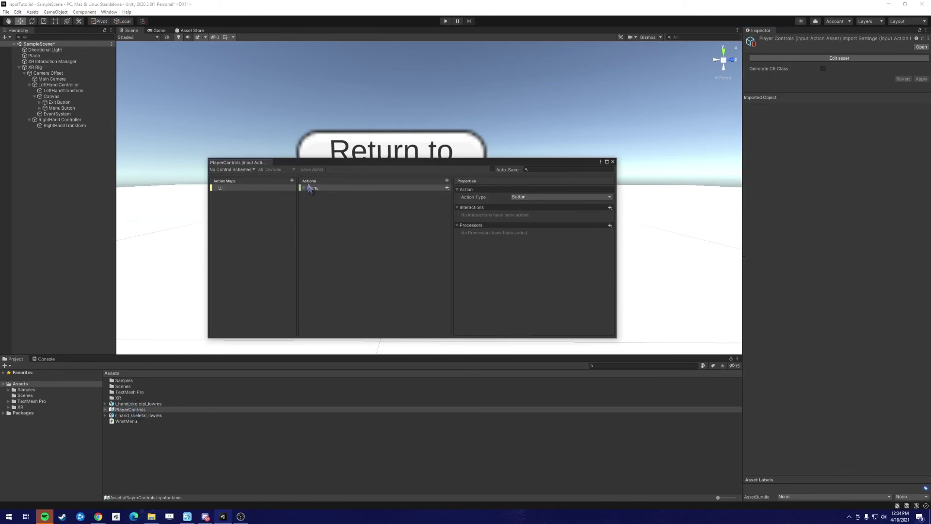
{"action": "left_click", "coordinate": [304, 188]}
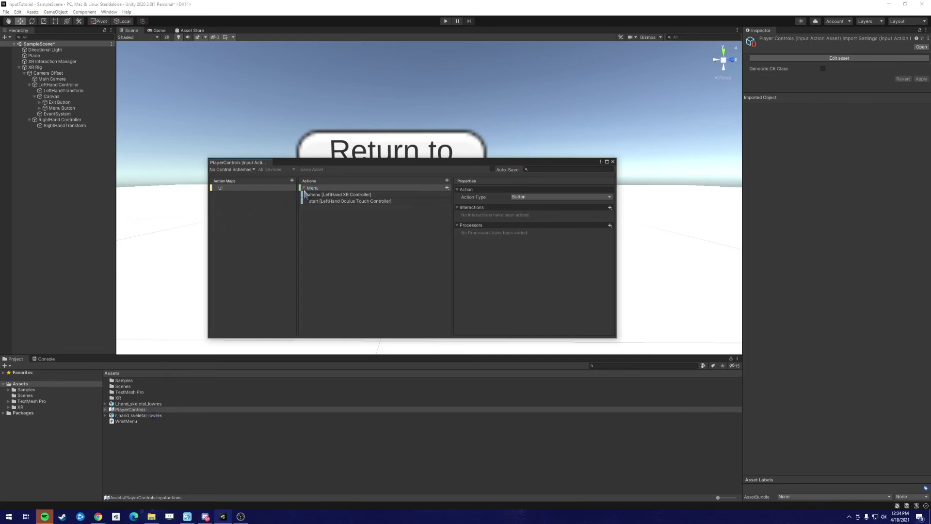
{"action": "left_click", "coordinate": [337, 194]}
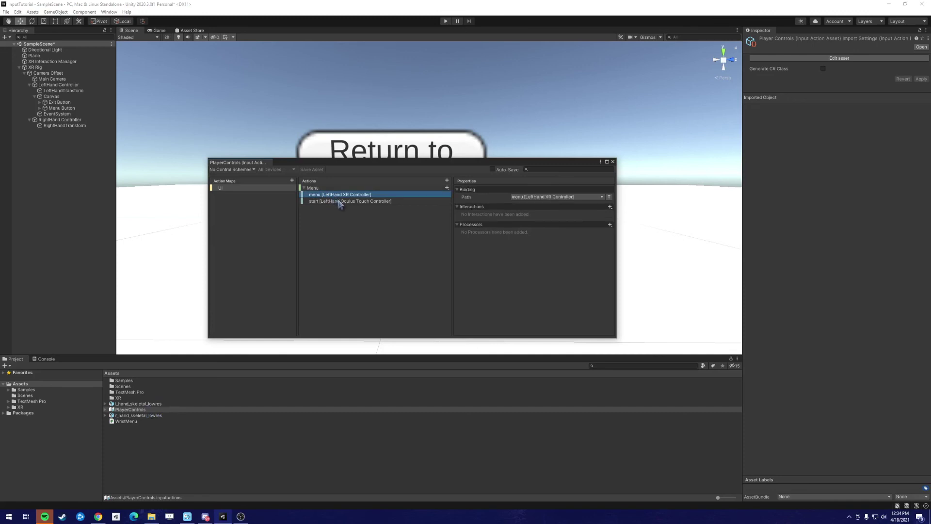
{"action": "left_click", "coordinate": [339, 202]}
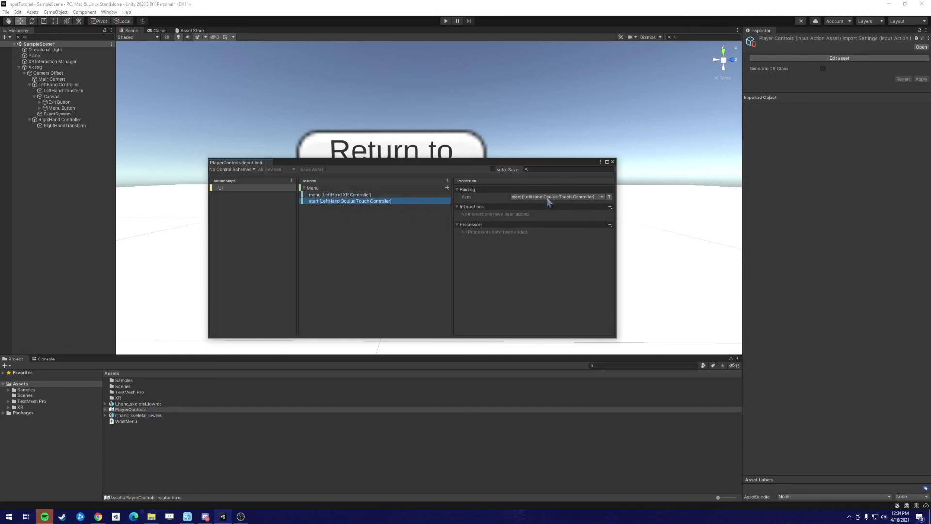
Try the generic start [Oculus Touch Controller] path on the second Menu binding, restore start [LeftHand Oculus Touch Controller], and save the asset
{"action": "left_click", "coordinate": [600, 197]}
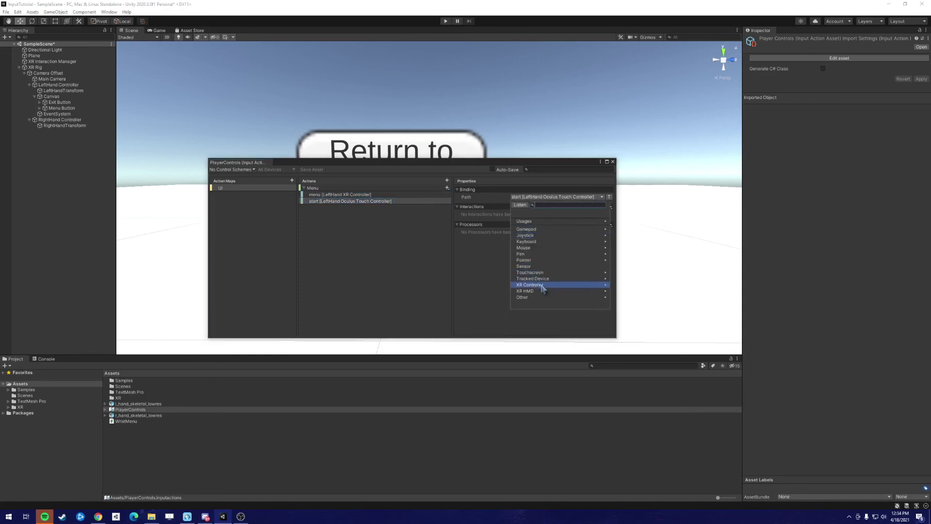
{"action": "left_click", "coordinate": [545, 285]}
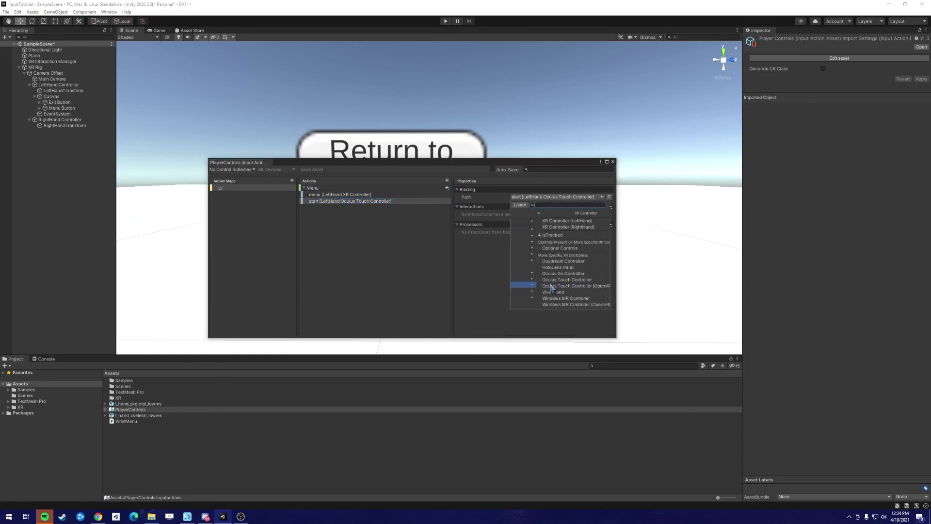
{"action": "left_click", "coordinate": [553, 280]}
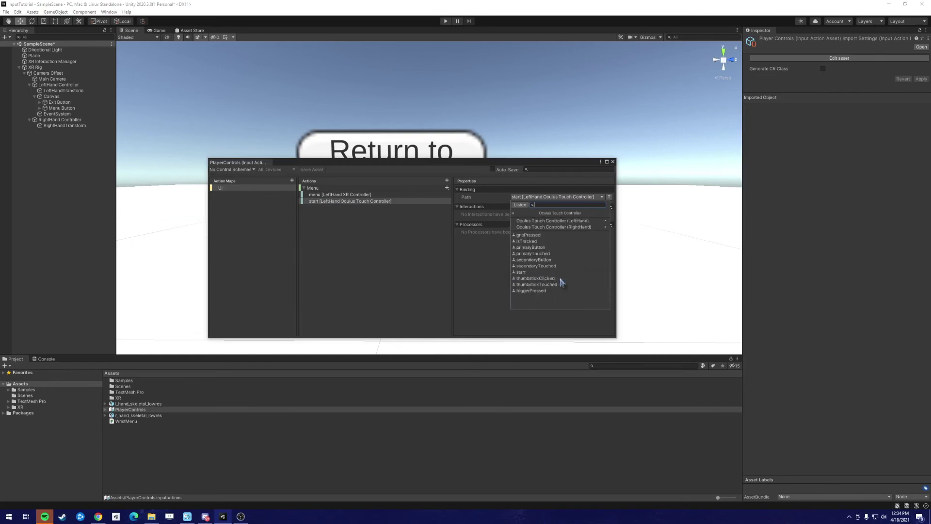
{"action": "left_click", "coordinate": [557, 272]}
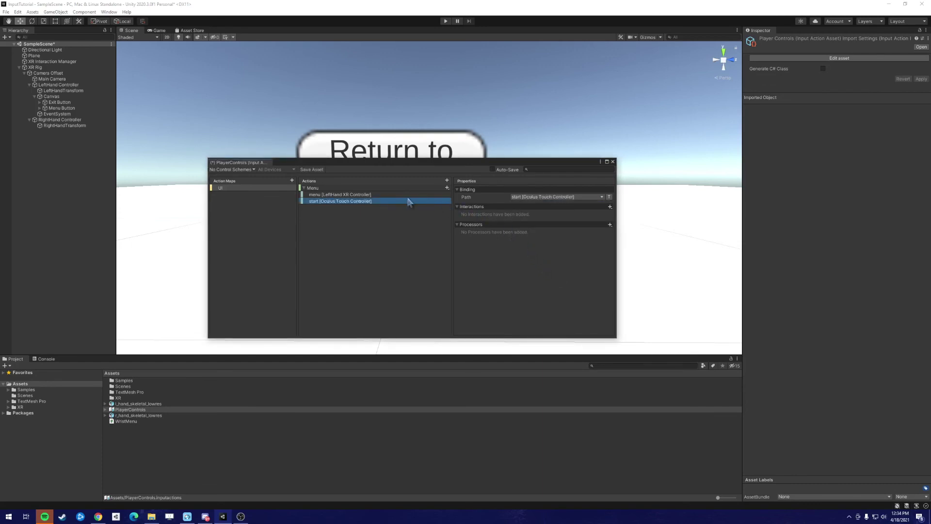
{"action": "left_click", "coordinate": [542, 198]}
{"action": "left_click", "coordinate": [553, 217]}
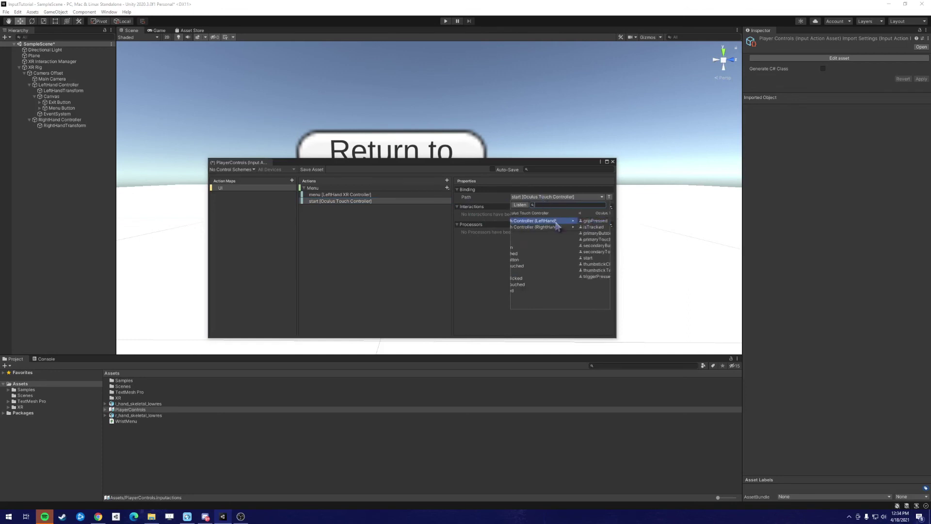
{"action": "left_click", "coordinate": [553, 258]}
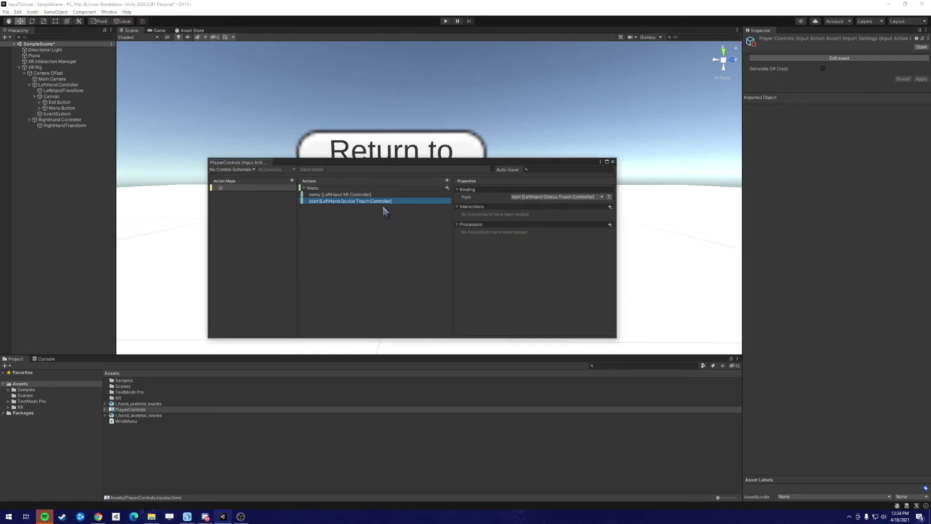
{"action": "key", "text": "ctrl+s"}
Add another binding to the Menu action and set its path to the optional control start [LeftHand XR Controller]
{"action": "left_click", "coordinate": [446, 188]}
{"action": "left_click", "coordinate": [470, 191]}
{"action": "left_click", "coordinate": [525, 197]}
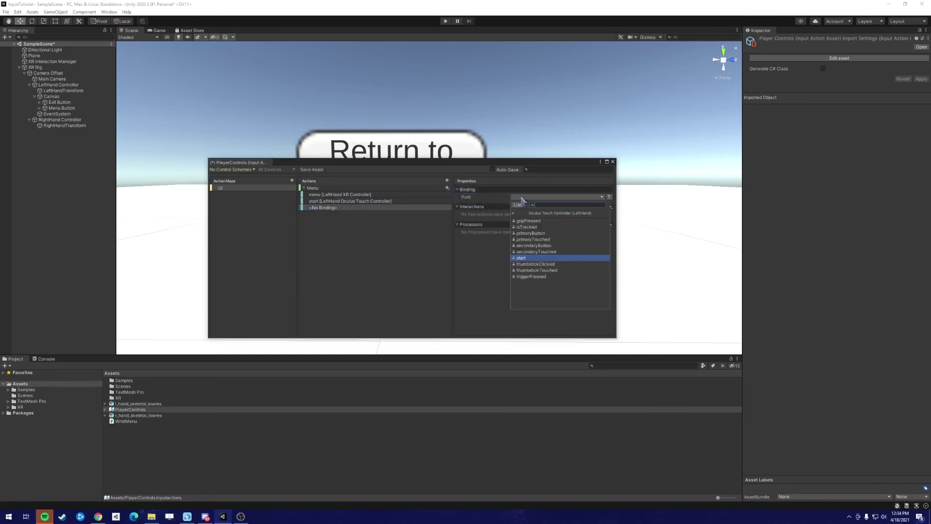
{"action": "left_click", "coordinate": [514, 214]}
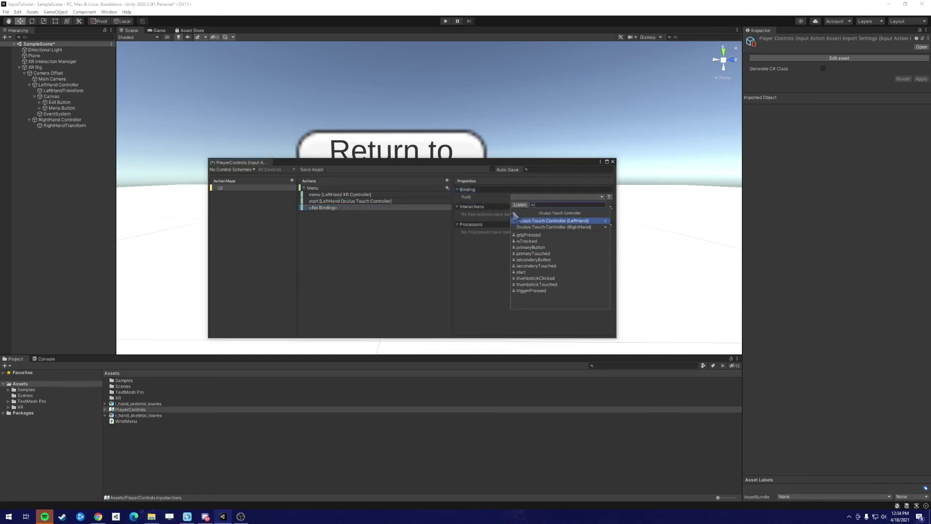
{"action": "left_click", "coordinate": [515, 215]}
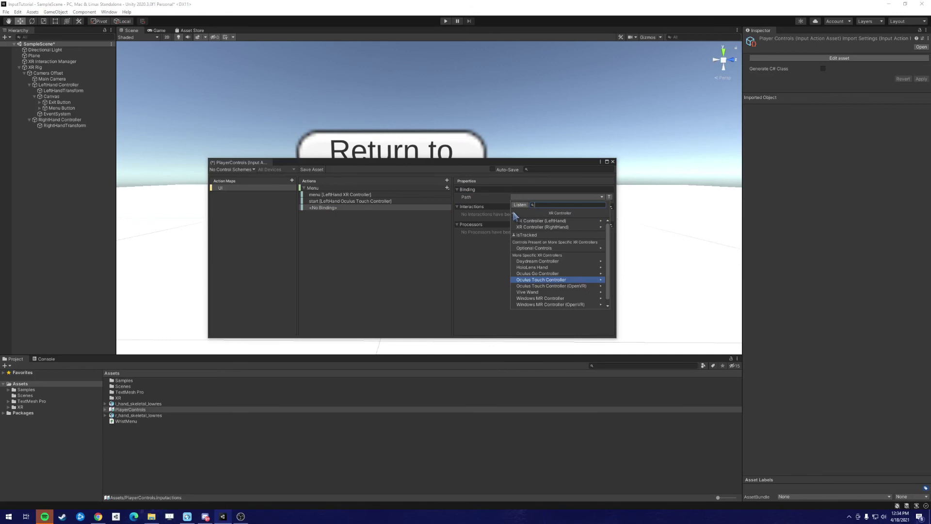
{"action": "left_click", "coordinate": [531, 222]}
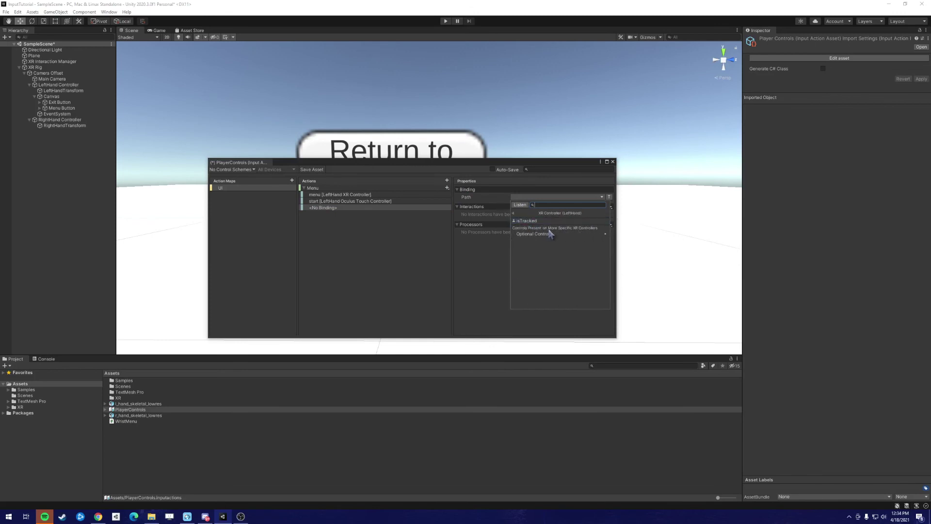
{"action": "left_click", "coordinate": [550, 234]}
{"action": "scroll", "coordinate": [551, 271], "scroll_direction": "down", "scroll_amount": 2}
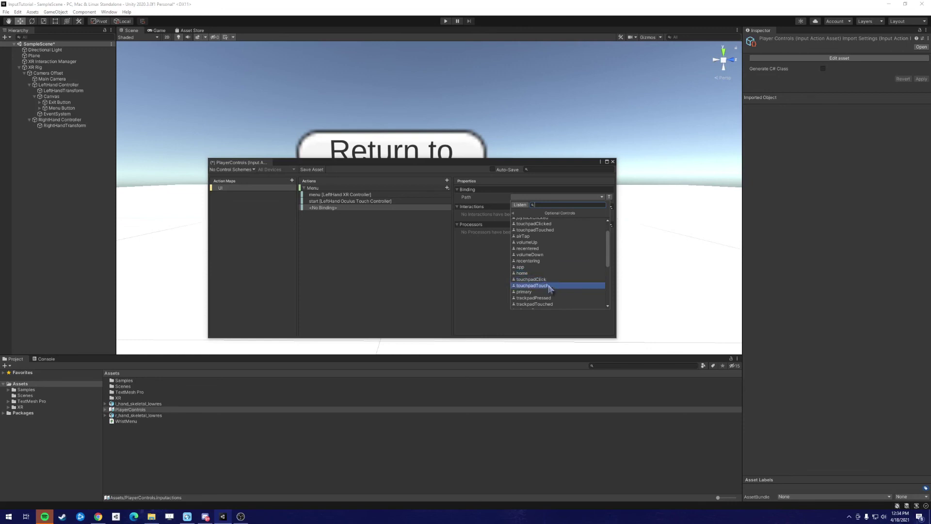
{"action": "scroll", "coordinate": [551, 286], "scroll_direction": "down", "scroll_amount": 4}
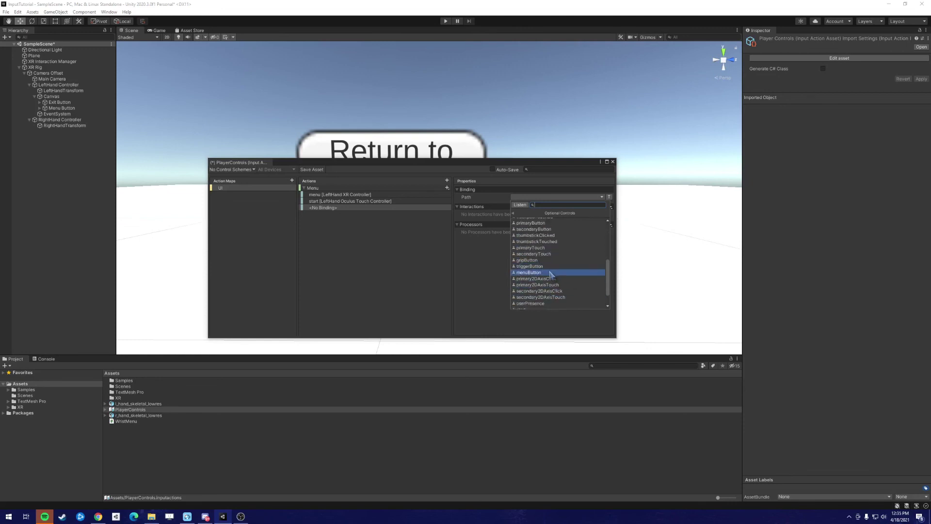
{"action": "scroll", "coordinate": [550, 274], "scroll_direction": "down", "scroll_amount": 2}
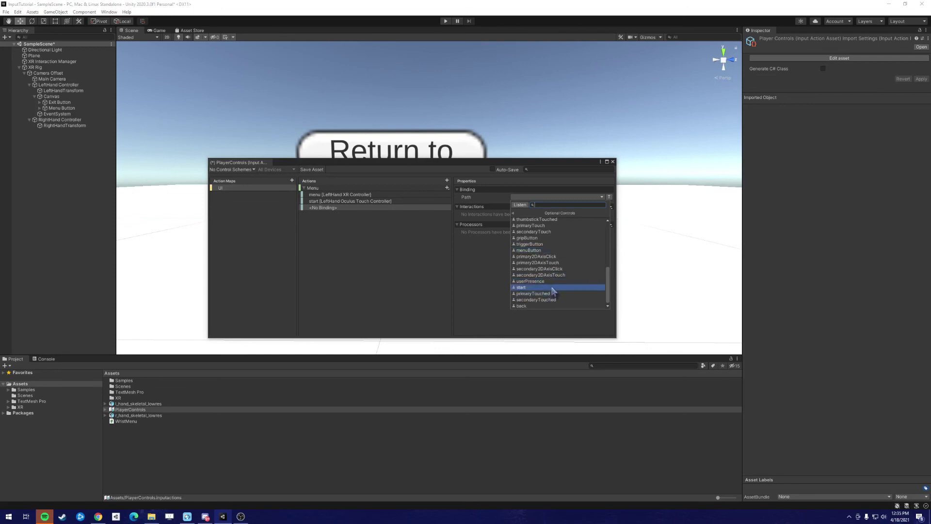
{"action": "left_click", "coordinate": [521, 287]}
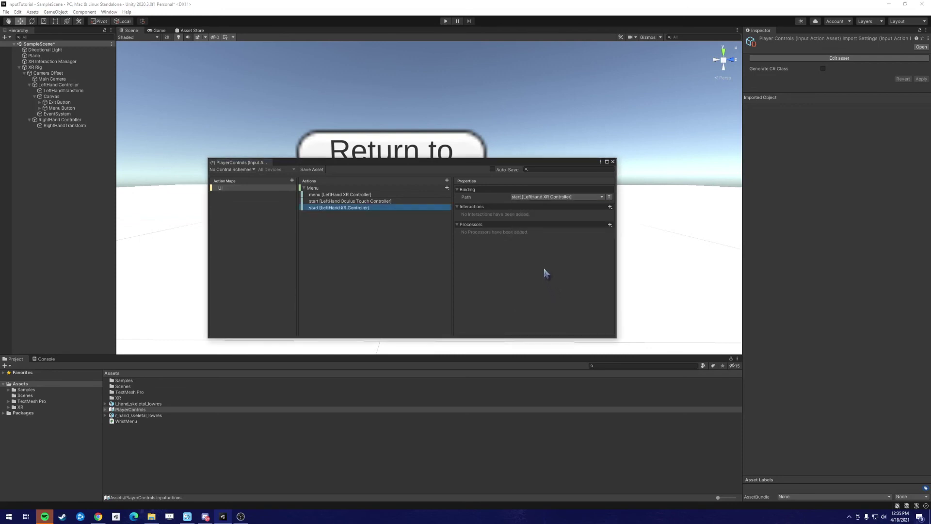
{"action": "left_click", "coordinate": [547, 197]}
{"action": "scroll", "coordinate": [565, 279], "scroll_direction": "down", "scroll_amount": 2}
{"action": "scroll", "coordinate": [567, 283], "scroll_direction": "up", "scroll_amount": 5}
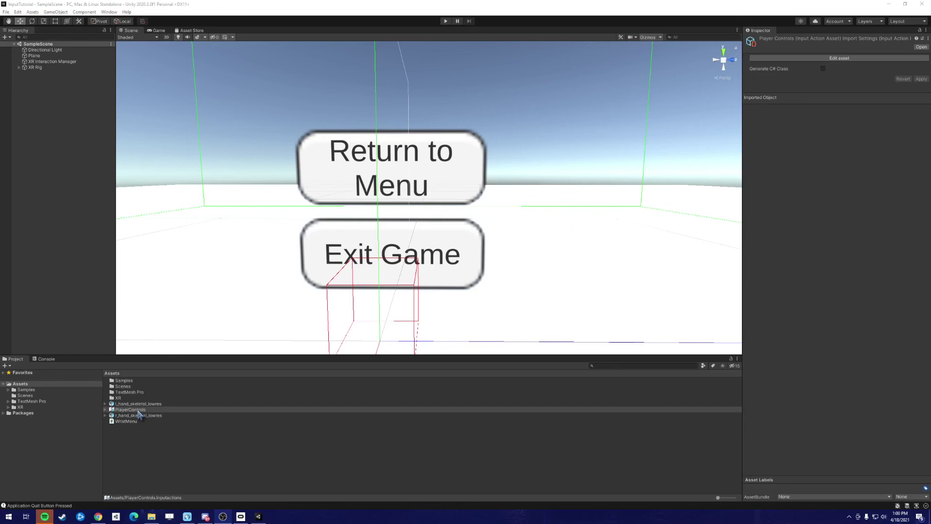
Review the Menu action's bindings in PlayerControls and enter Play mode to test the scene
{"action": "double_click", "coordinate": [130, 409]}
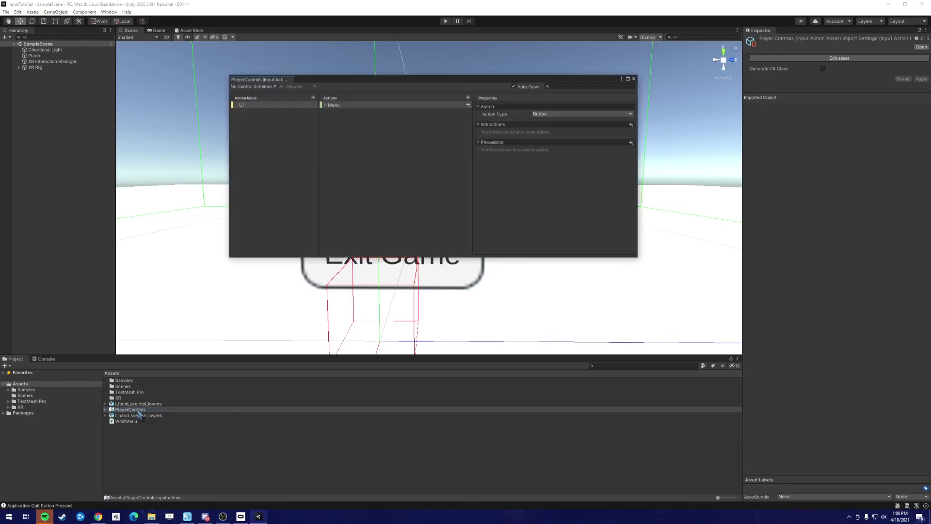
{"action": "left_click", "coordinate": [324, 106]}
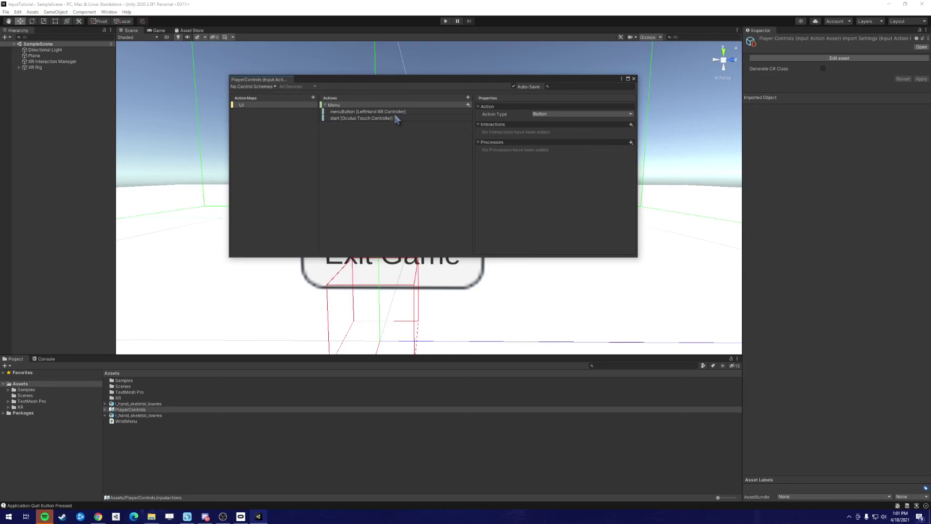
{"action": "key", "text": "alt+Tab"}
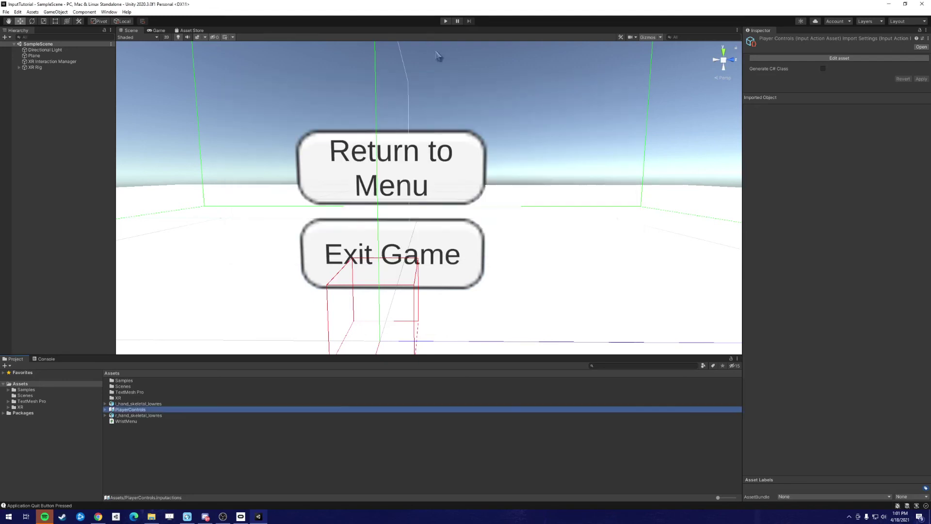
{"action": "left_click", "coordinate": [445, 22]}
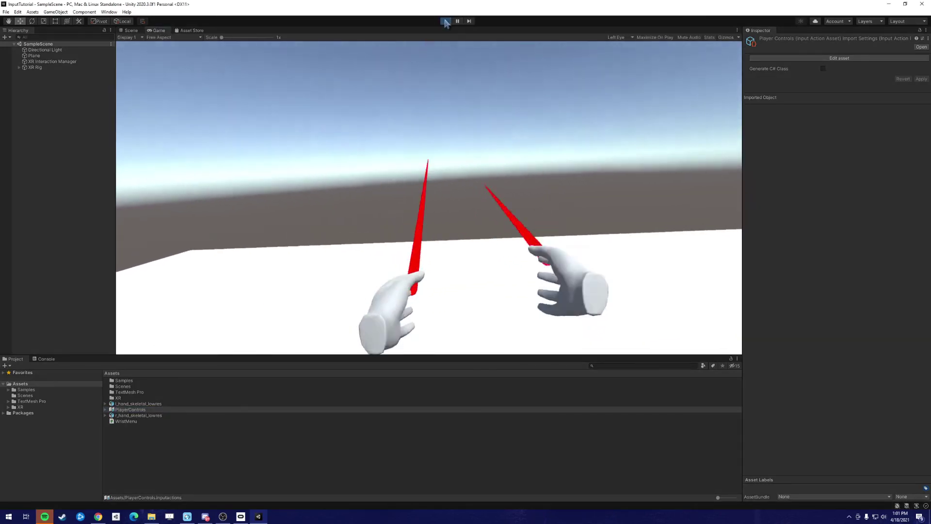